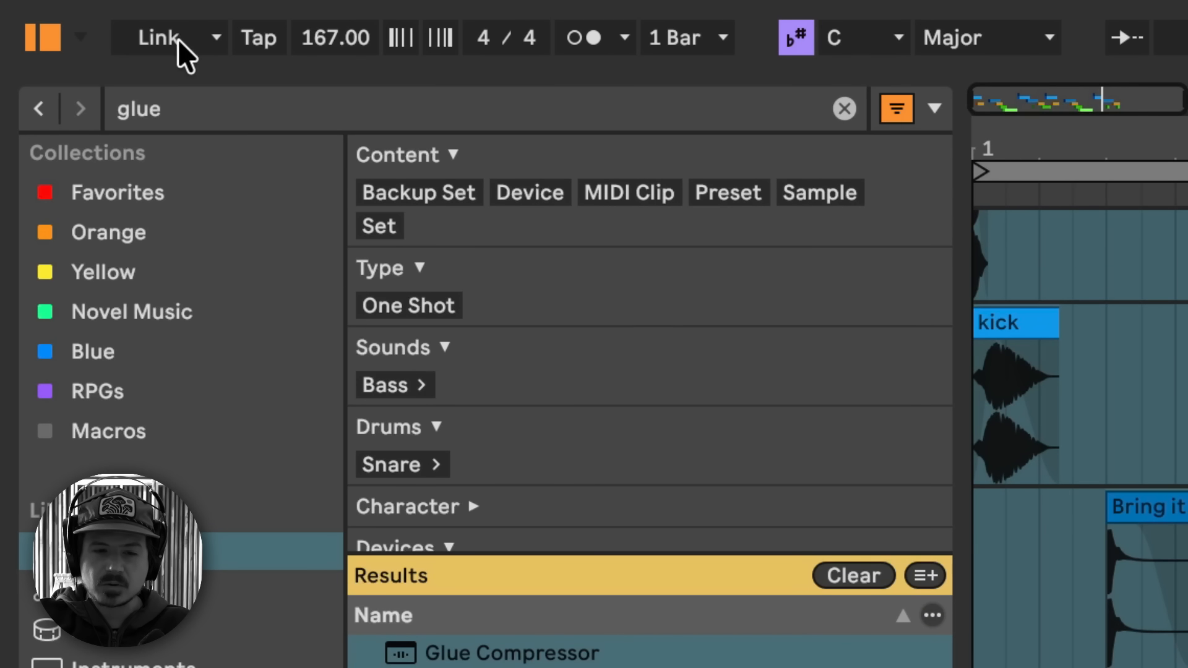
Turn on Link on both computers and check the Link Audio options and peers in the settings
left_click(165, 34)
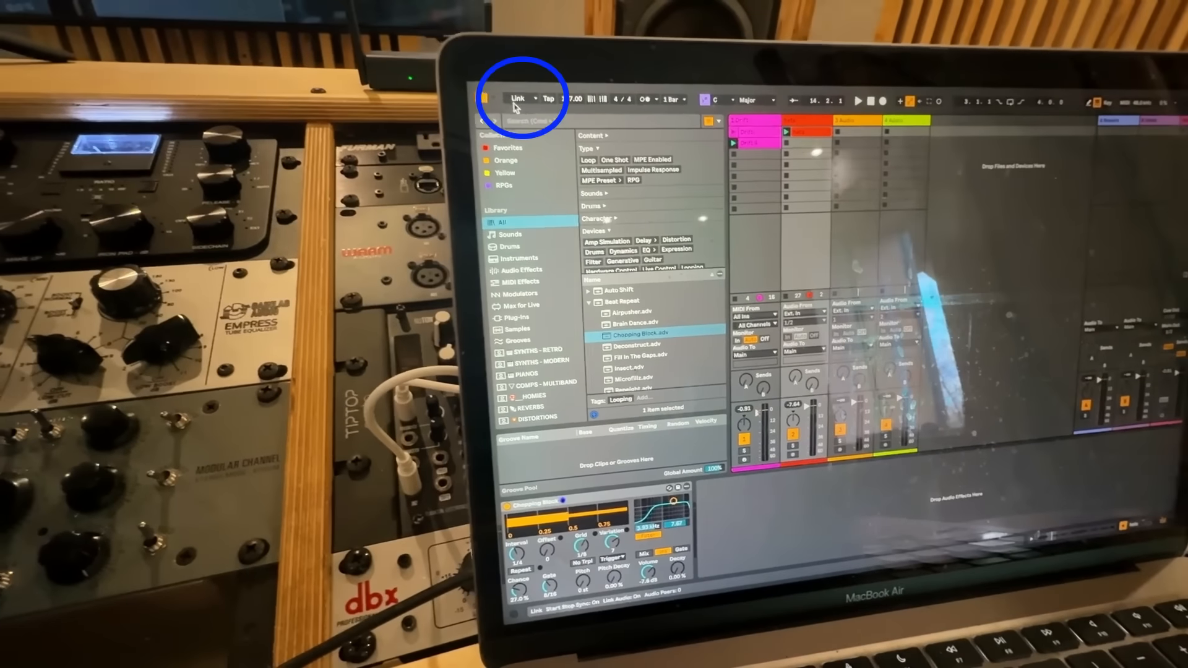
left_click(482, 81)
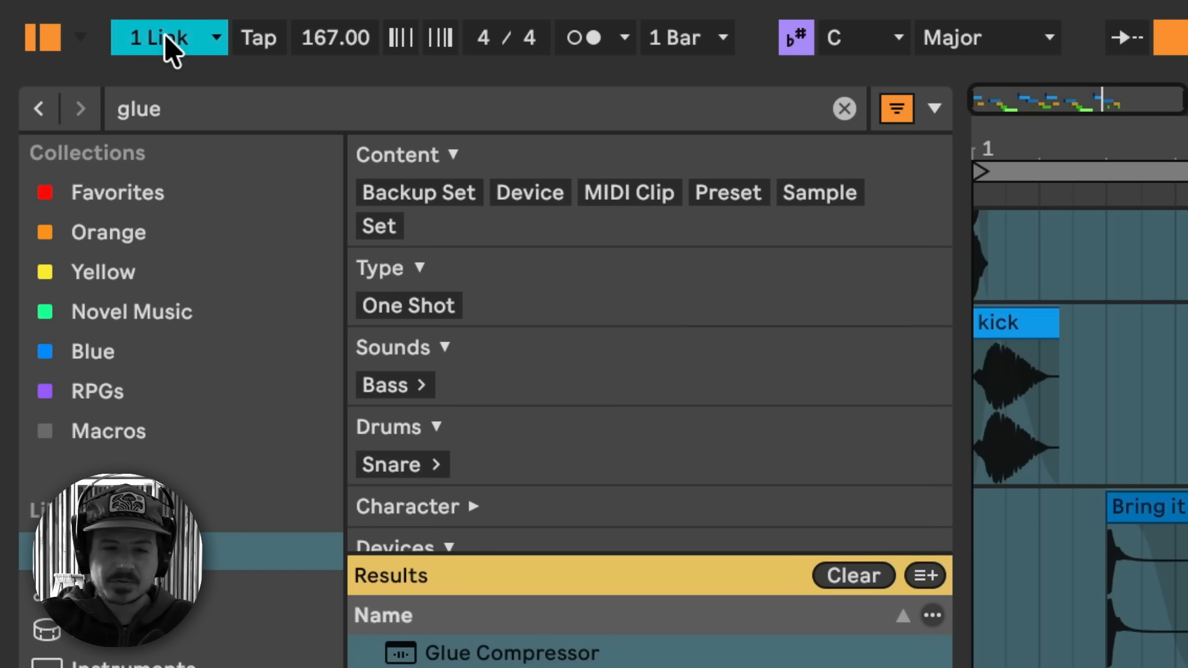
left_click(217, 35)
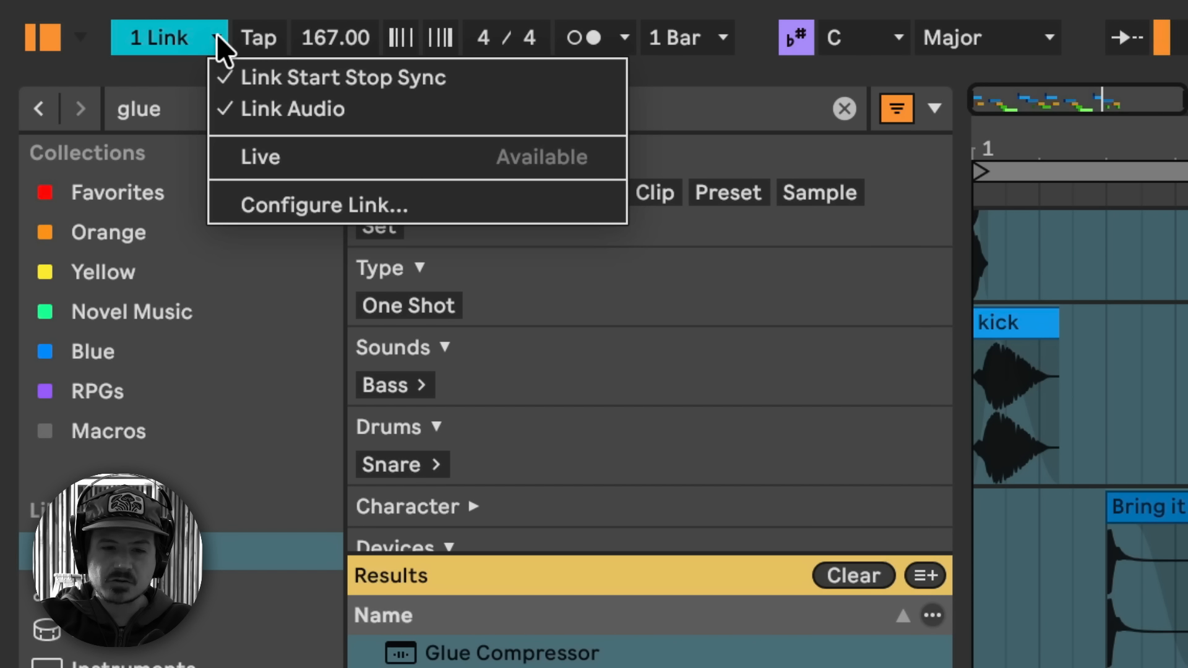
left_click(265, 198)
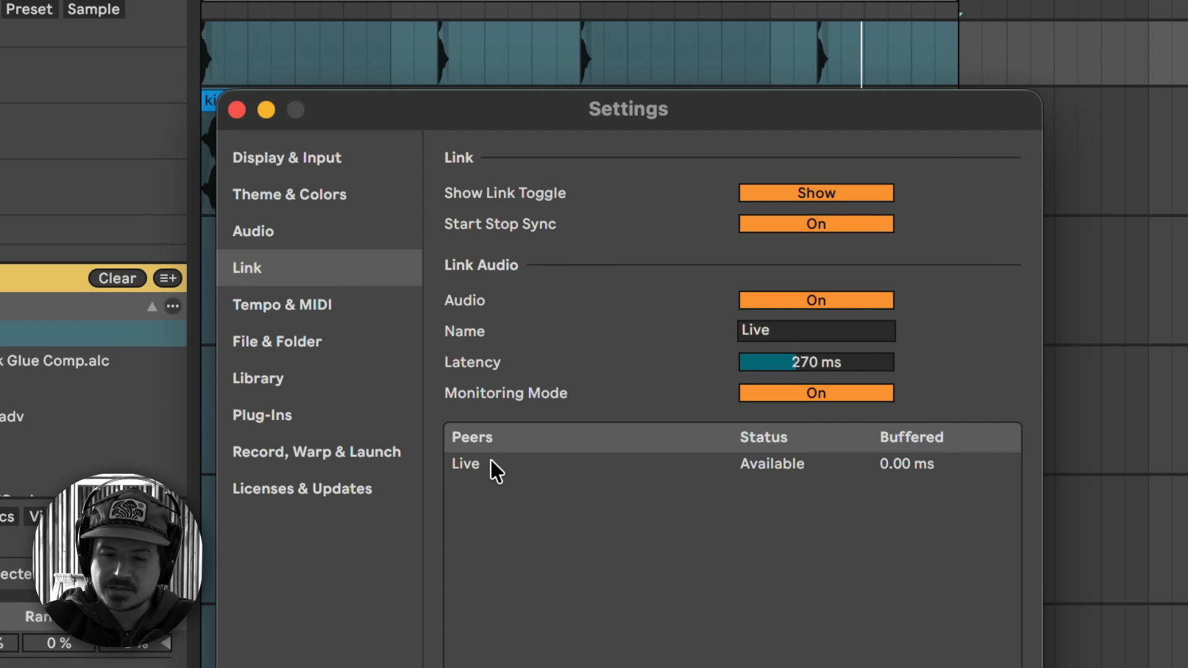
left_click(236, 111)
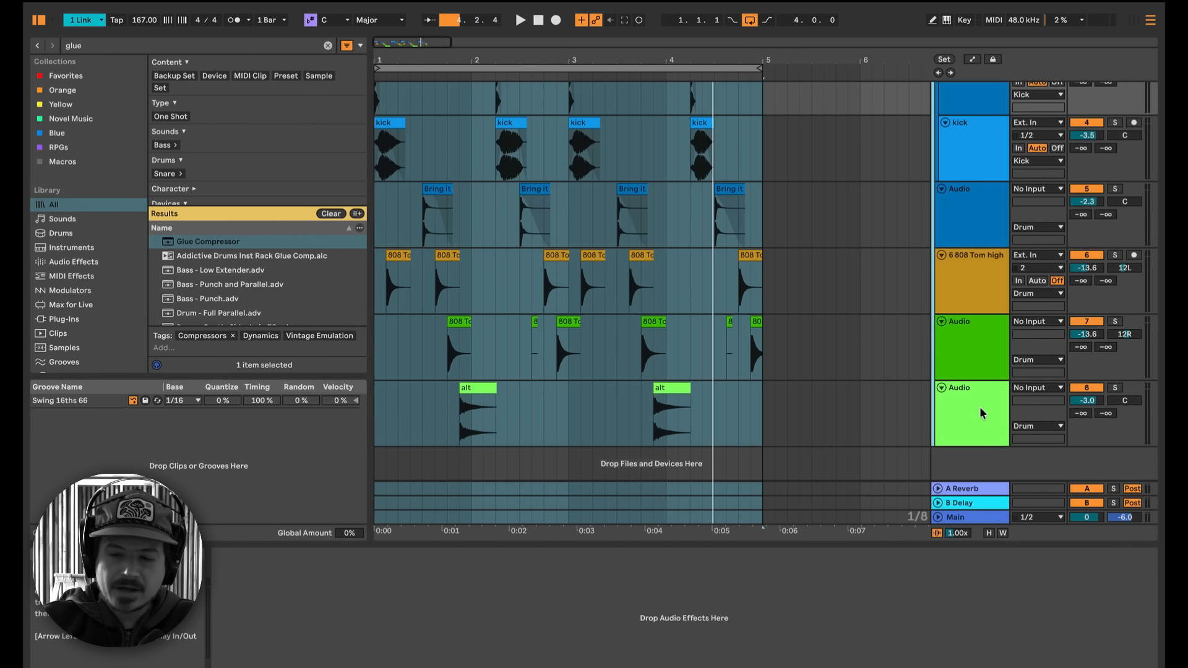
Insert an audio track below the green one, take its input from the Link peer Live, and set monitoring to In
right_click(957, 464)
left_click(967, 470)
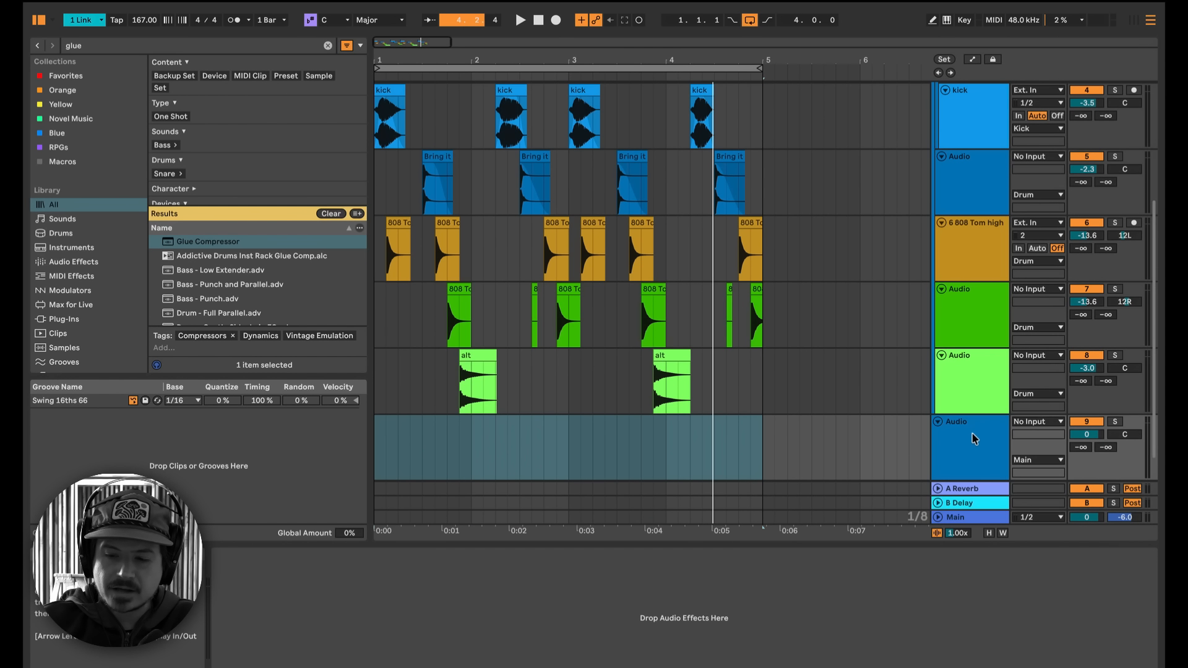
left_click(1039, 421)
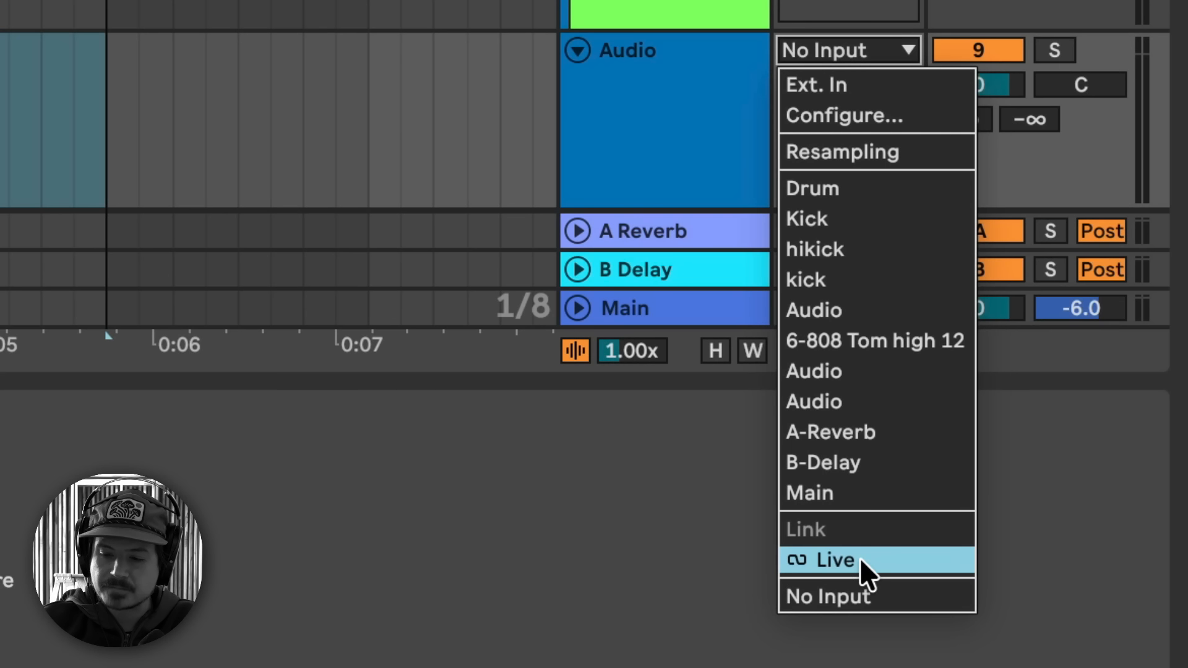
left_click(859, 560)
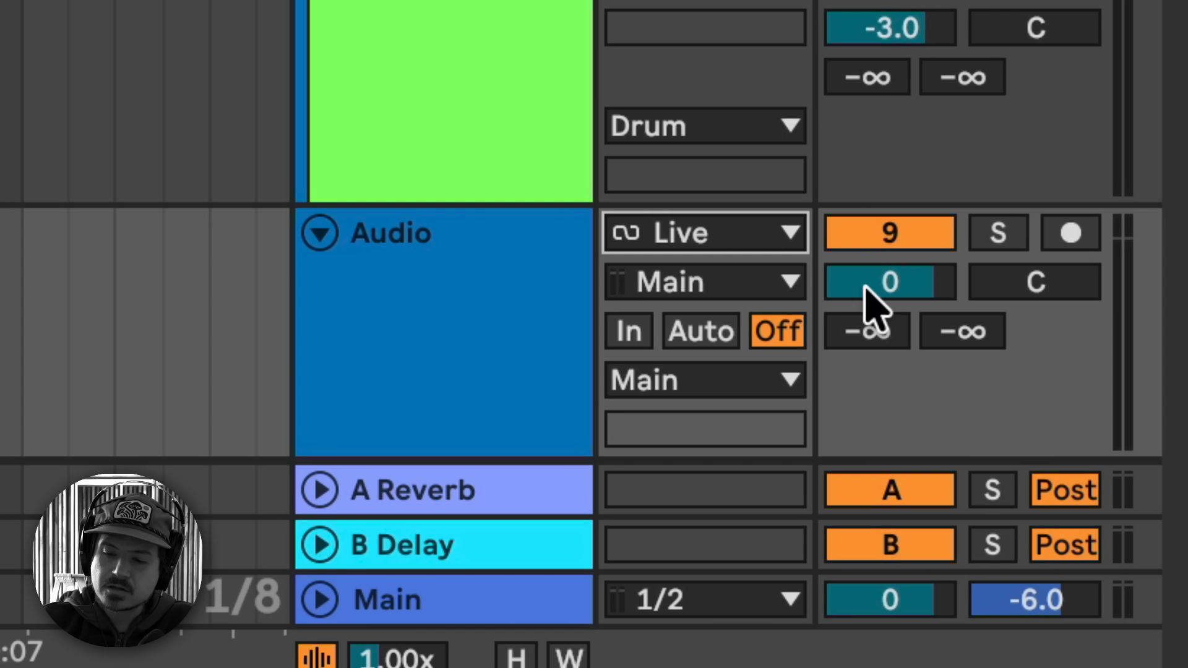
left_click(631, 333)
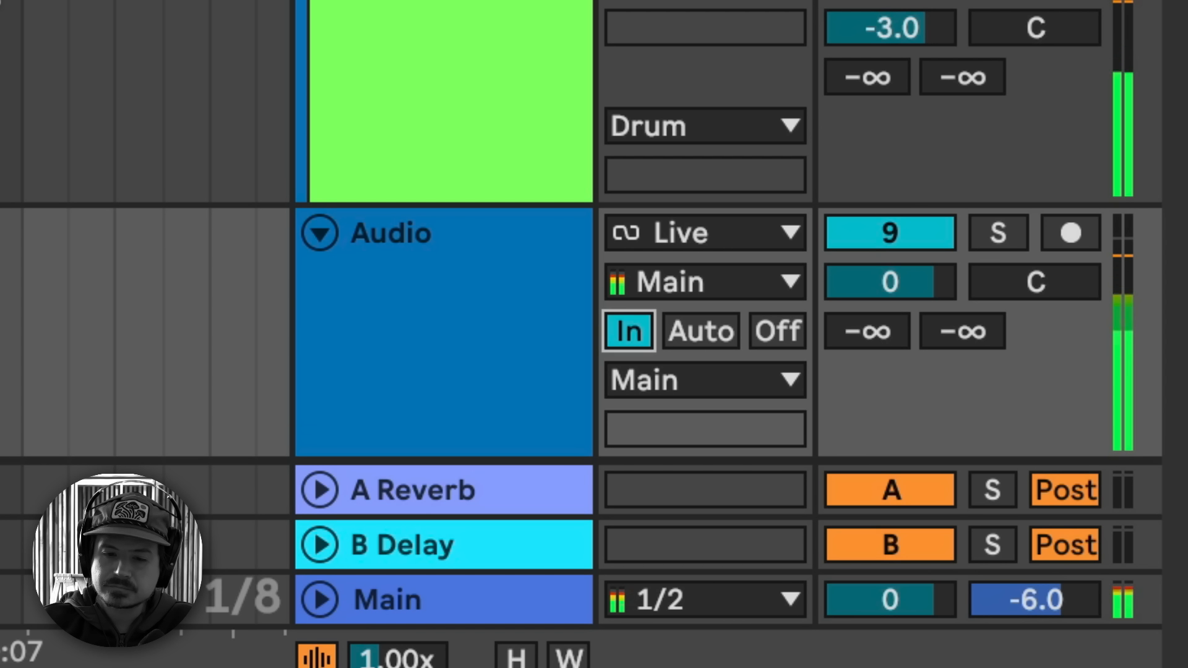
Change the Link track's input channel to 1-Drift
scroll(582, 229, "down", 3)
scroll(582, 229, "up", 3)
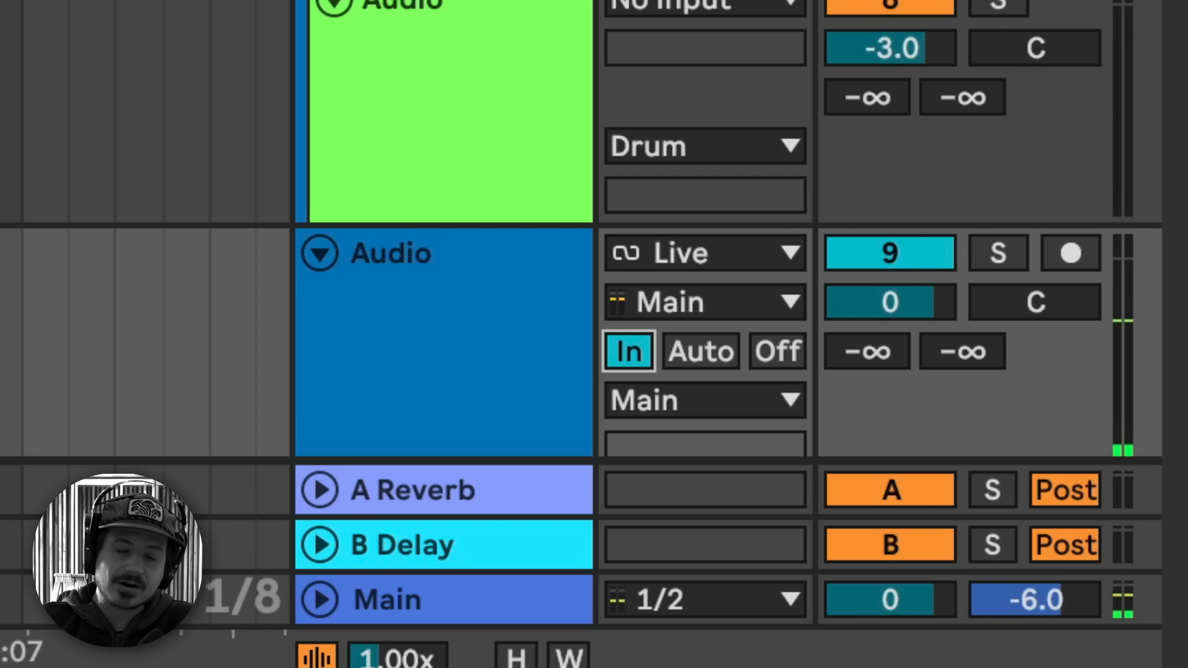
left_click(677, 302)
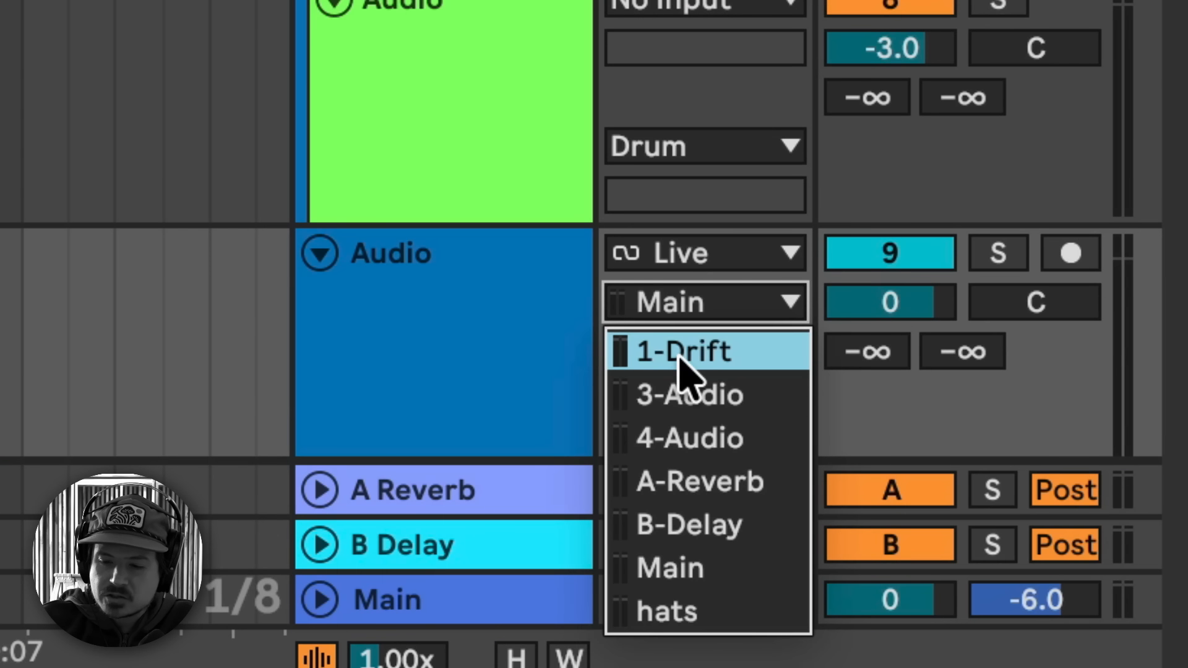
left_click(679, 351)
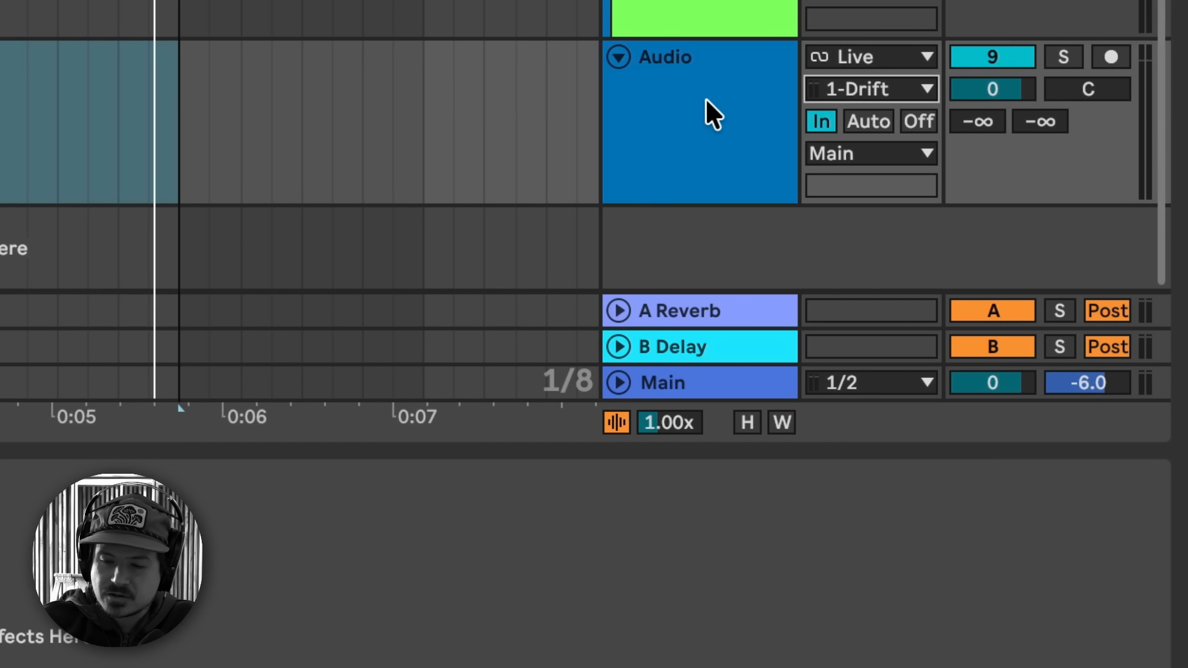
Add another audio track that receives the hats channel from the Link peer Live, with monitoring set to In
left_click(510, 269)
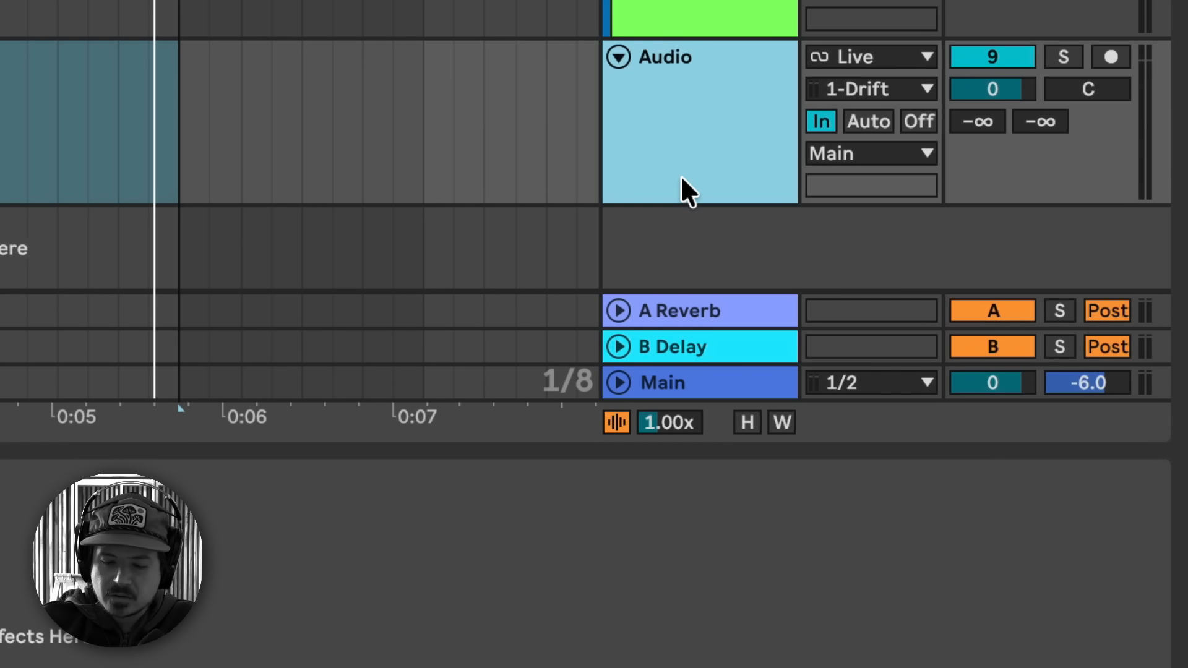
key("ctrl+t")
left_click(835, 133)
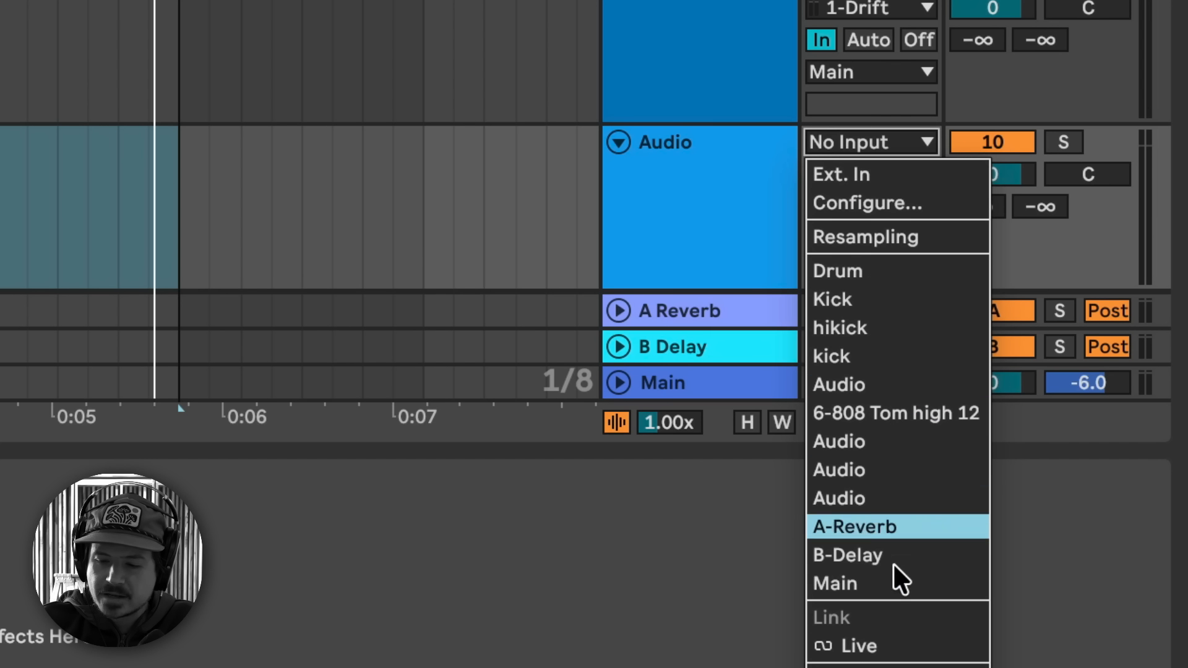
left_click(879, 640)
left_click(852, 174)
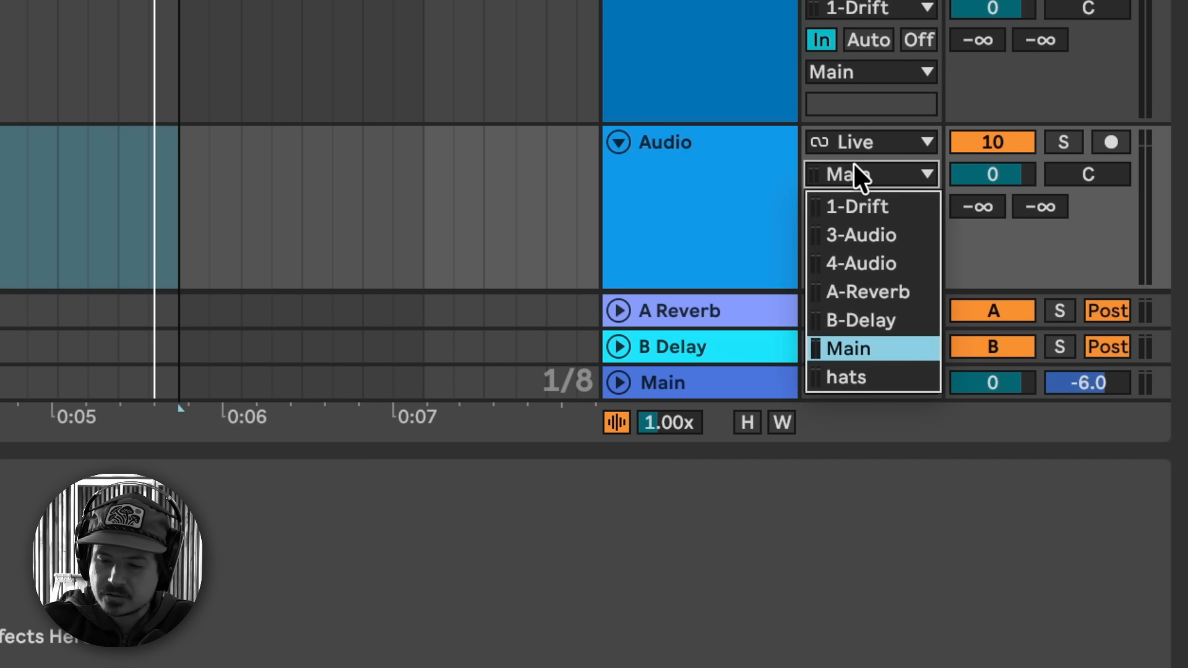
left_click(865, 373)
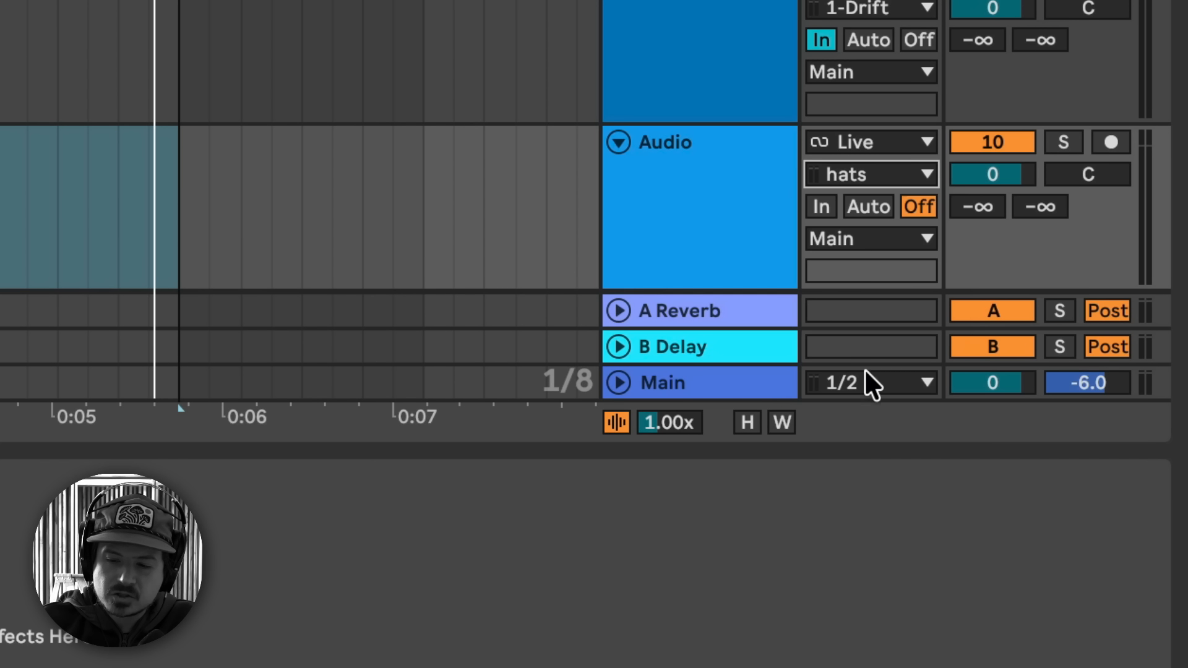
left_click(819, 204)
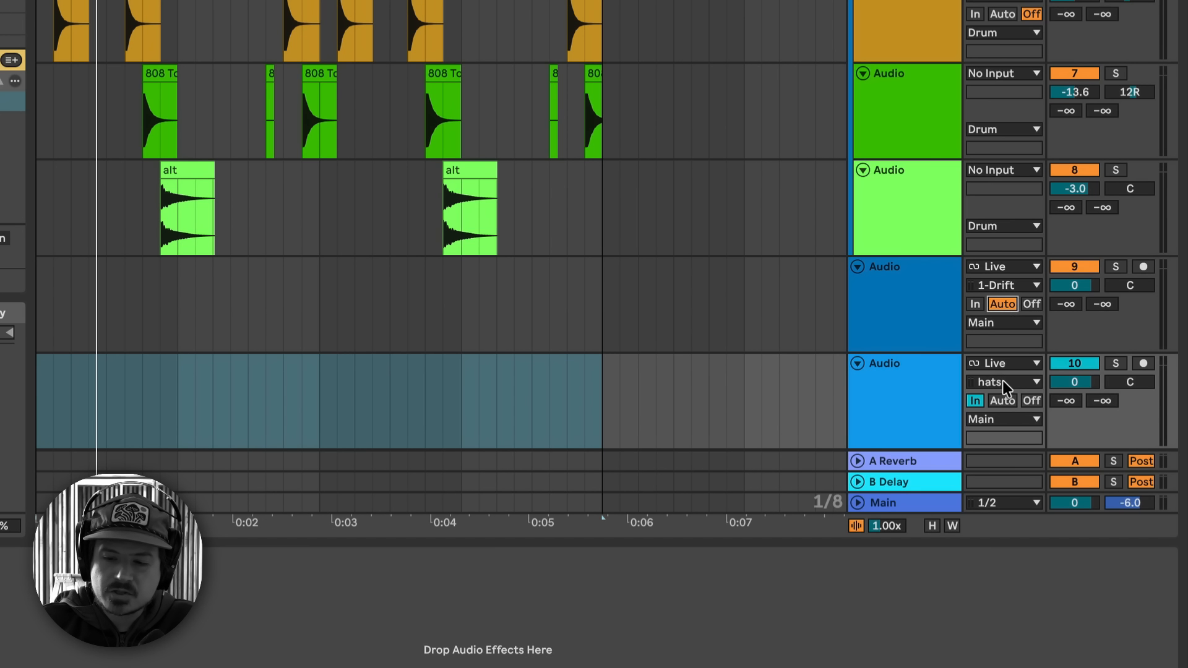
Switch the hats track's monitoring to Auto, arm both Link tracks and record a pass of the incoming audio
left_click(1001, 400)
left_click(1141, 363)
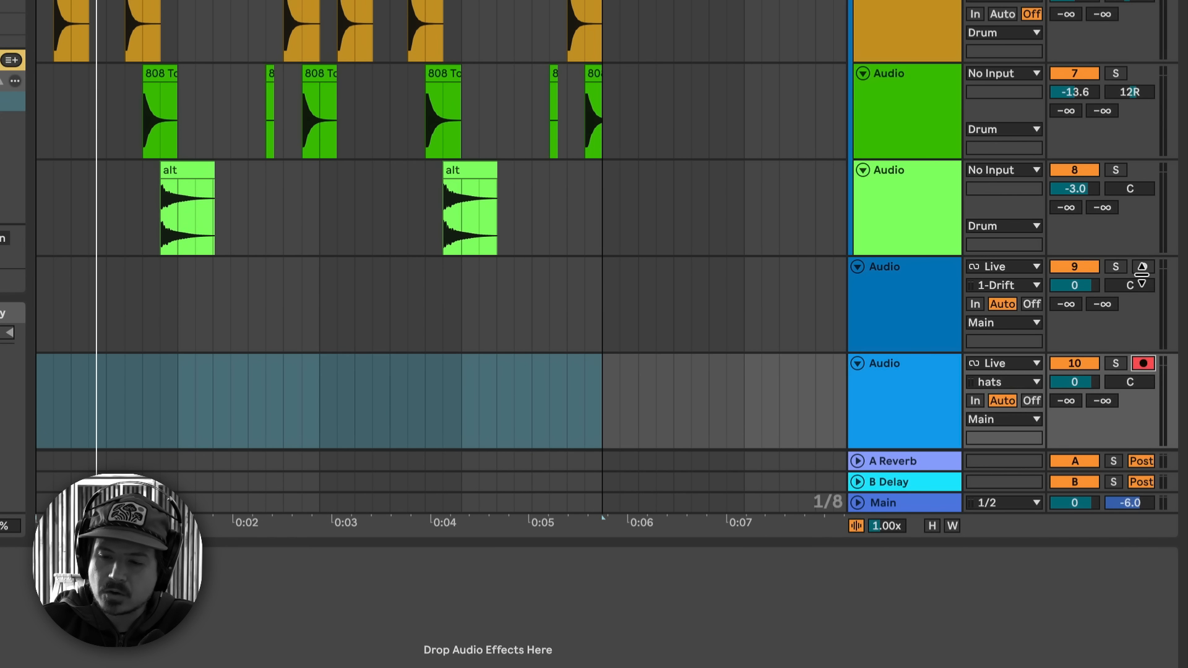
left_click(1142, 267)
key("F9")
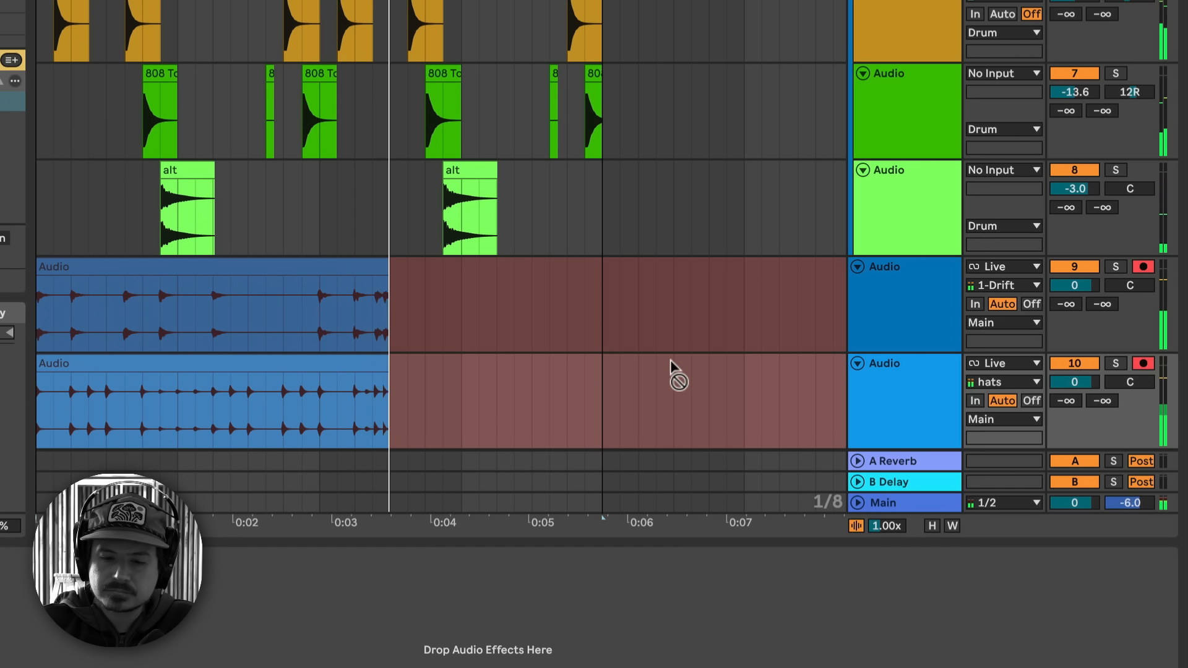
key("space")
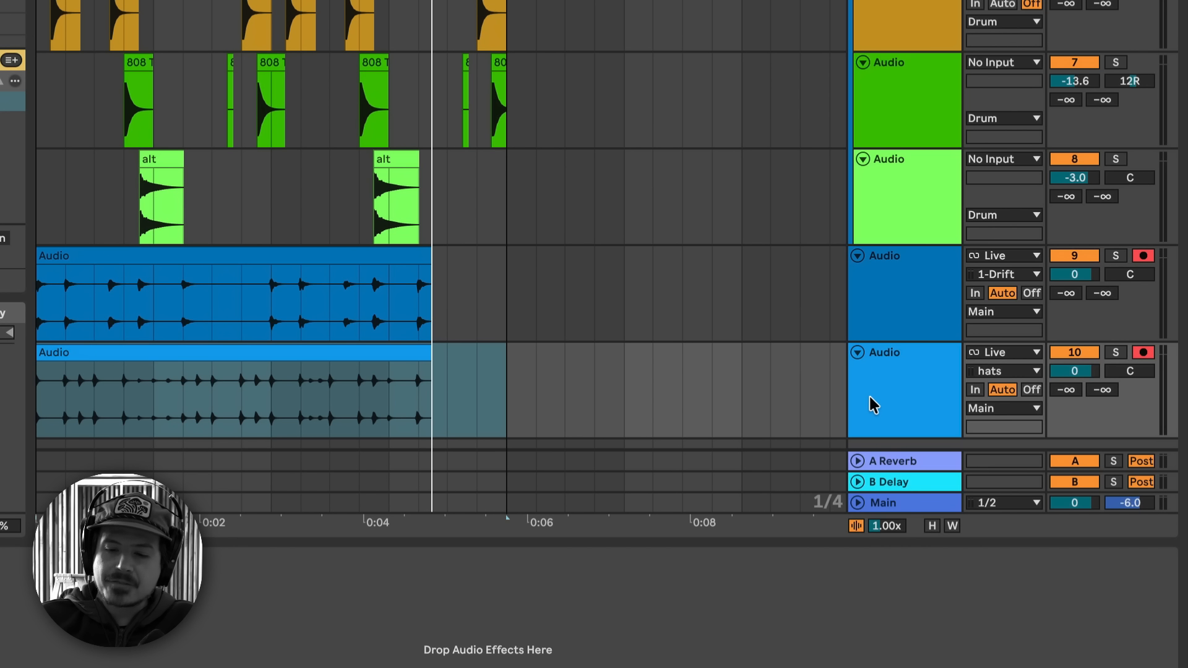
Delete the recorded clips from the 1-Drift and hats tracks
left_click_drag(508, 393, 32, 265)
key("Delete")
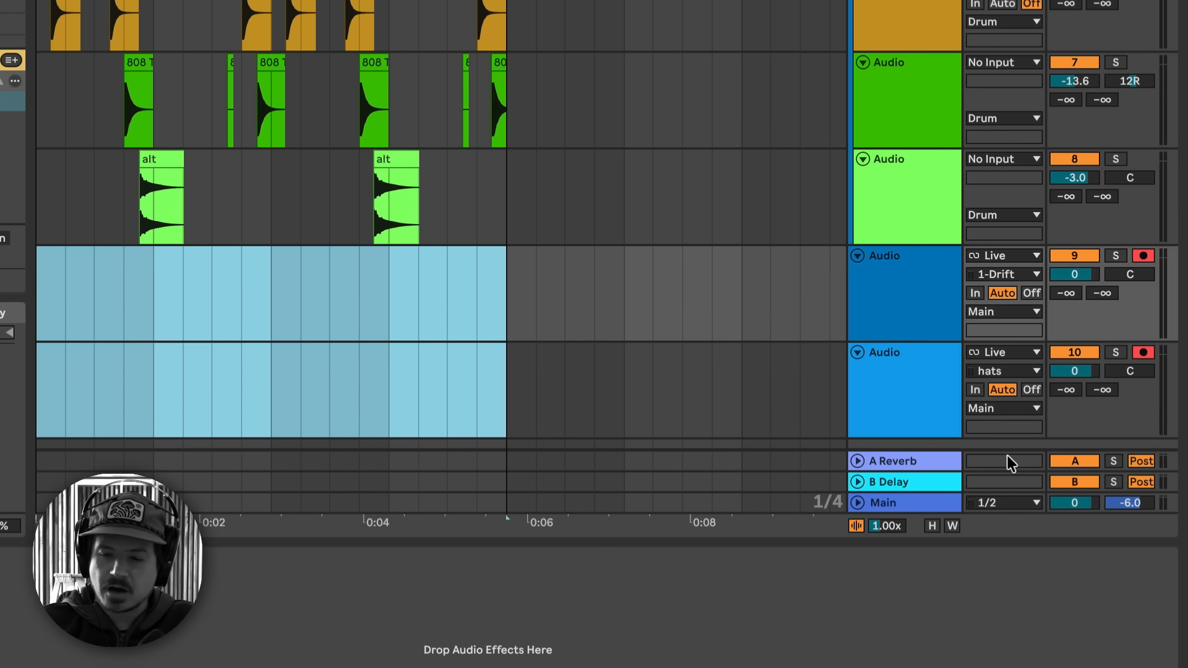
Solo the 1-Drift track, and launch the first Drift clip on the laptop after stopping playback
left_click(892, 282)
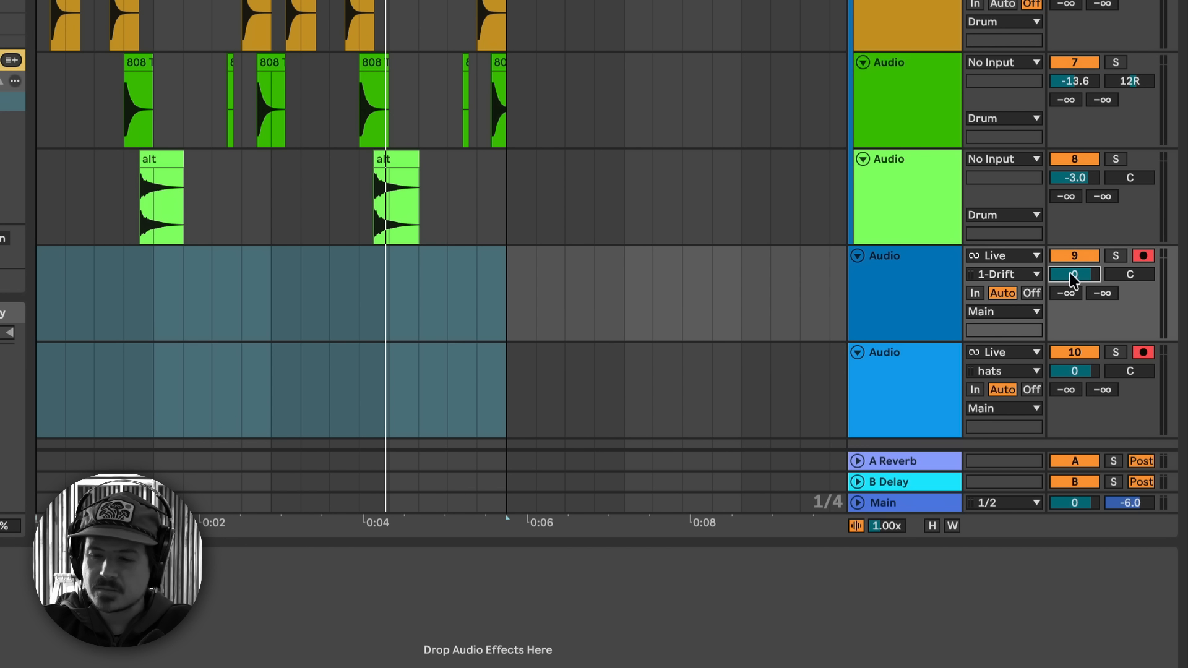
left_click(1116, 256)
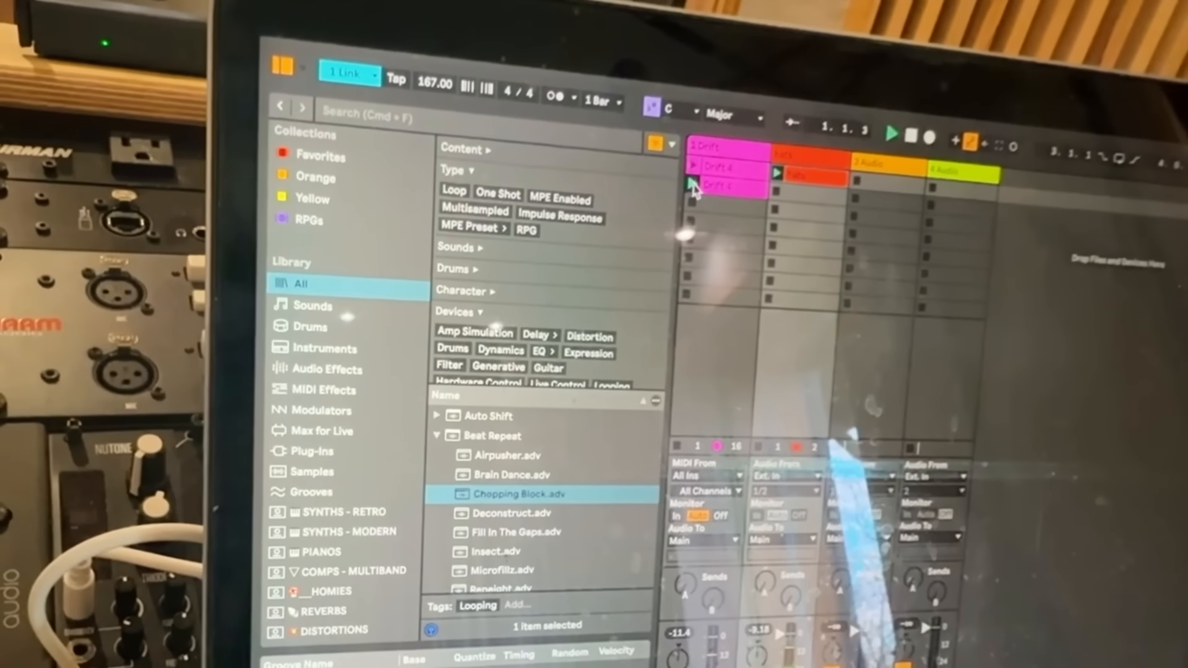
key("space")
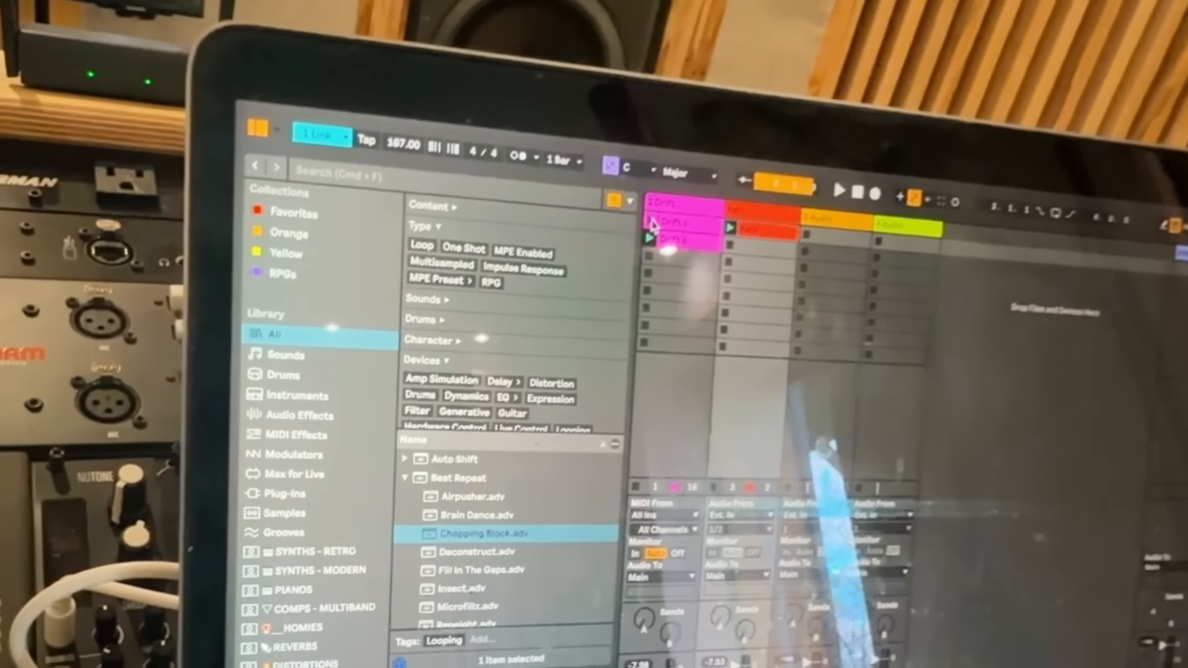
left_click(639, 229)
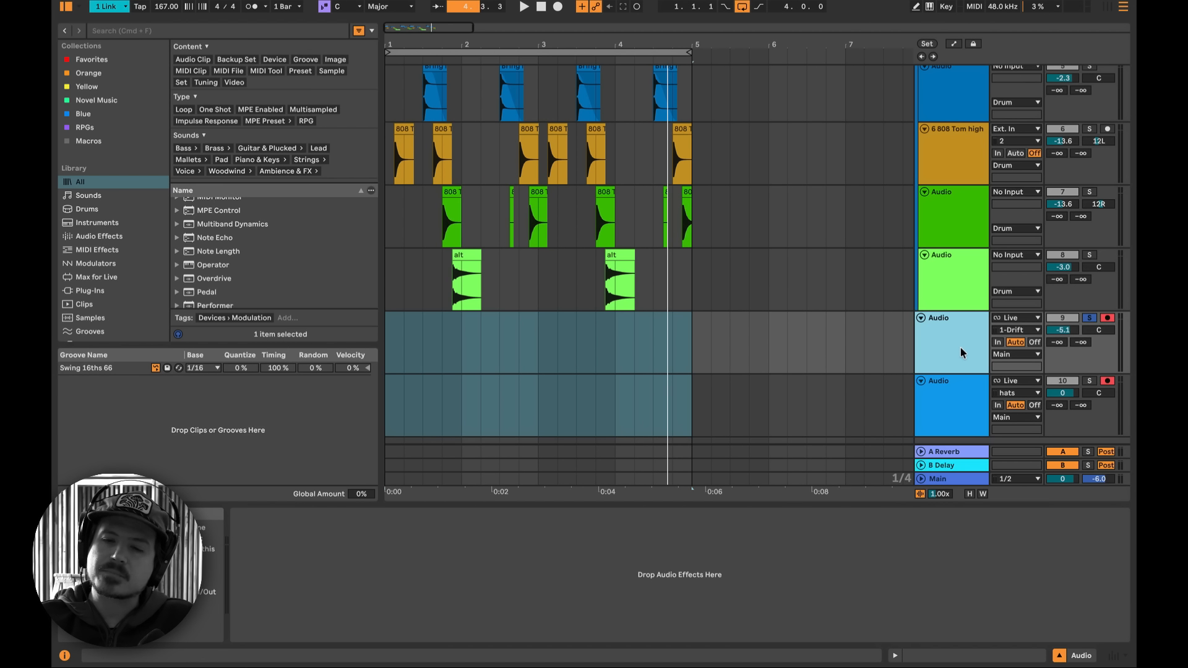
Add a Chorus-Ensemble effect to the 1-Drift track
key("super+f")
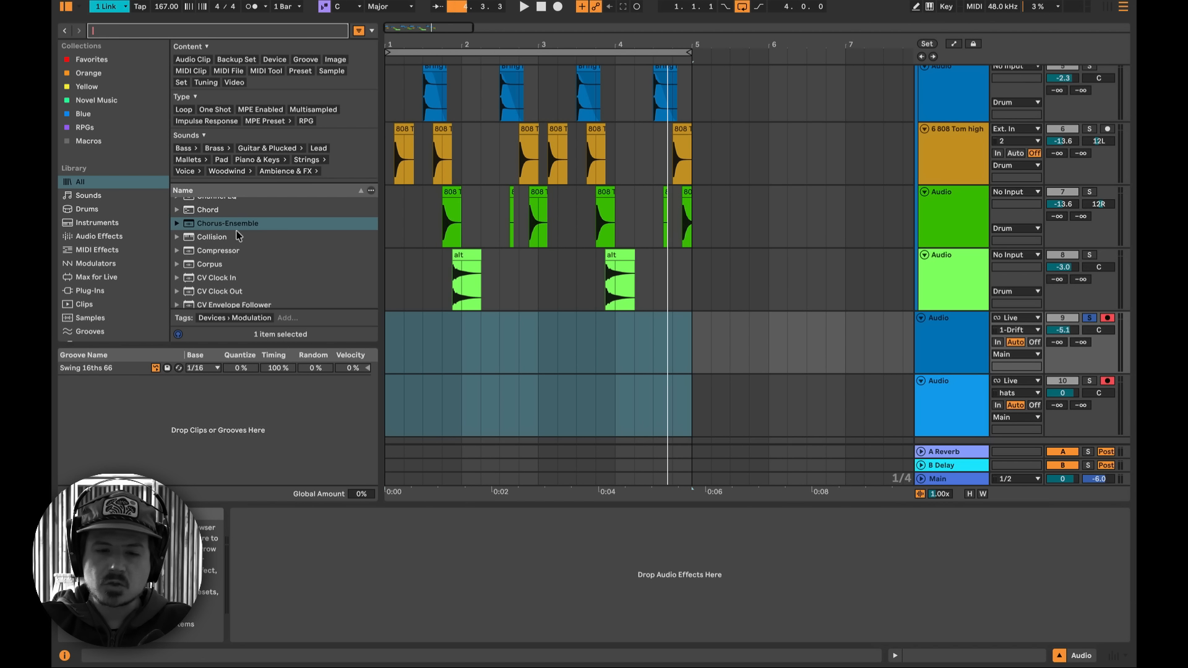
left_click(215, 224)
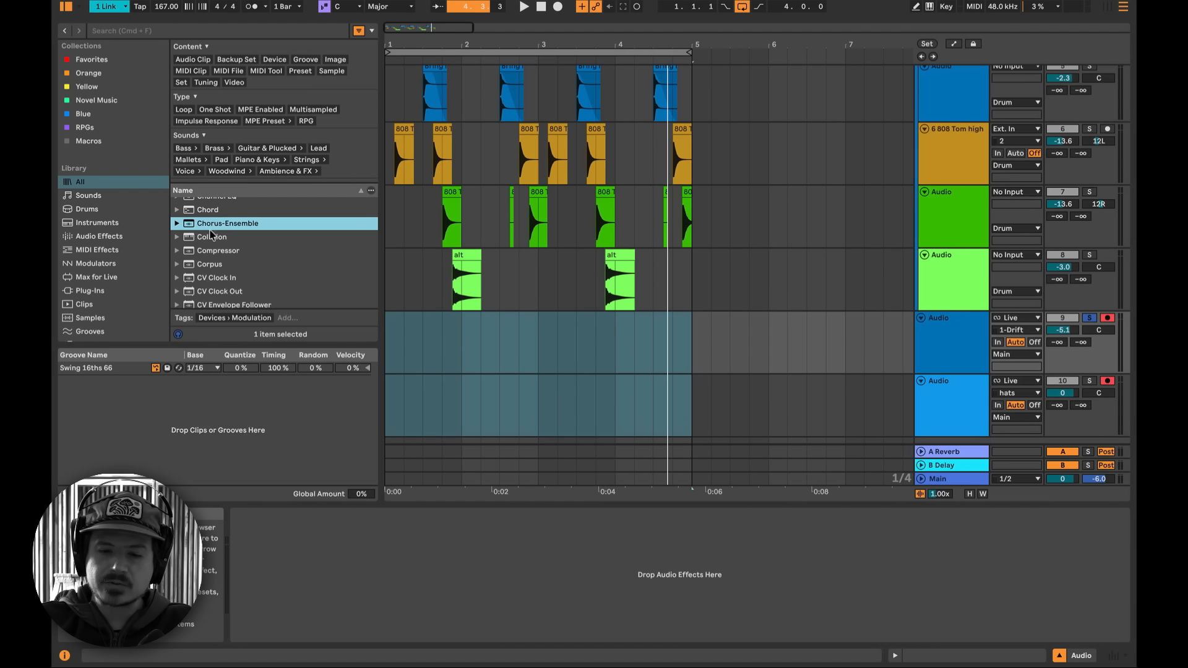
left_click_drag(400, 350, 402, 353)
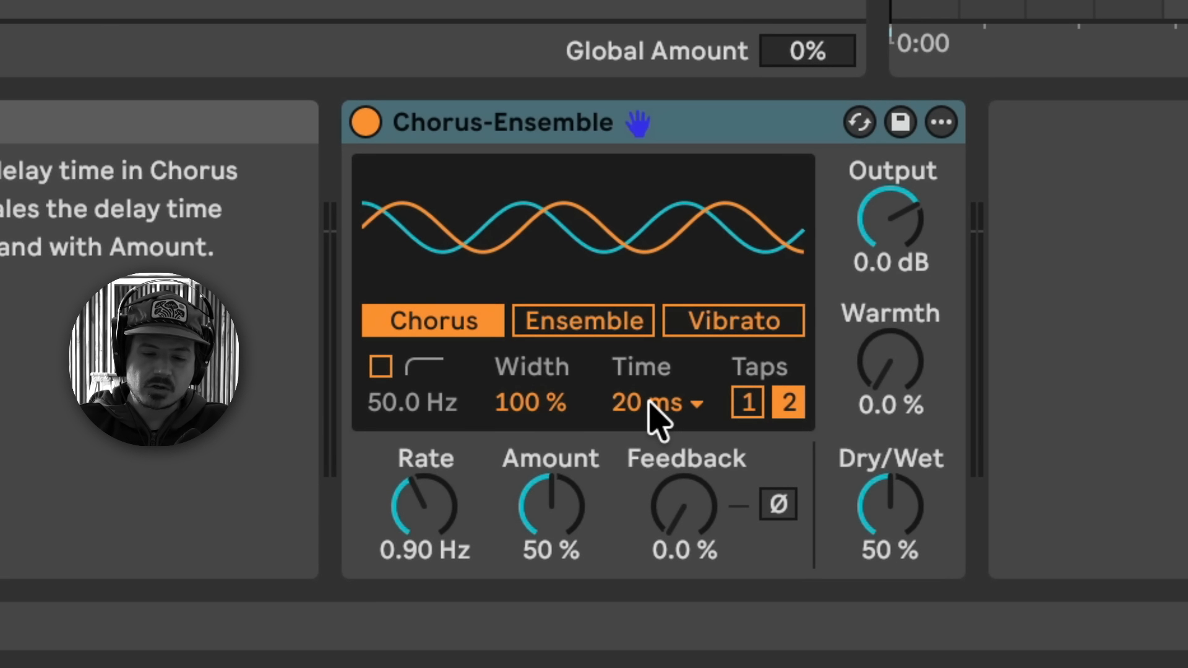
Set the Chorus-Ensemble's delay Time to Auto
left_click(318, 592)
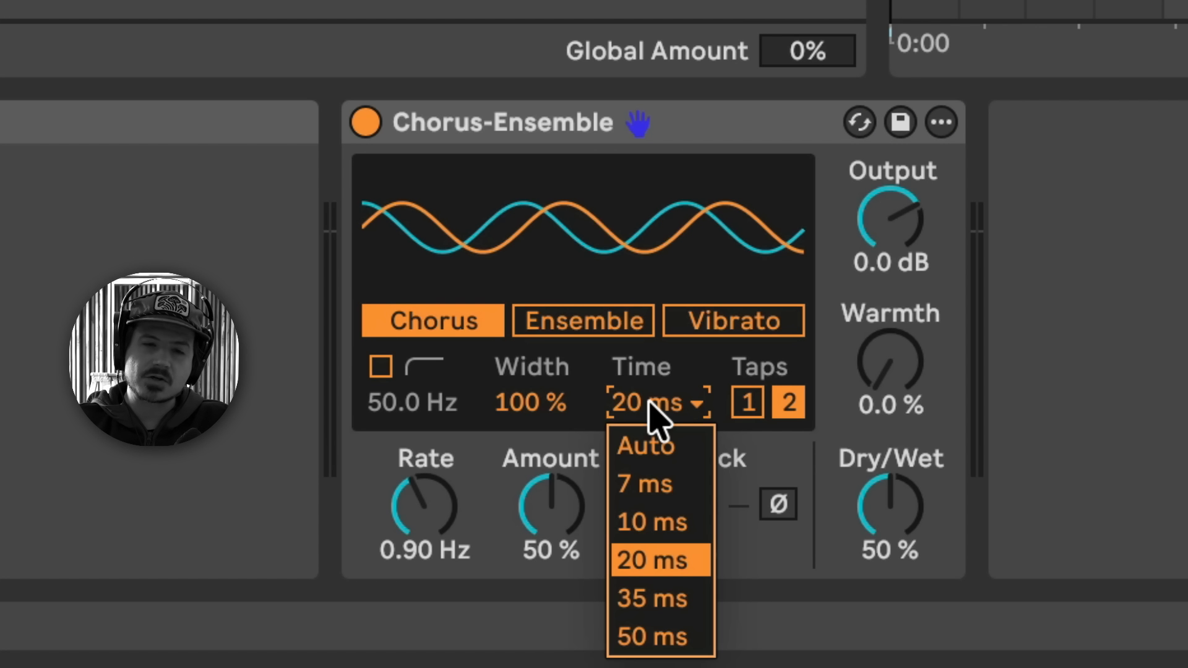
left_click(656, 444)
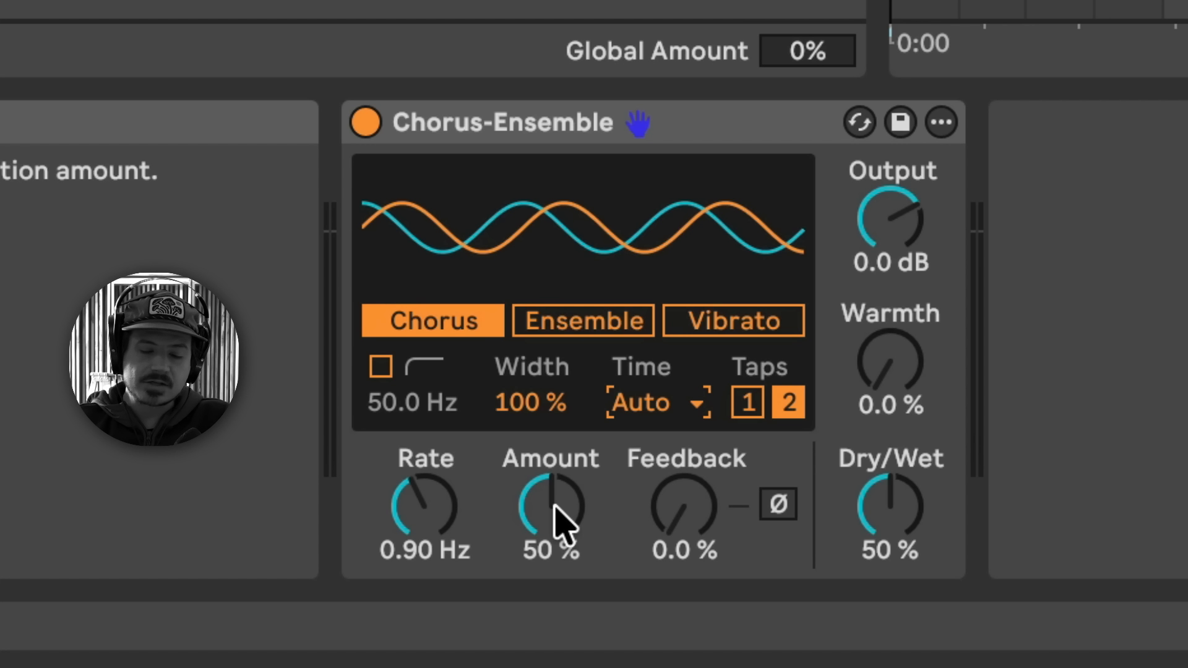
left_click(650, 402)
left_click(674, 443)
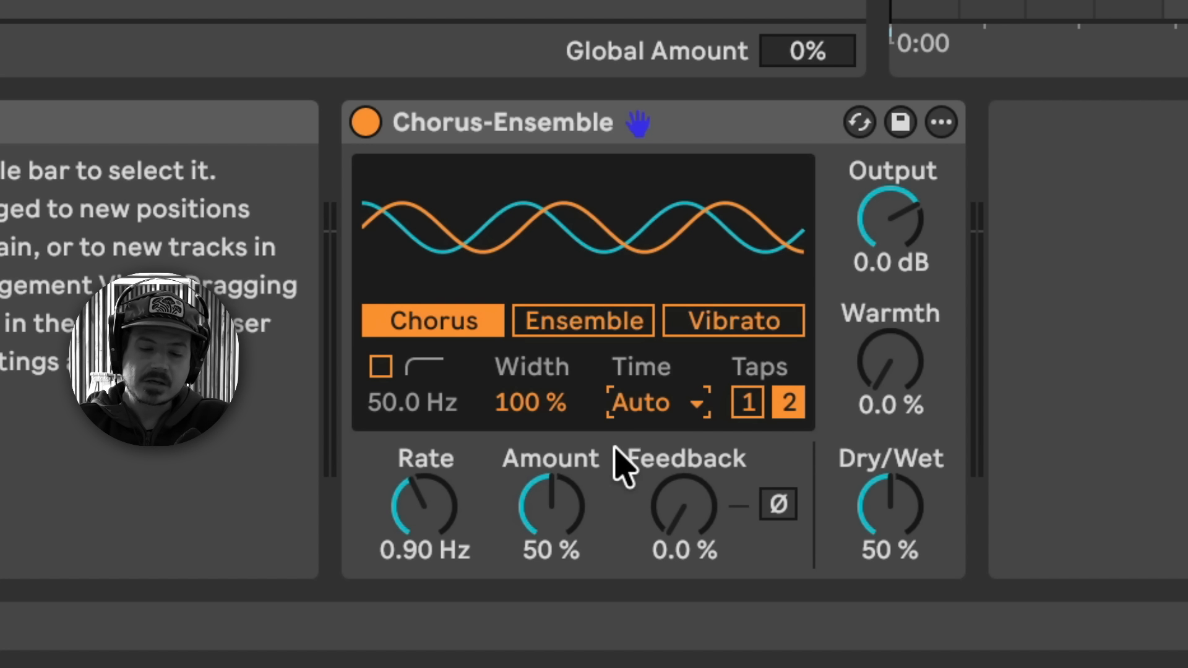
Try different Amount settings on the Chorus-Ensemble, ending at 30 %, and set Feedback to 5.5 %
left_click_drag(552, 517, 550, 460)
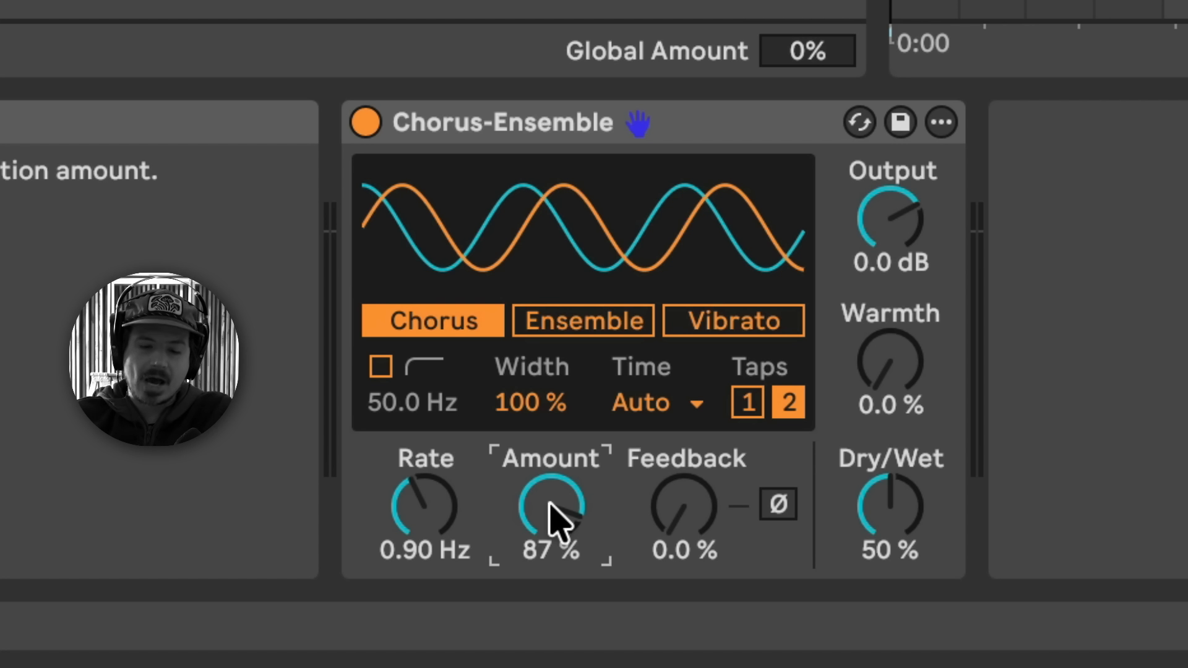
left_click_drag(550, 460, 549, 552)
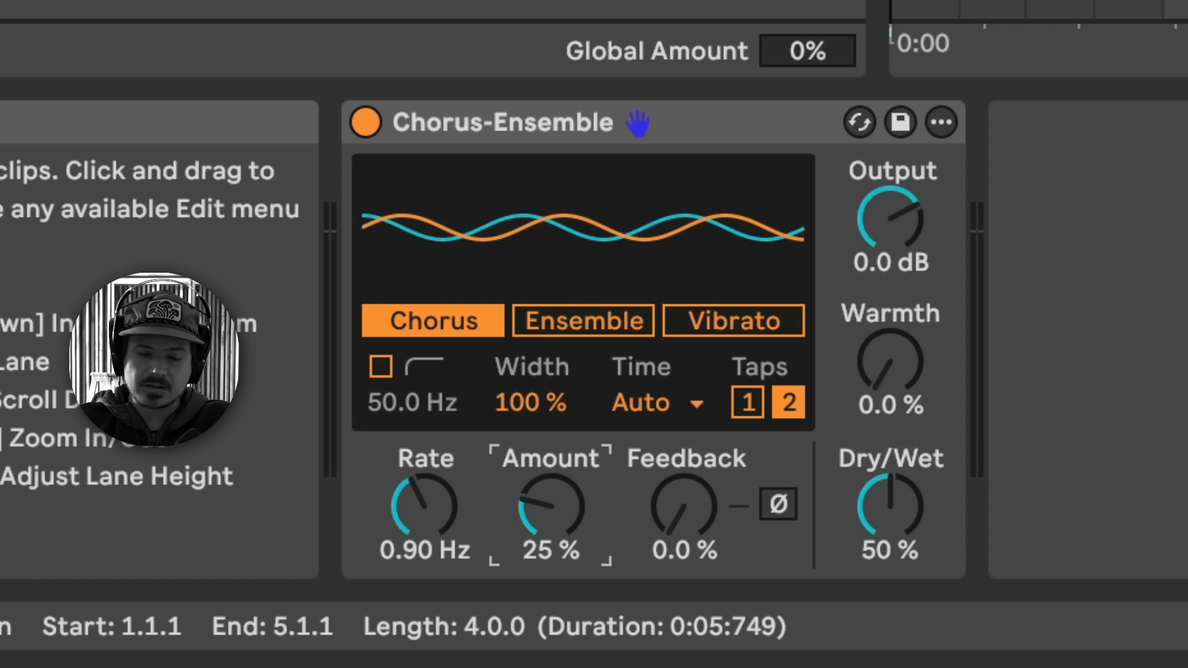
mouse_move(556, 509)
left_mouse_down()
mouse_move(552, 457)
mouse_move(553, 513)
left_mouse_up()
mouse_move(676, 535)
left_mouse_down()
mouse_move(676, 492)
mouse_move(676, 534)
left_mouse_up()
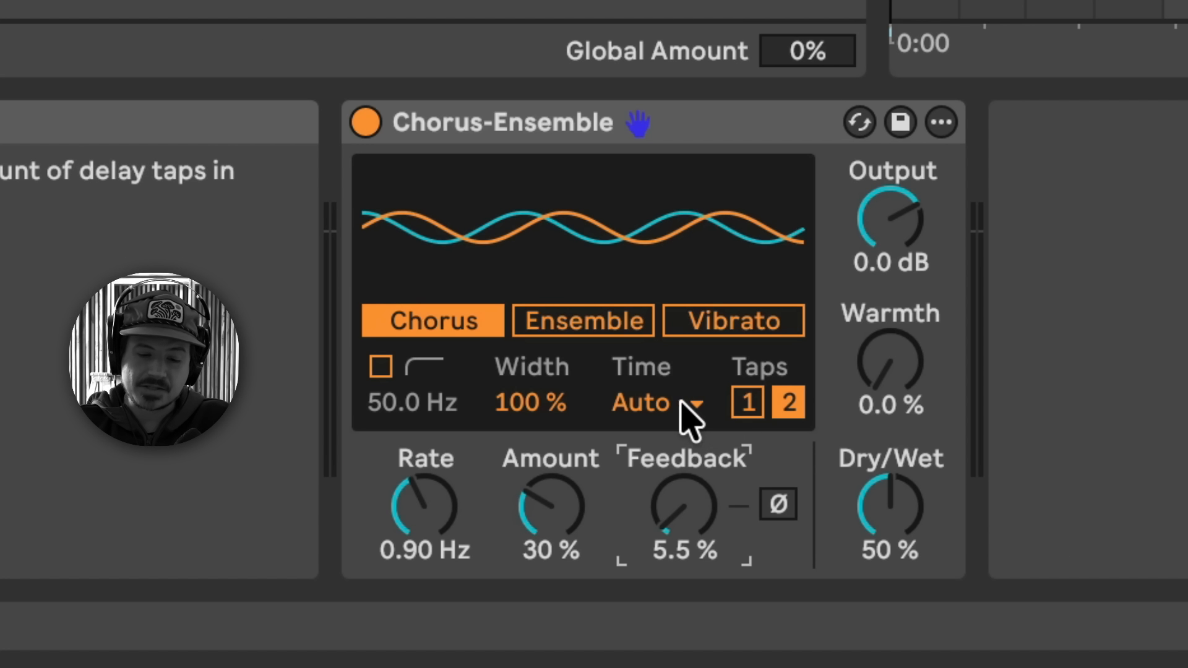
Set the Chorus-Ensemble's delay Time to 10 ms, and raise Amount to 72 % and Feedback to 31 %
left_click(657, 405)
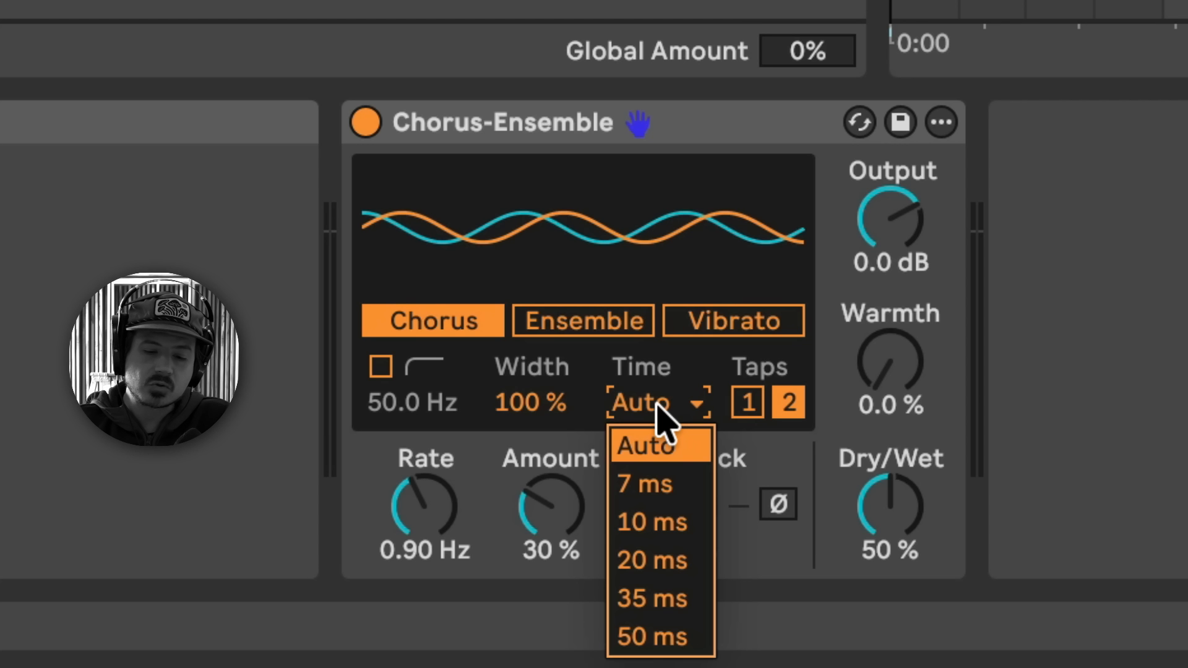
left_click(660, 524)
left_click_drag(538, 523, 539, 439)
left_click_drag(667, 520, 667, 485)
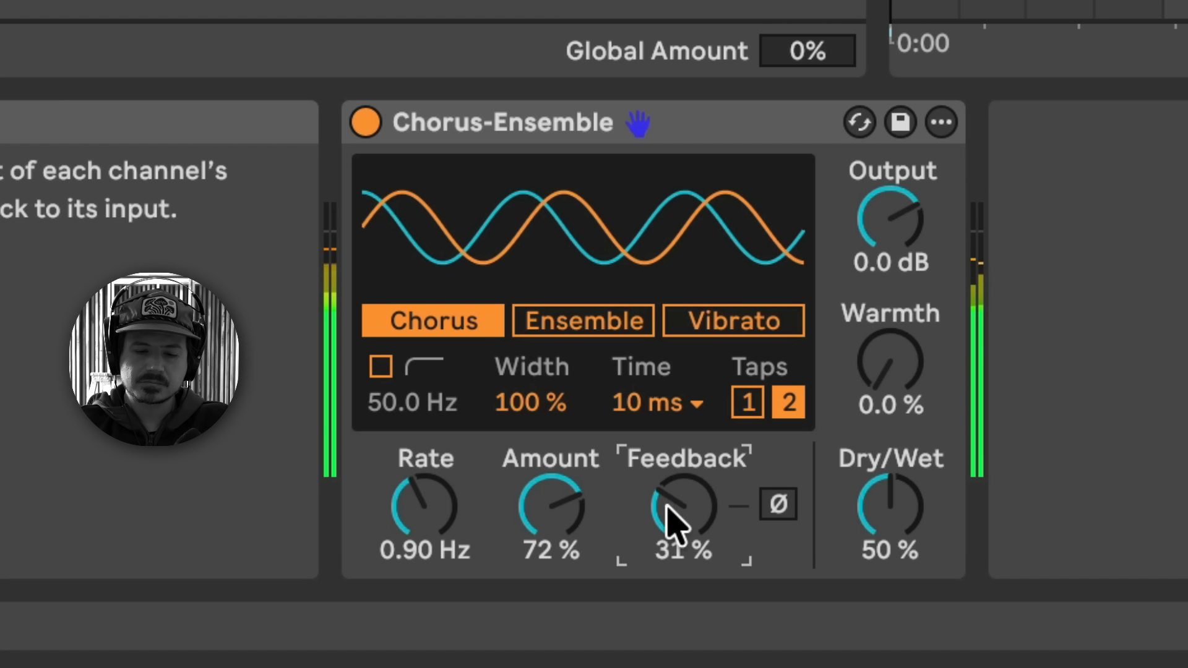
Set the Chorus-Ensemble's delay Time to 35 ms, Rate to 0.23 Hz, Amount to 69 % and Feedback to 53 %
left_click(688, 409)
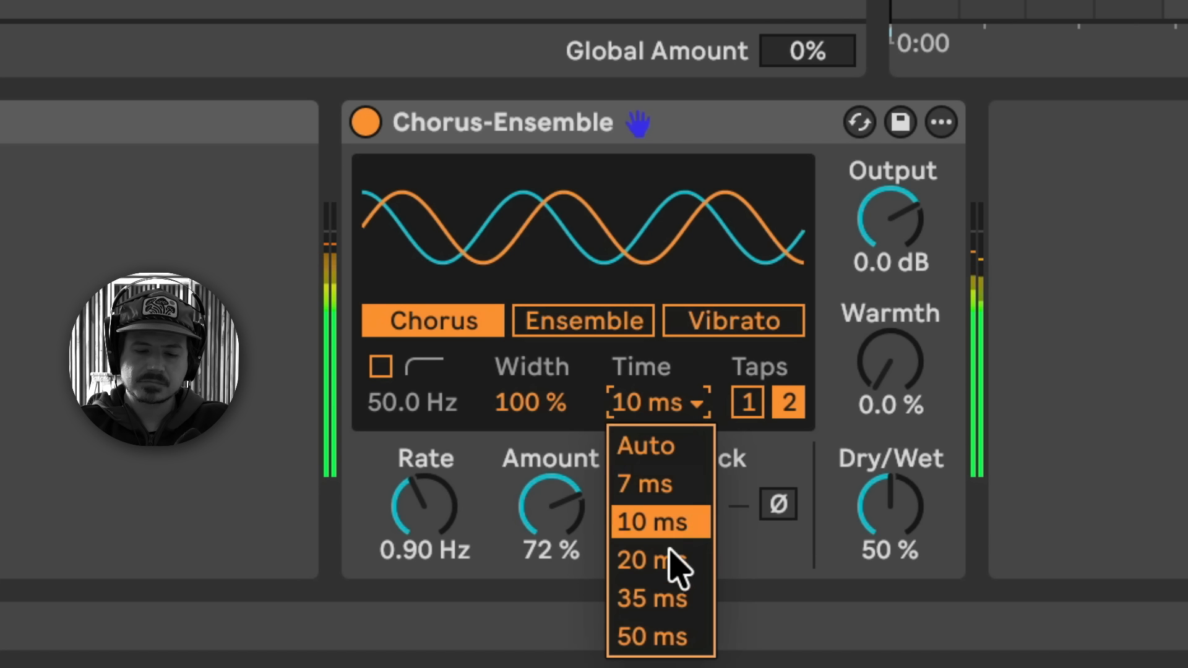
left_click(668, 597)
left_click_drag(550, 504, 551, 554)
left_click_drag(435, 493, 435, 523)
left_click_drag(551, 504, 551, 468)
left_click_drag(675, 504, 675, 468)
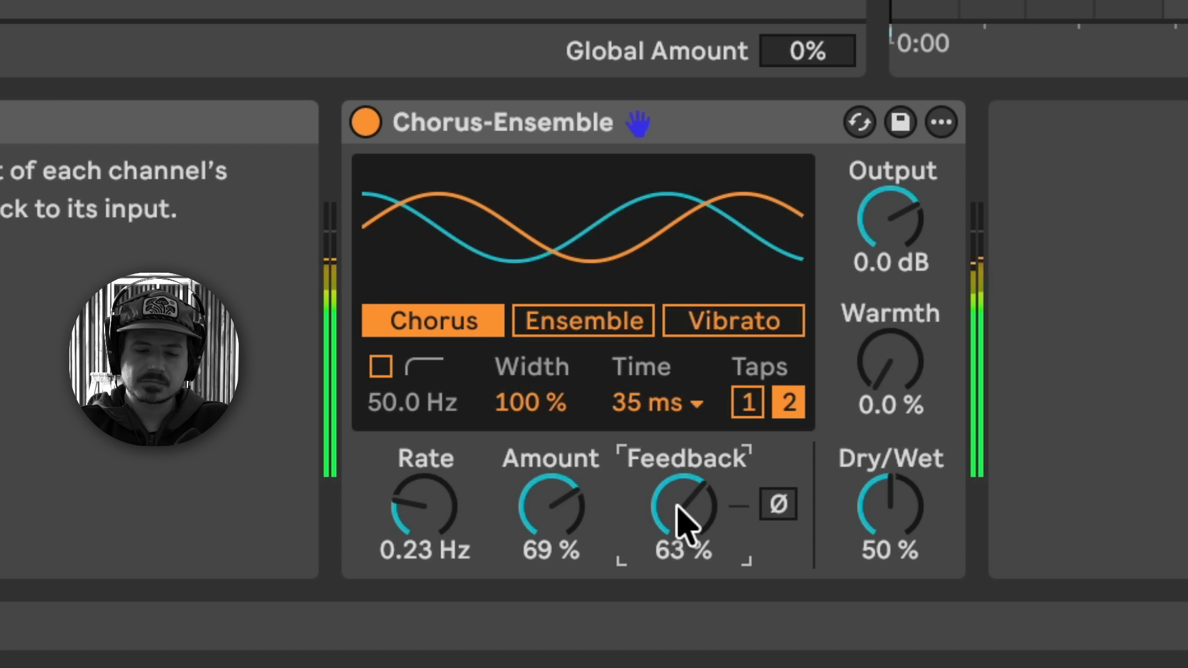
left_click_drag(678, 520, 684, 522)
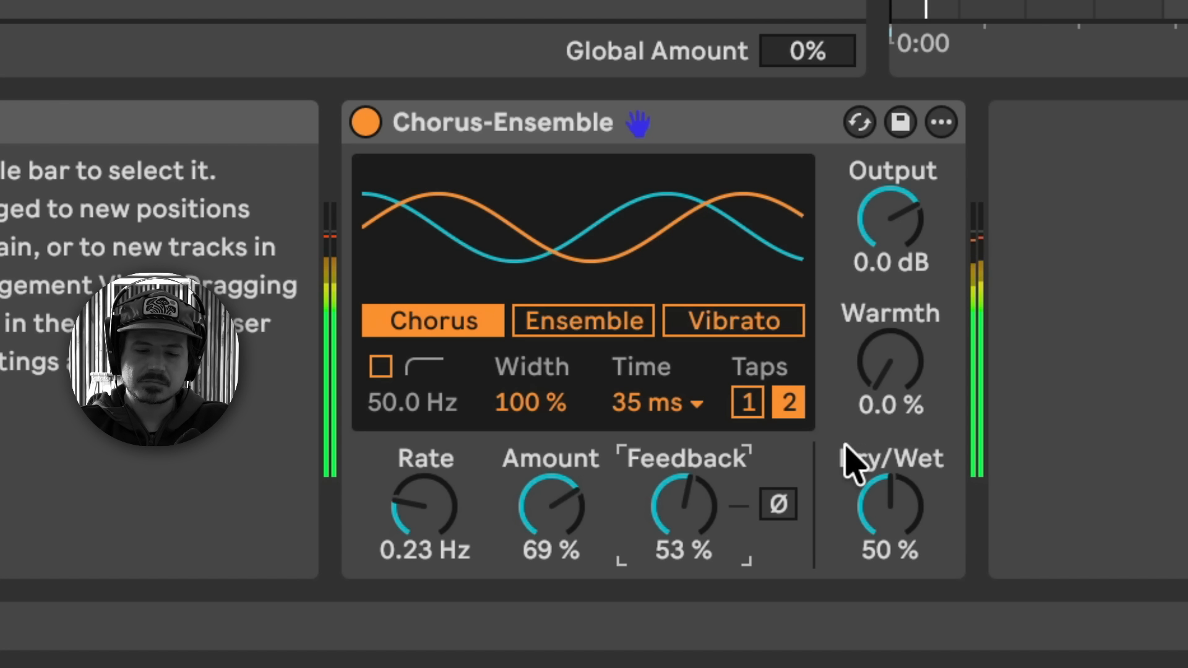
Set the Chorus-Ensemble's delay Time to 50 ms, Dry/Wet to 71 %, Feedback to 0 % and Amount to 48 %
left_click(697, 402)
left_click(662, 637)
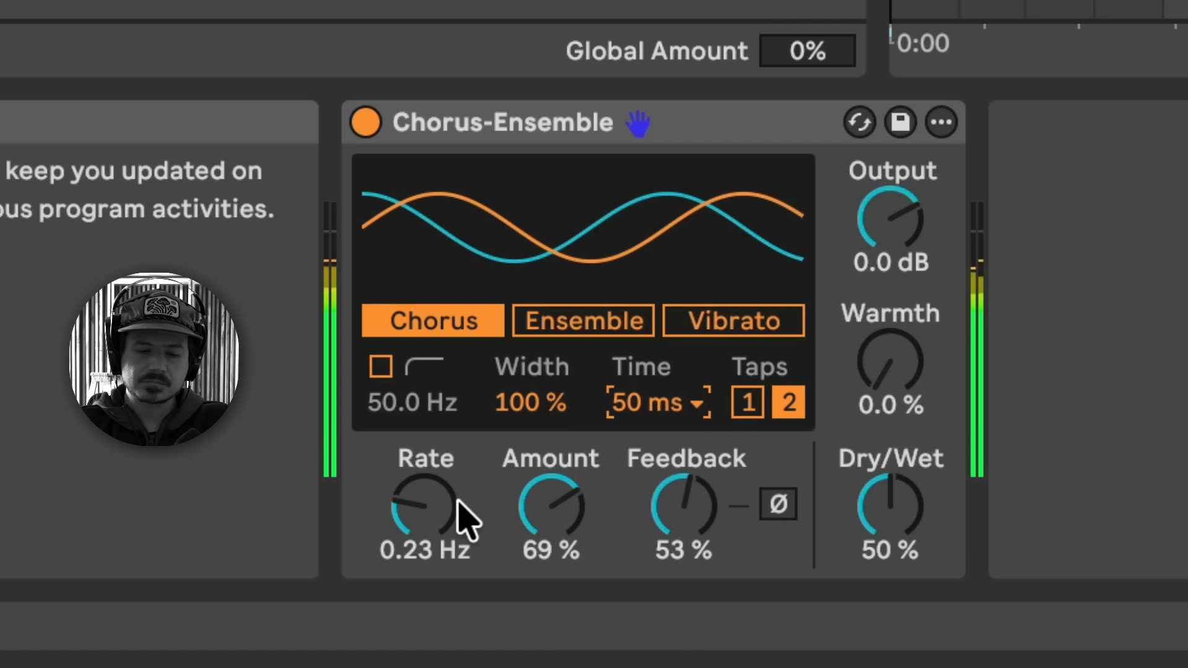
mouse_move(915, 518)
left_mouse_down()
mouse_move(914, 557)
mouse_move(906, 511)
left_mouse_up()
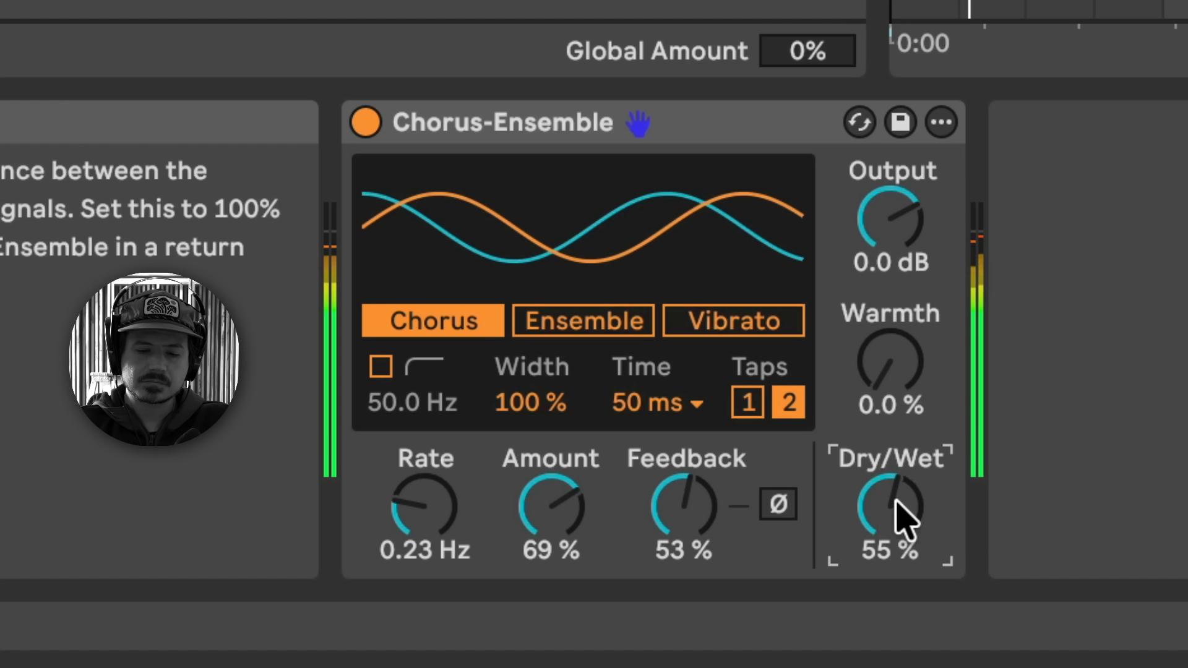
left_click_drag(684, 507, 683, 551)
left_click_drag(852, 493, 852, 473)
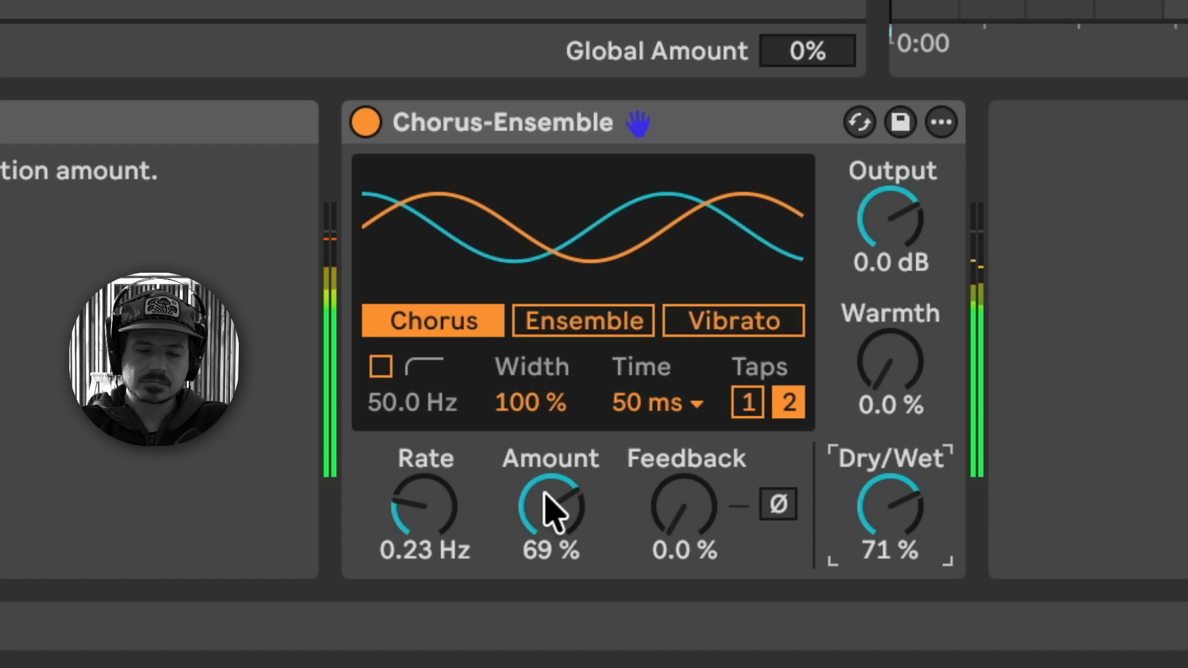
left_click_drag(551, 509, 551, 538)
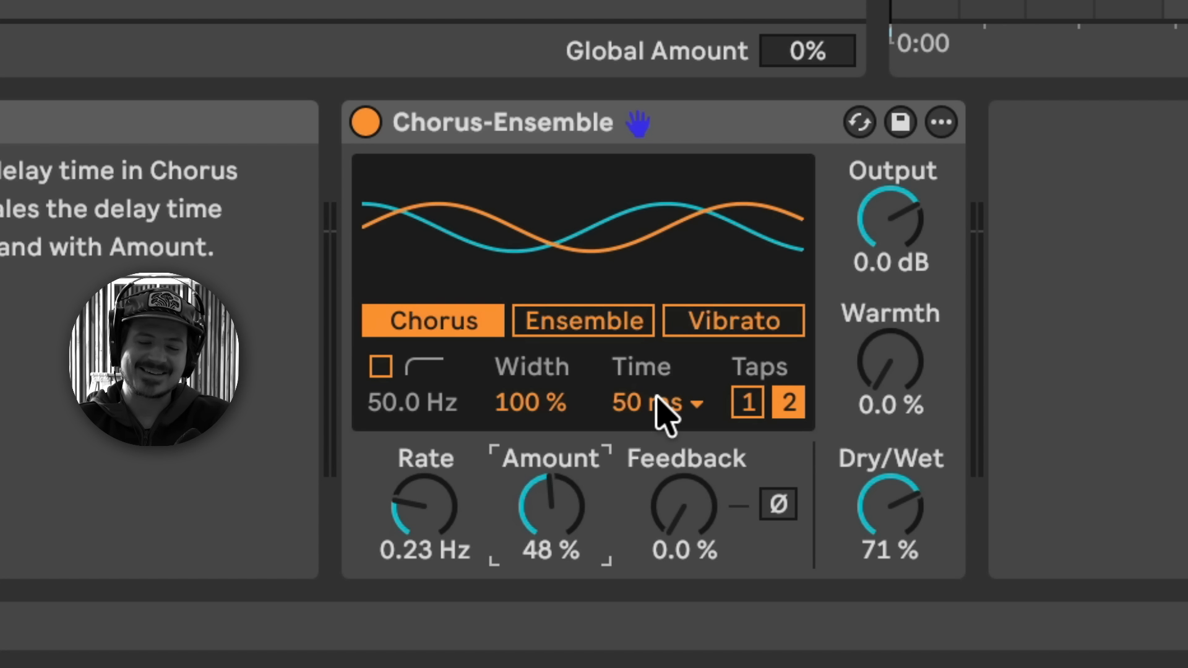
Switch the Chorus-Ensemble between one and two delay taps, ending on one tap
left_click(745, 403)
left_click(789, 405)
left_click(748, 406)
left_click(793, 404)
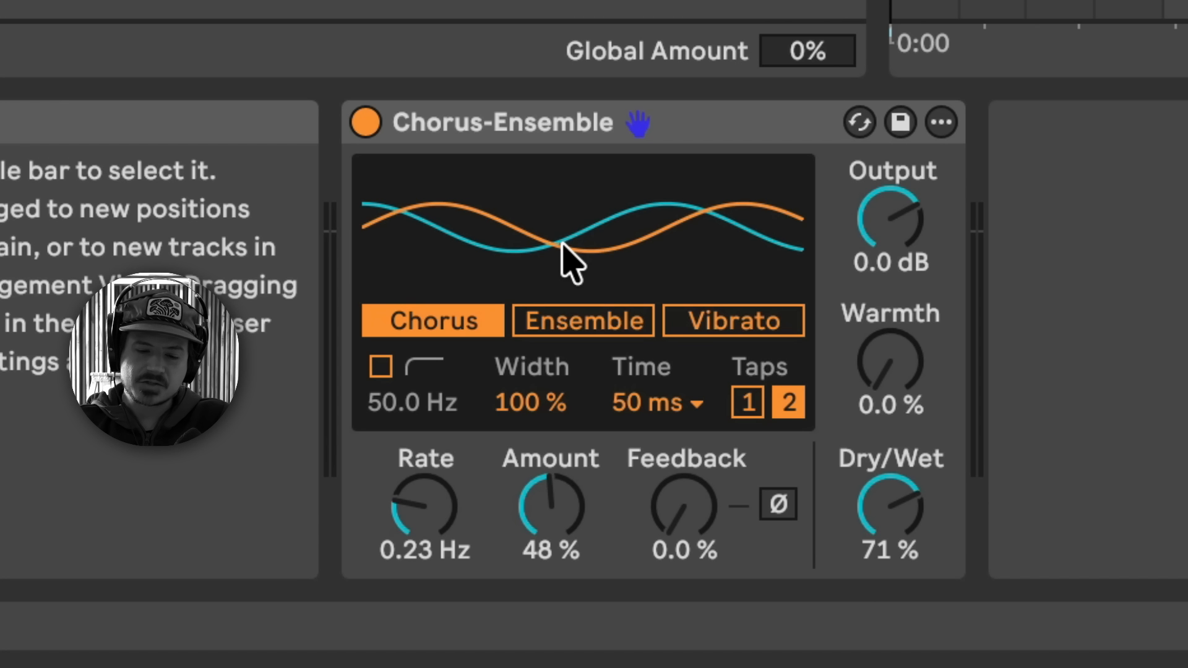
left_click(745, 402)
Set the single-tap chorus's delay Time to 20 ms and its Dry/Wet to 60 %
left_click(646, 402)
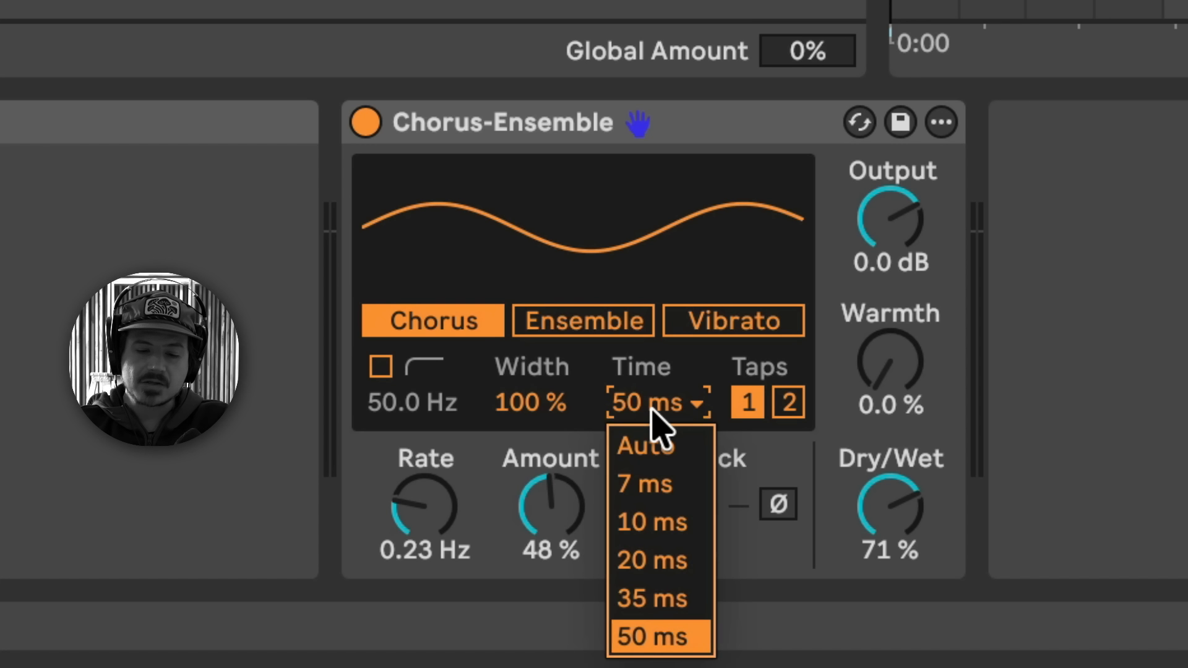
left_click(656, 560)
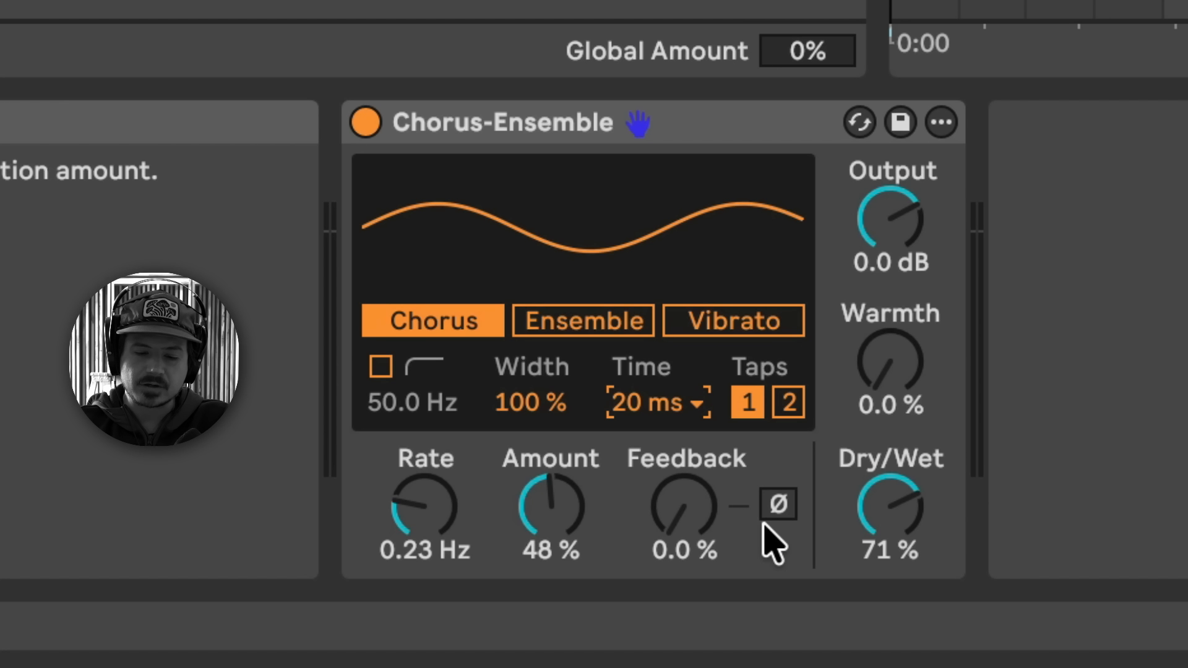
left_click_drag(909, 520, 910, 565)
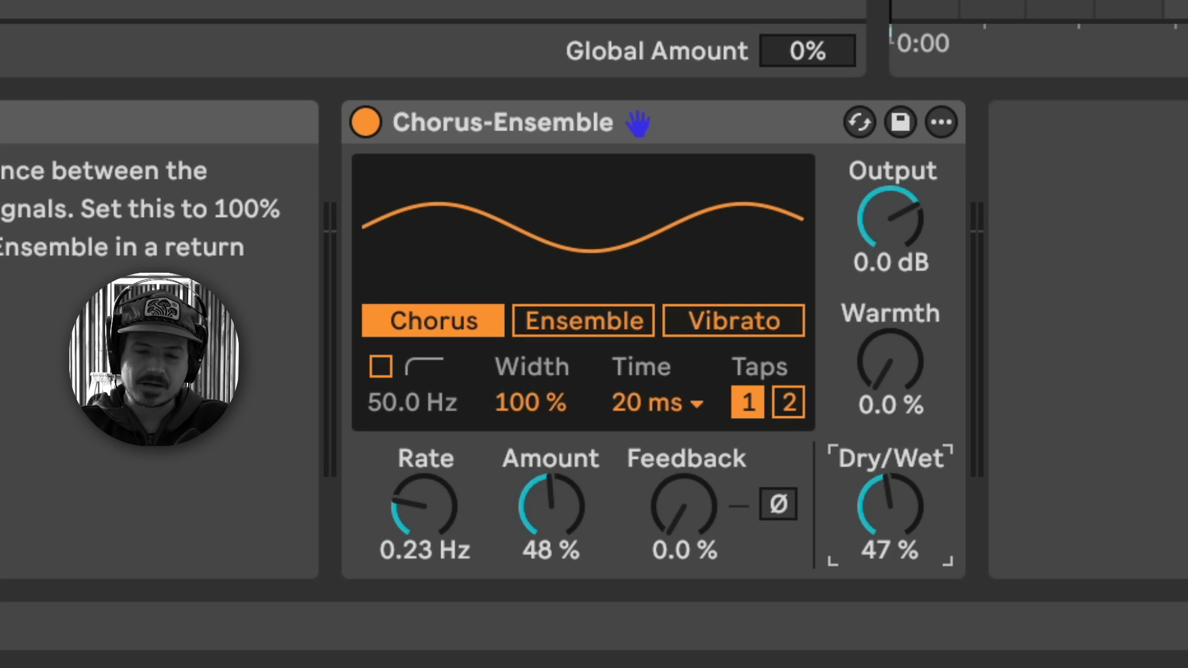
left_click_drag(919, 512, 920, 480)
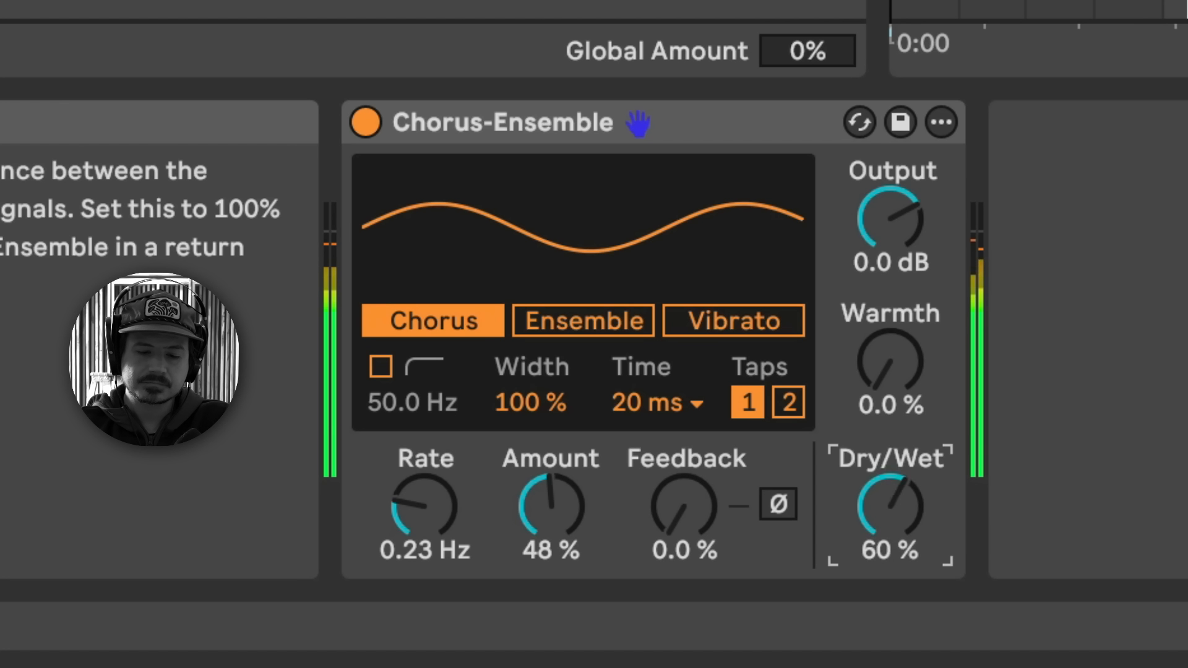
Set the Chorus-Ensemble's Rate to 4.44 Hz, Amount to 29 %, Feedback to 18 %, Dry/Wet to 59 % and Time to 10 ms
left_click_drag(856, 517, 856, 538)
left_click_drag(550, 513, 551, 495)
left_click_drag(406, 520, 406, 473)
left_click_drag(544, 513, 544, 569)
left_click_drag(424, 513, 451, 508)
mouse_move(551, 513)
left_mouse_down()
mouse_move(550, 526)
mouse_move(550, 510)
left_mouse_up()
mouse_move(680, 523)
left_mouse_down()
mouse_move(680, 483)
mouse_move(681, 512)
left_mouse_up()
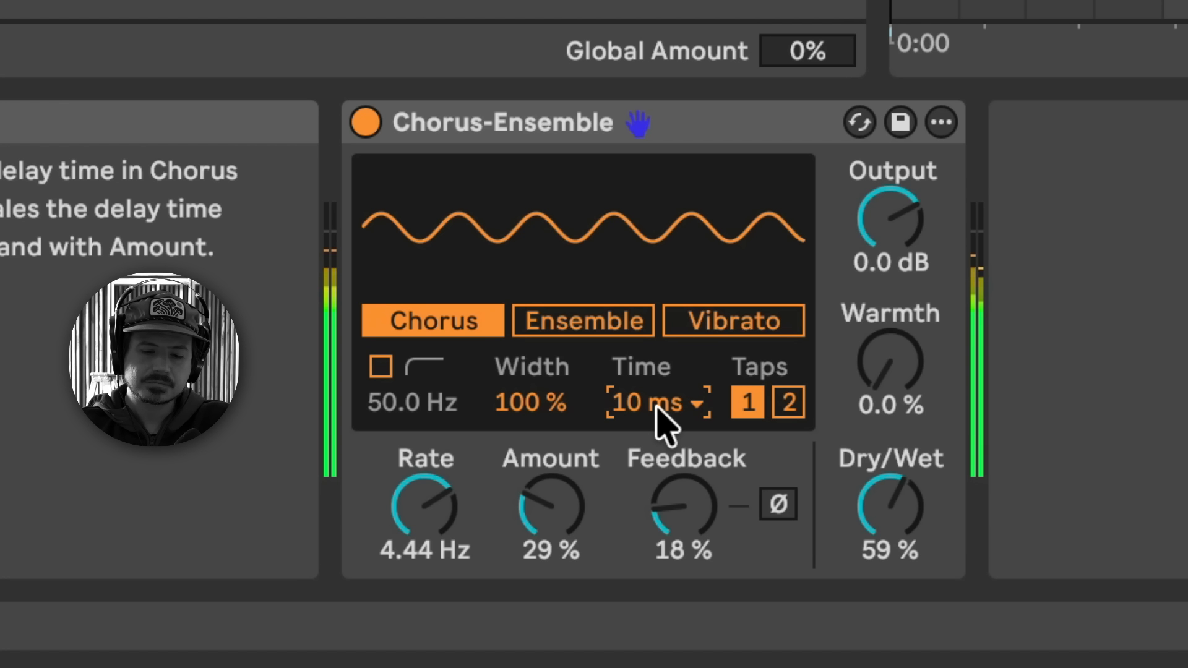
Switch the single-tap chorus's delay Time to Auto
left_click(657, 403)
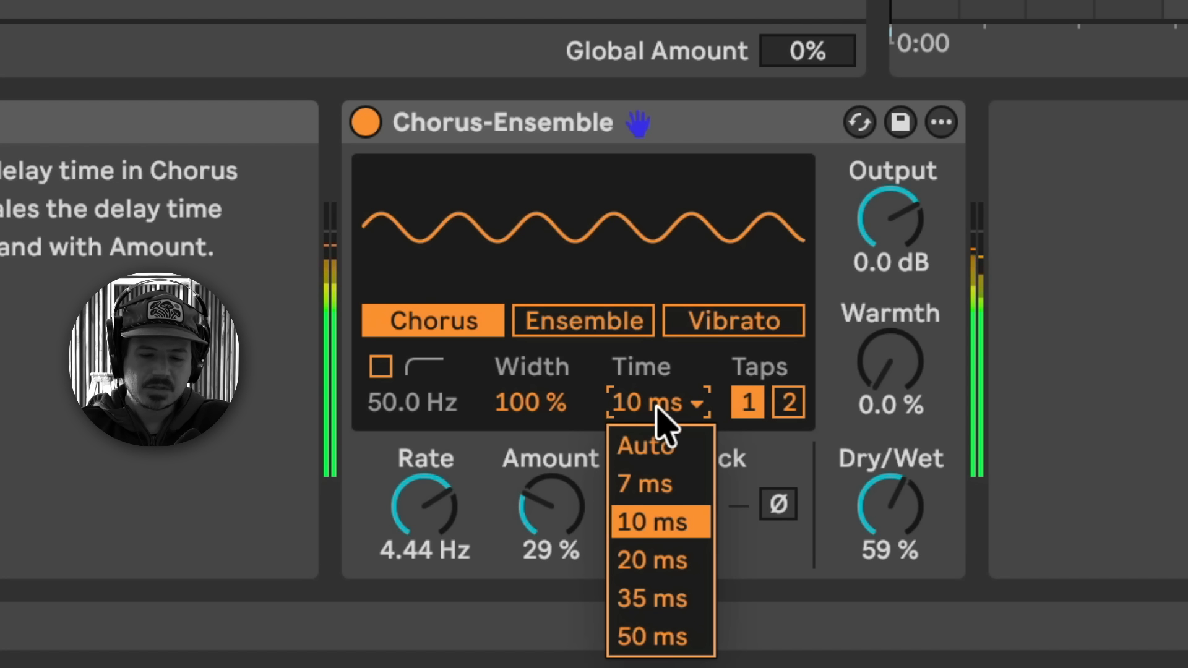
left_click(656, 449)
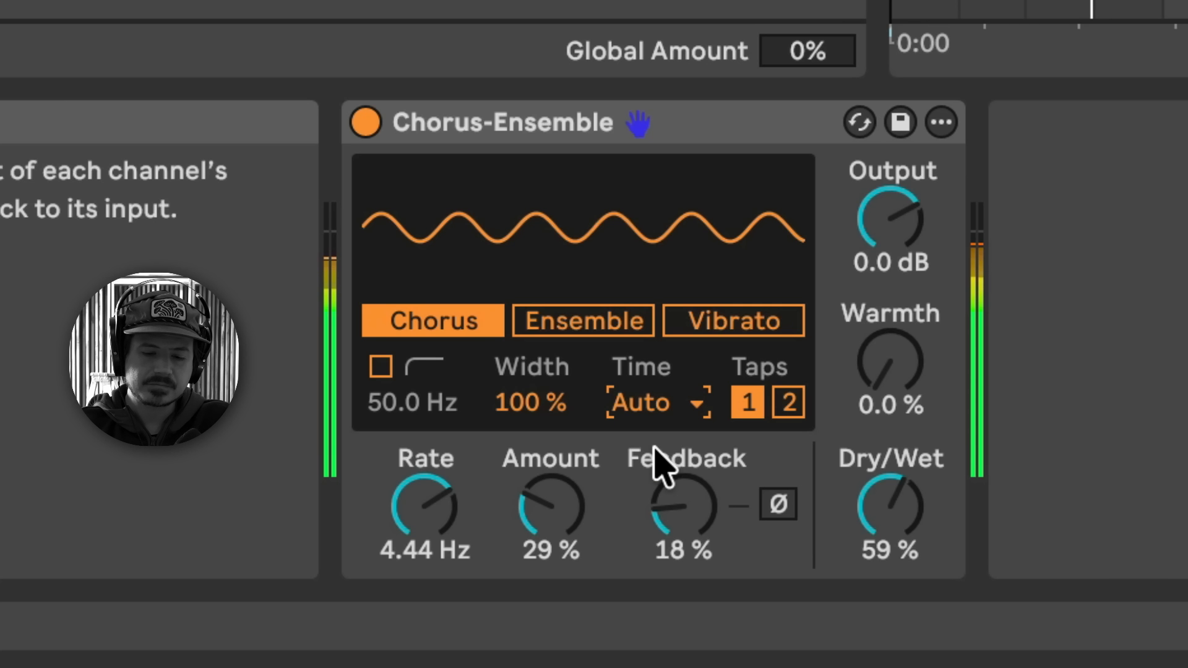
left_click(653, 409)
left_click(681, 523)
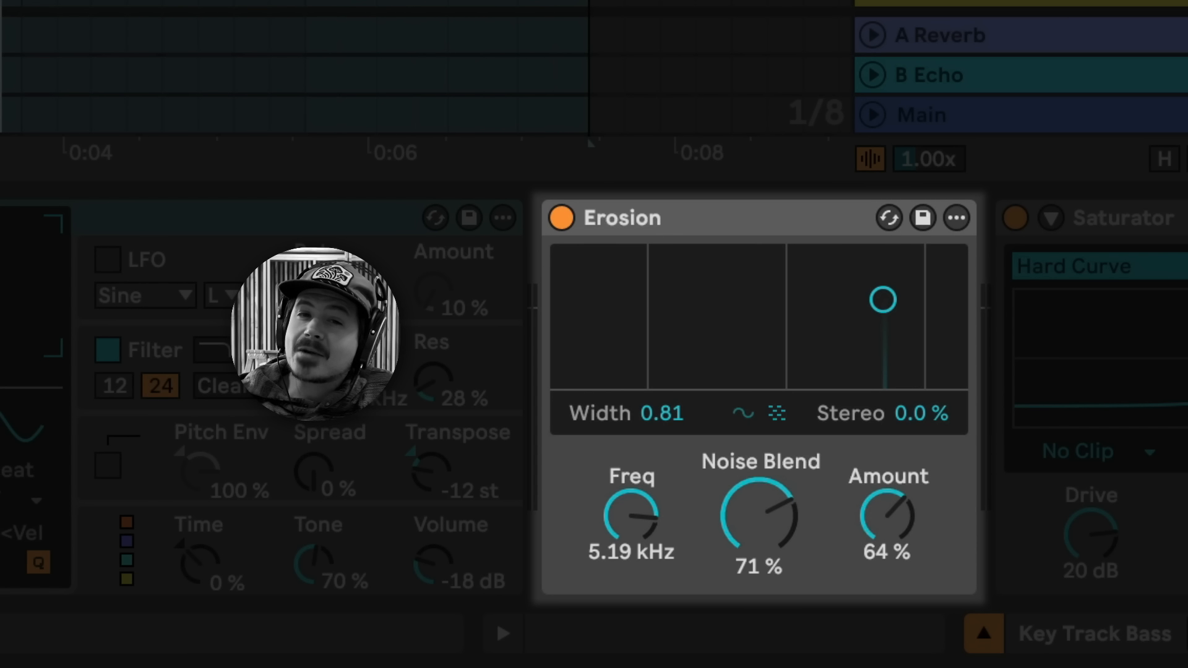
Bypass Erosion on the Key Track Bass track, and play the four-bar loop with all tracks
key("0")
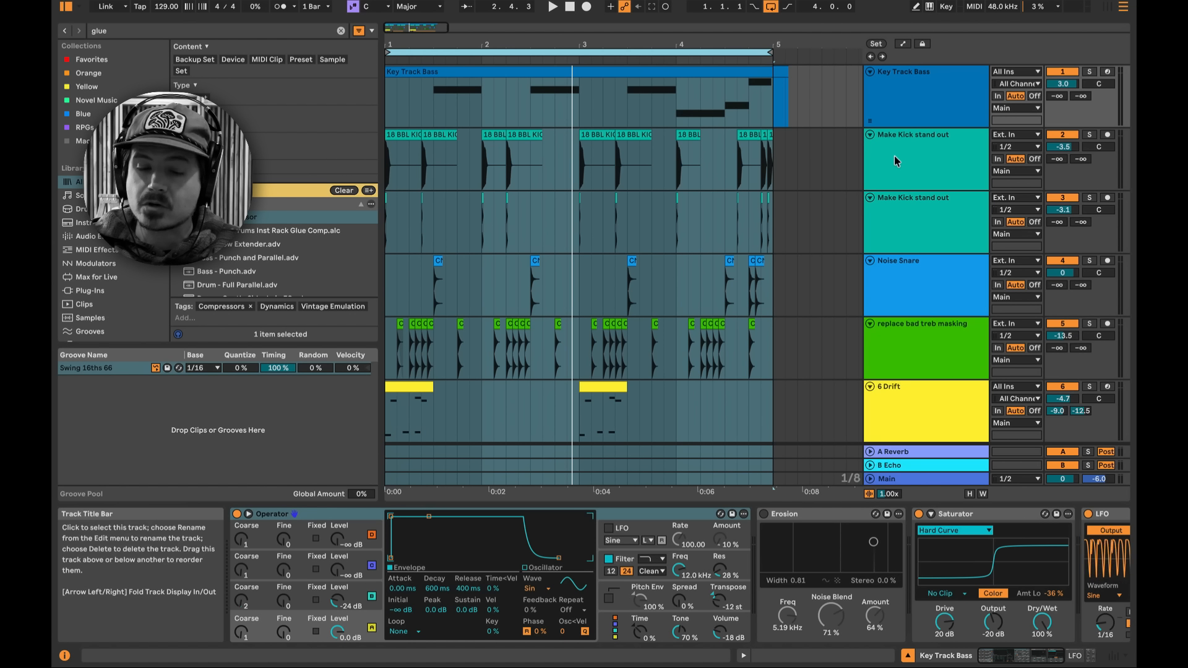
key("space")
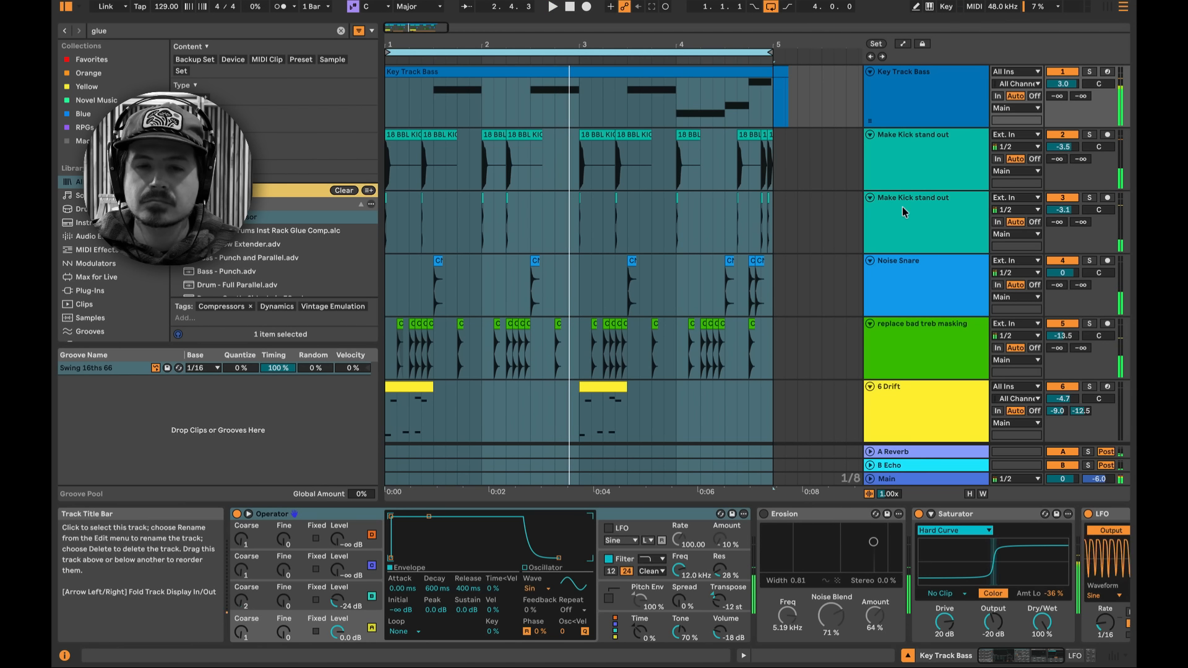
key("space")
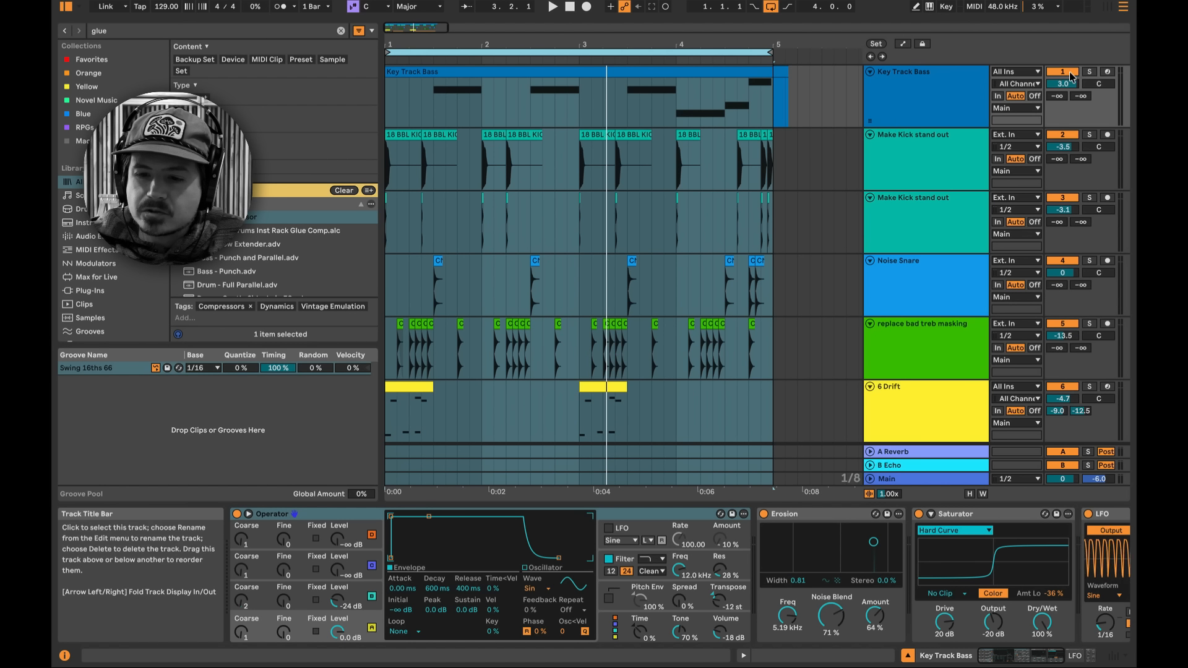
Solo the Key Track Bass track, and review its device chain from Operator to Utility
left_click(1088, 71)
scroll(591, 549, "right", 4)
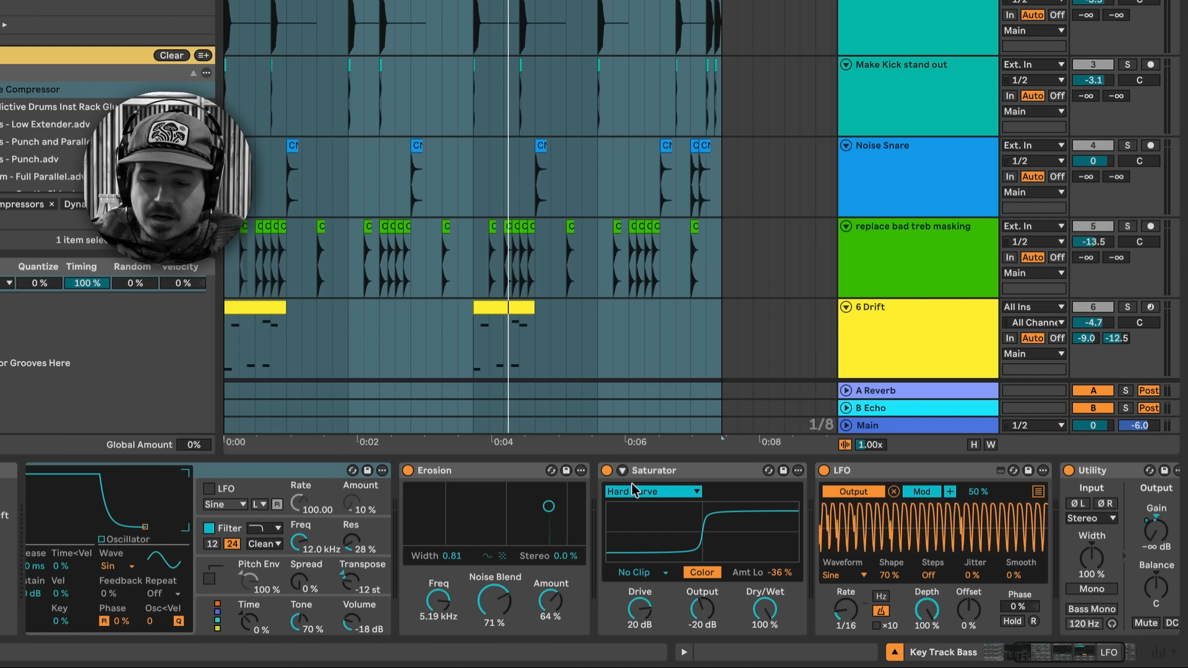
scroll(346, 532, "left", 5)
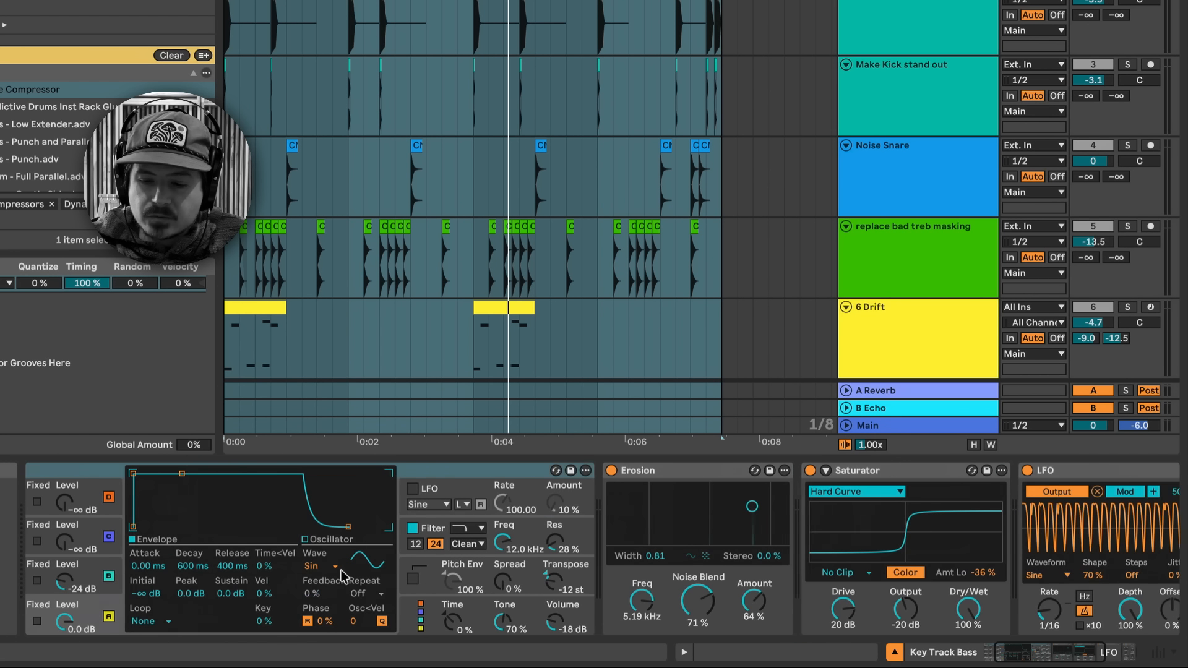
scroll(349, 572, "right", 7)
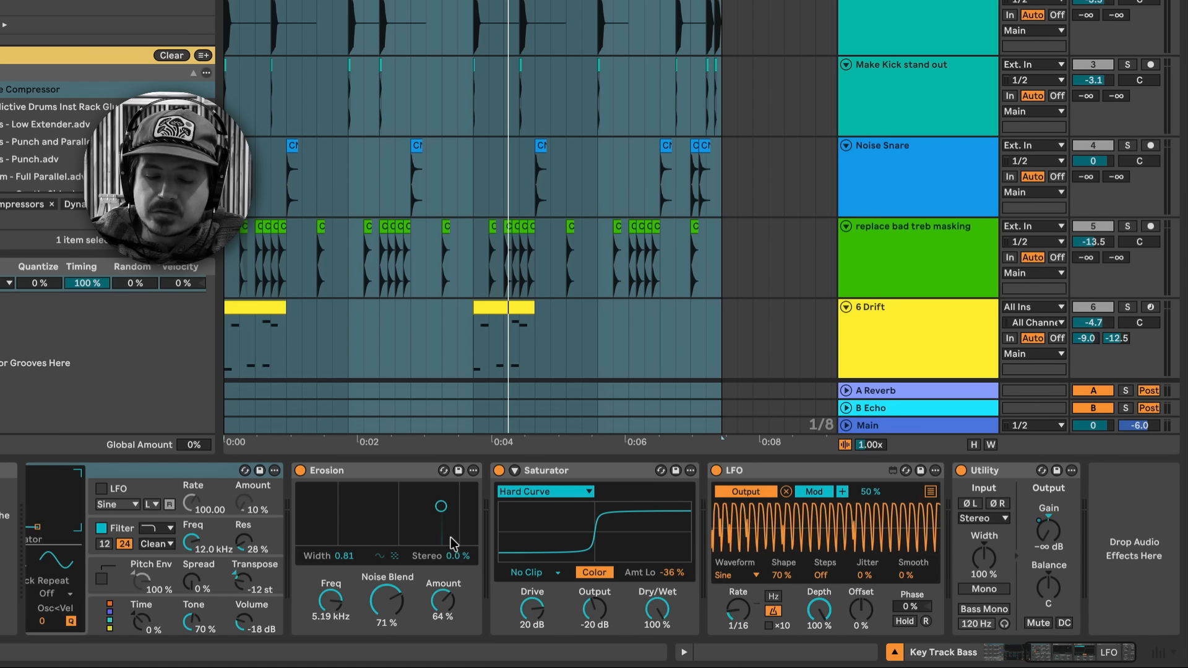
Play the soloed bass with Erosion bypassed, and turn Erosion back on
left_click(301, 473)
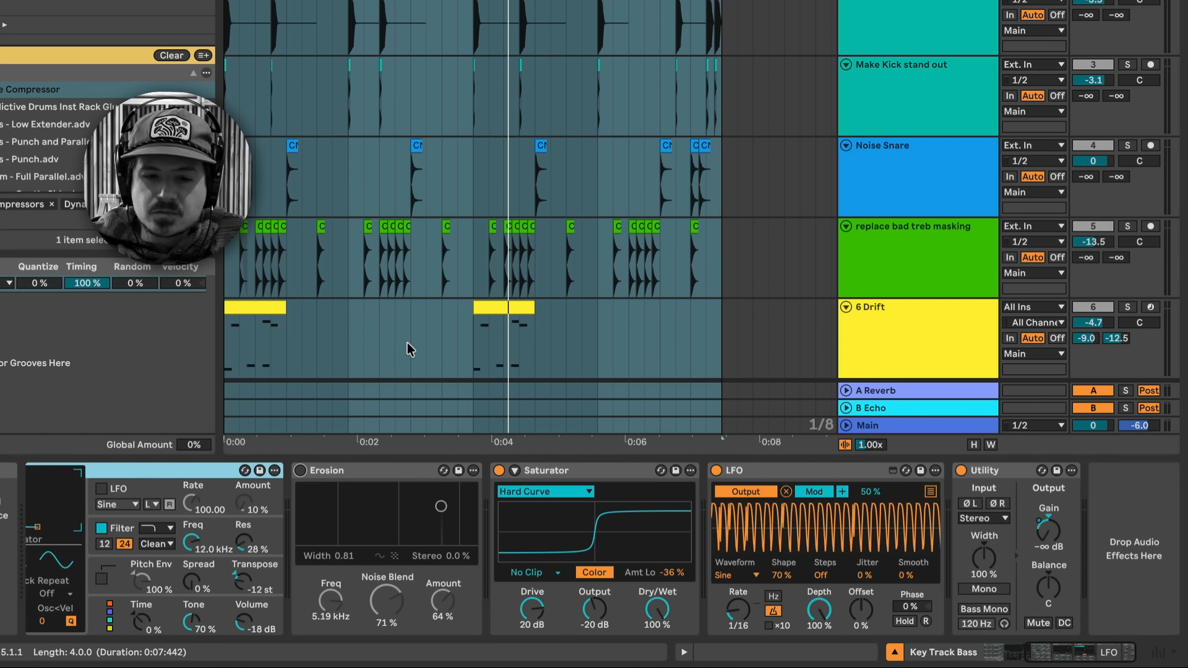
key("space")
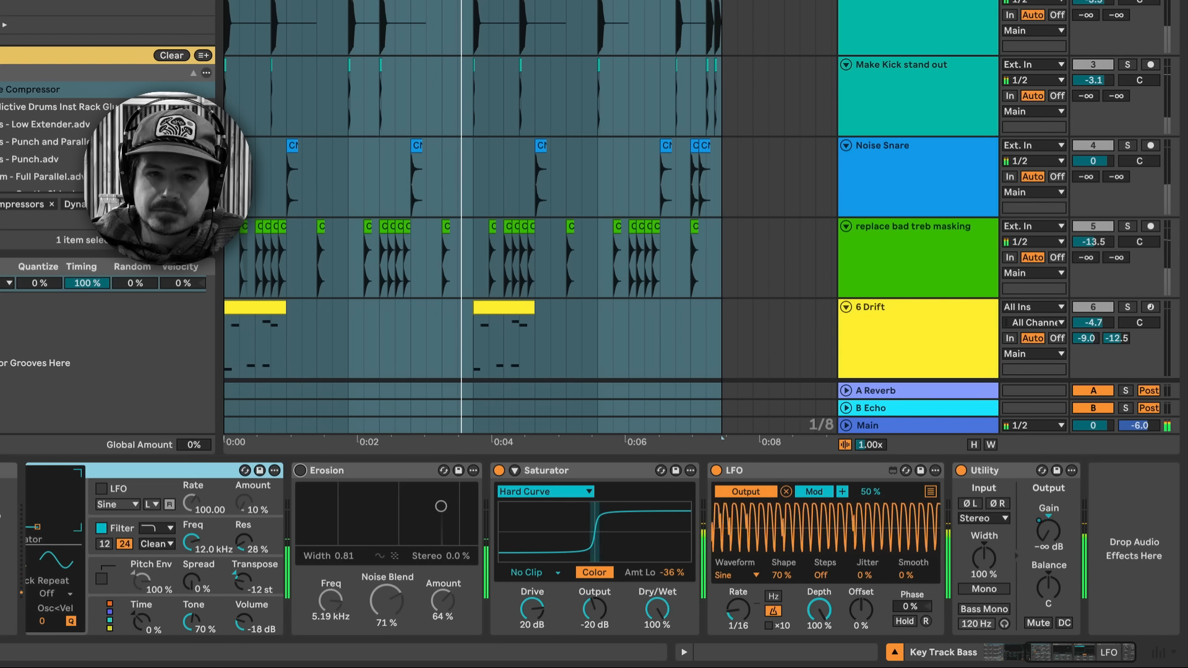
left_click(300, 471)
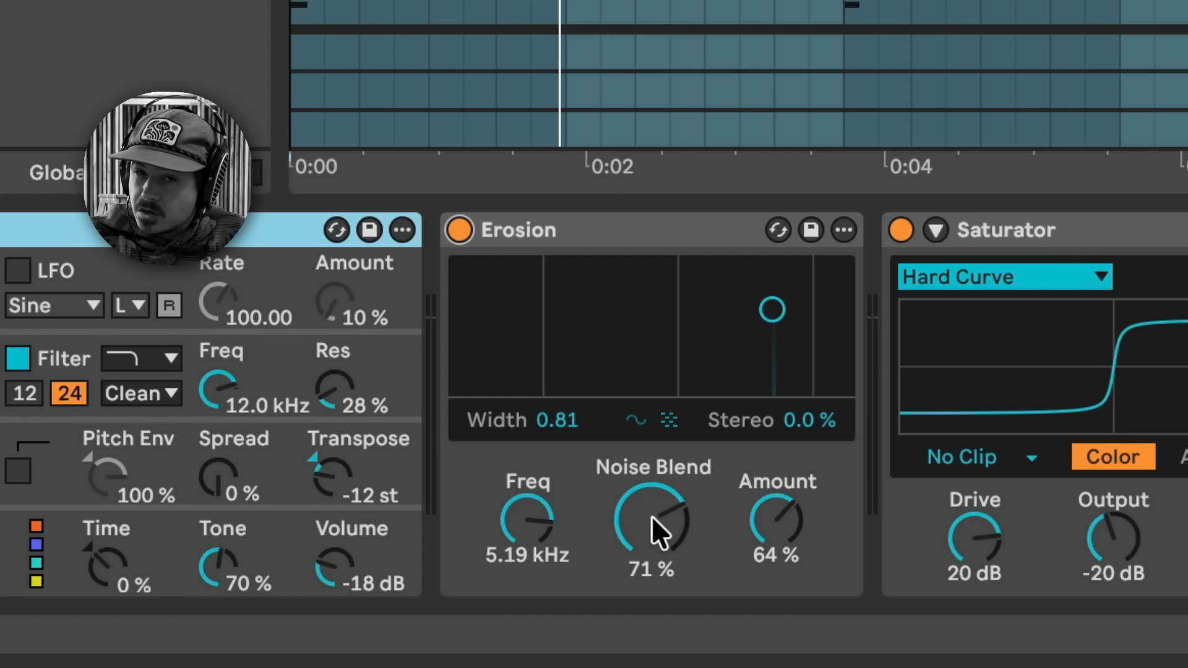
Try different Noise Blend amounts on Erosion and play the bass, ending at 62 %
left_click_drag(651, 516, 651, 525)
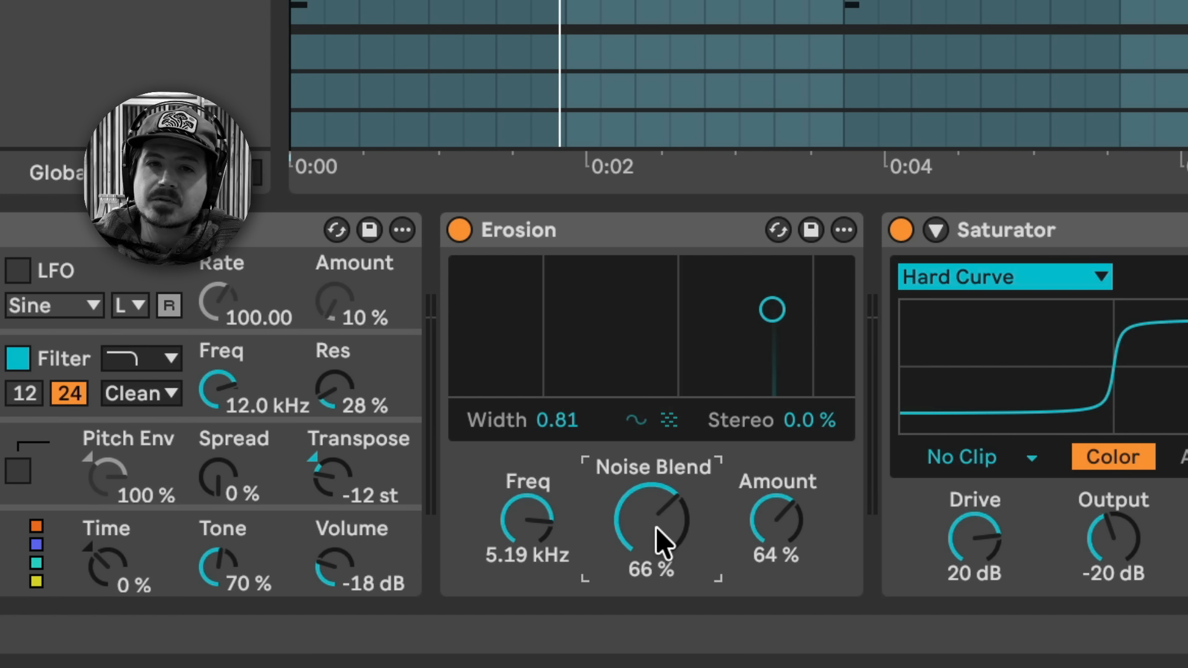
mouse_move(655, 525)
left_mouse_down()
mouse_move(655, 543)
mouse_move(655, 509)
left_mouse_up()
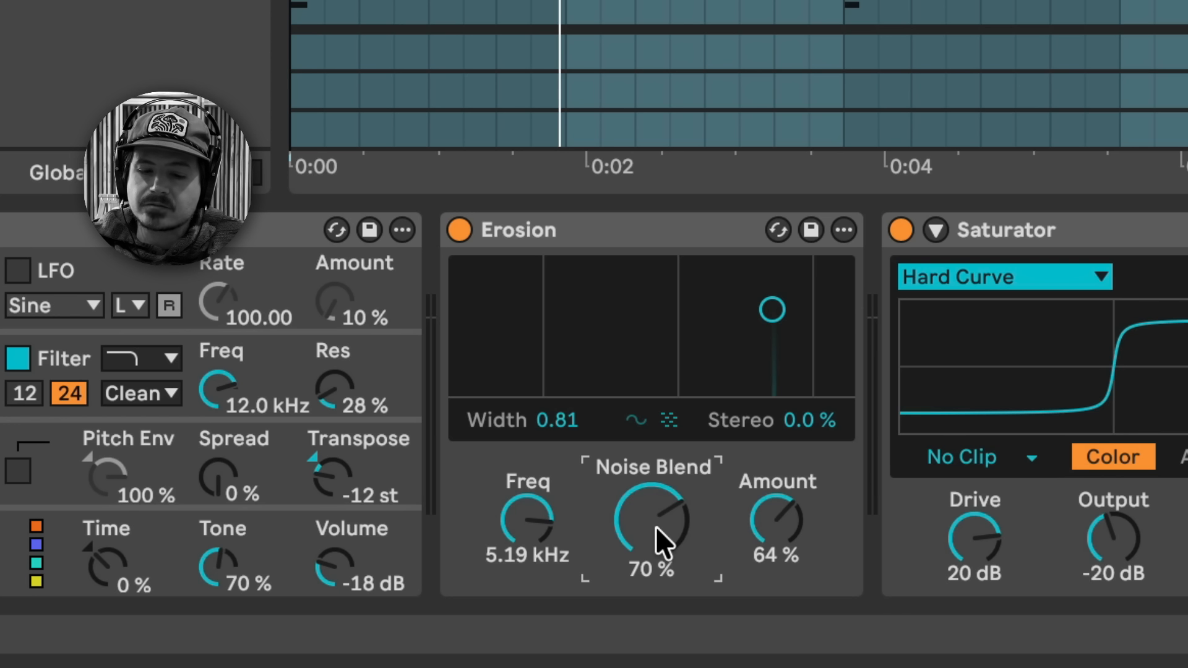
mouse_move(651, 519)
left_mouse_down()
mouse_move(651, 593)
mouse_move(652, 510)
left_mouse_up()
key("space")
key("space")
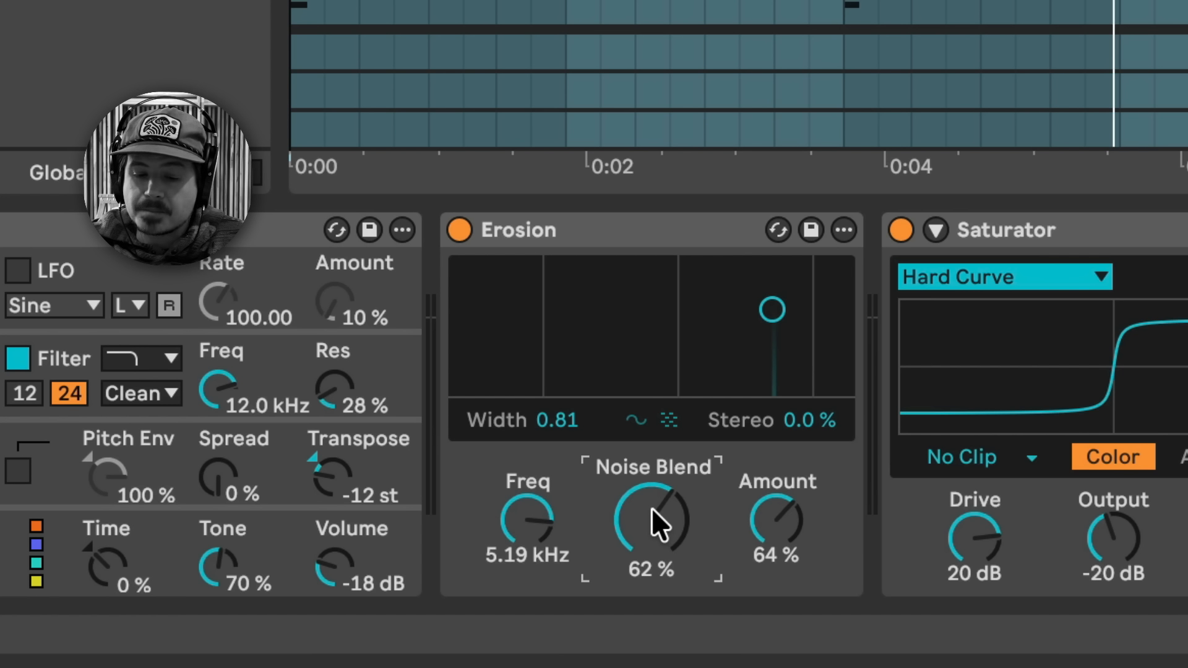
Select the second half of bar 1, and play it with Erosion's Noise Blend at 100 %
left_click(428, 12)
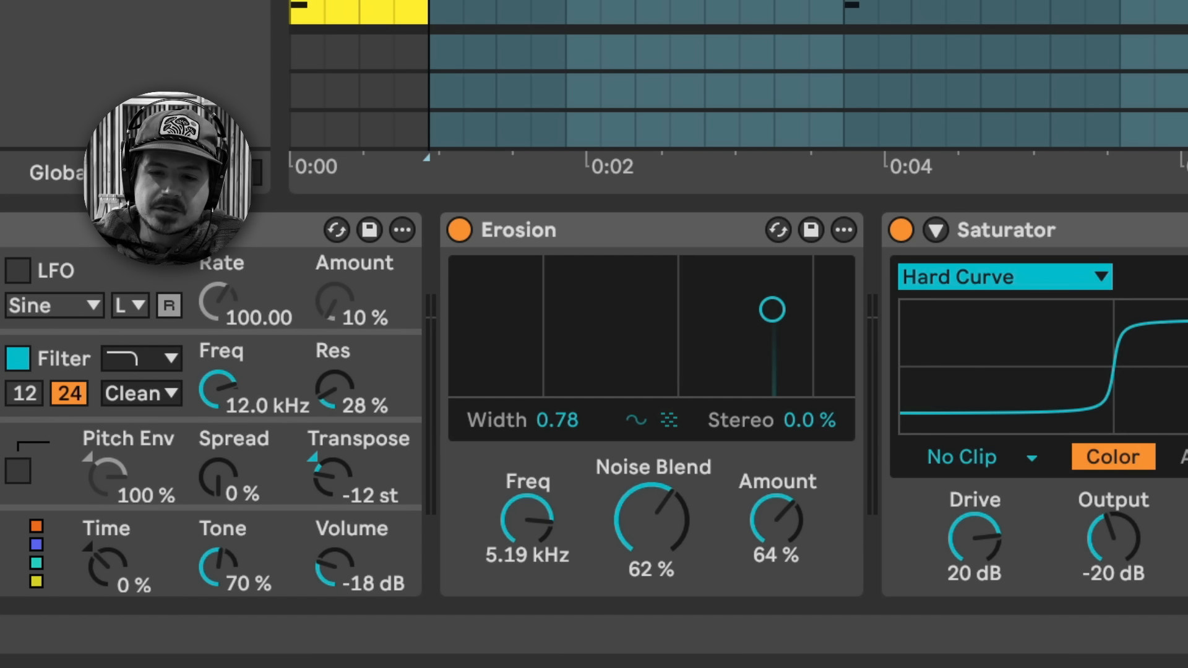
left_click_drag(1184, 3, 566, 3)
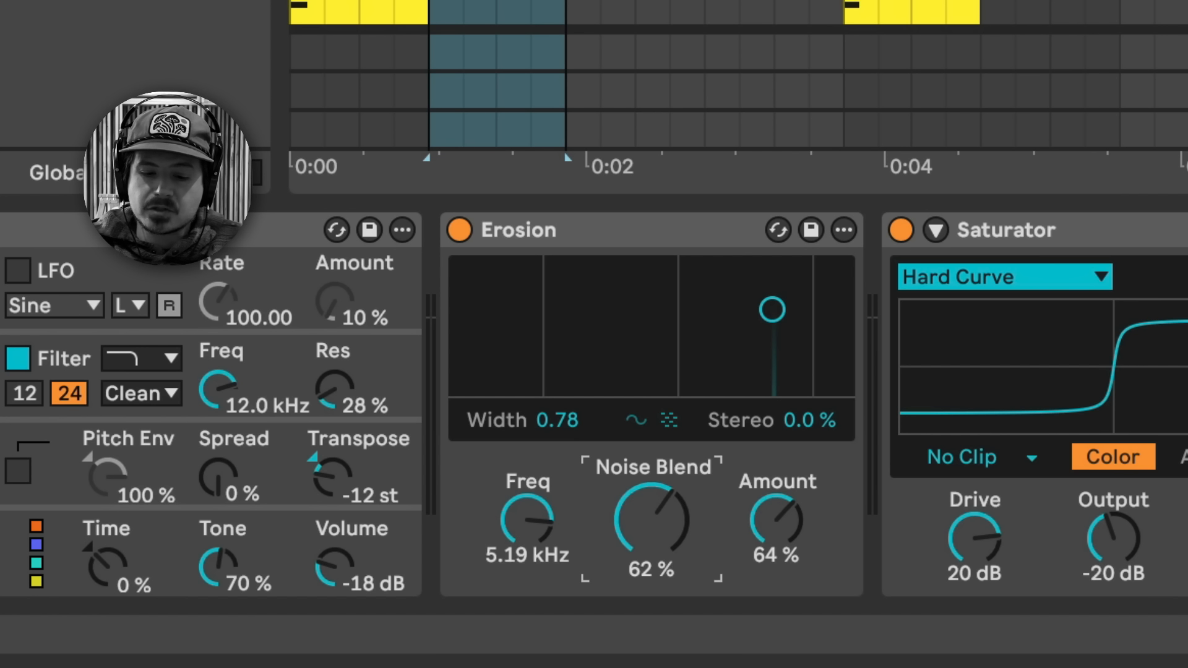
left_click_drag(657, 551, 657, 495)
key("space")
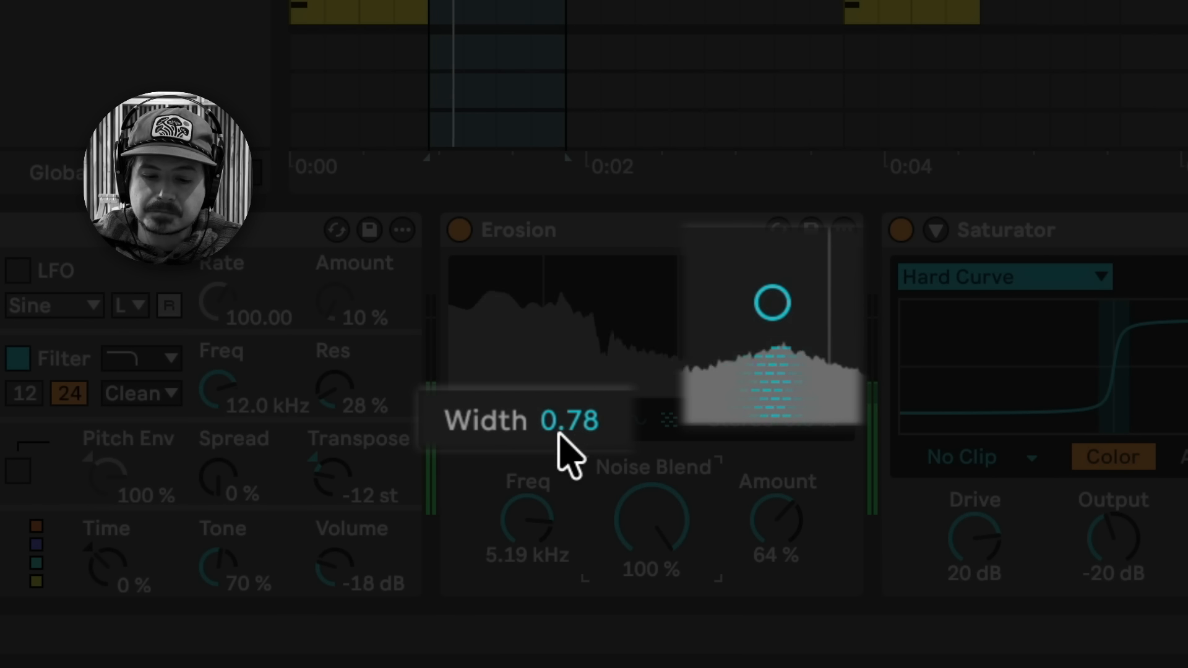
Reduce Erosion's Width to 0.29, and raise its Stereo amount for playback
left_click_drag(560, 434, 560, 462)
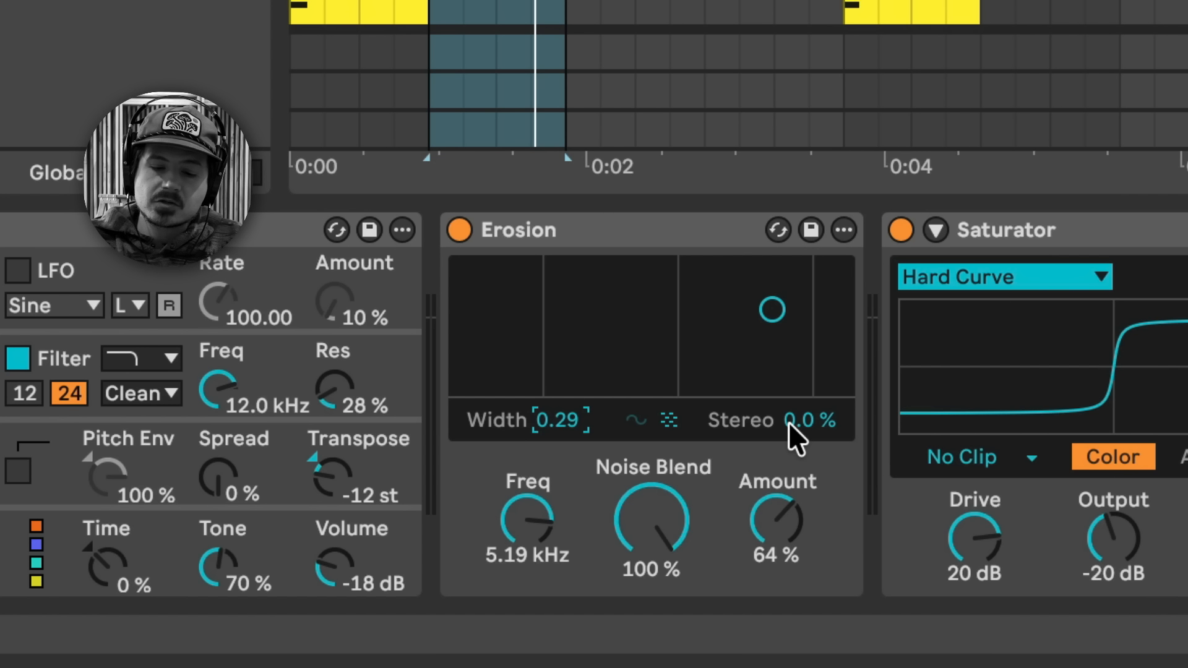
mouse_move(788, 422)
left_mouse_down()
mouse_move(788, 358)
mouse_move(788, 423)
mouse_move(788, 358)
mouse_move(788, 413)
left_mouse_up()
key("space")
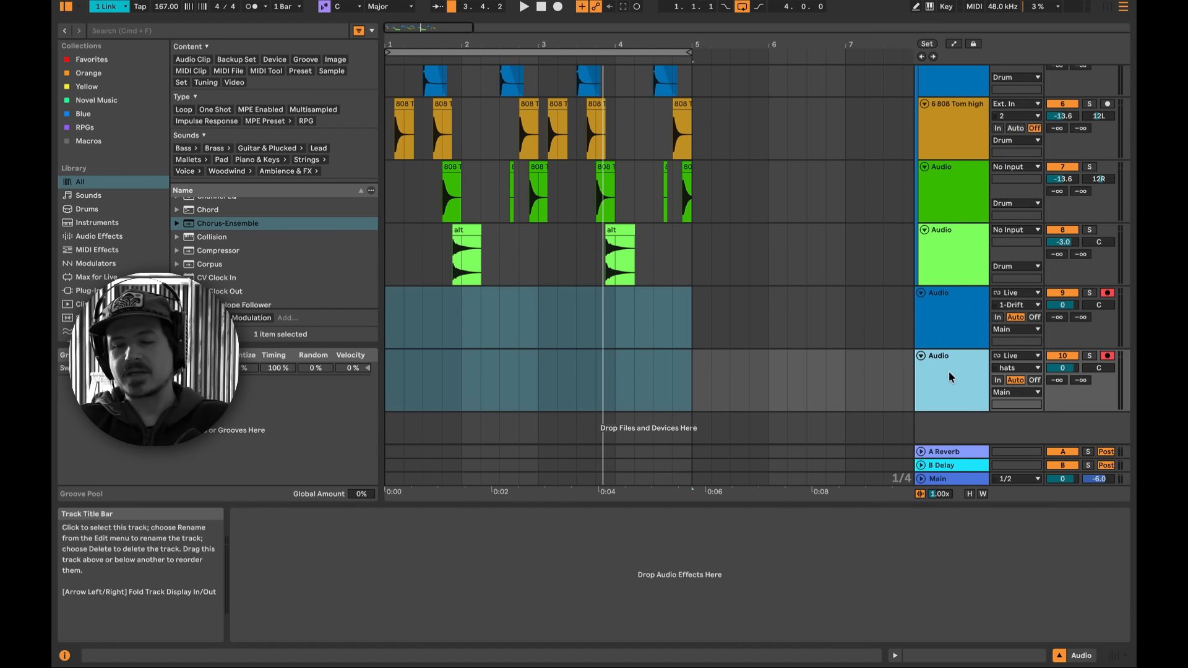
Add an audio track below the hats track, feed it from Move's 2-MIDI channel over Link, and set its monitoring to In
right_click(948, 371)
left_click(1004, 117)
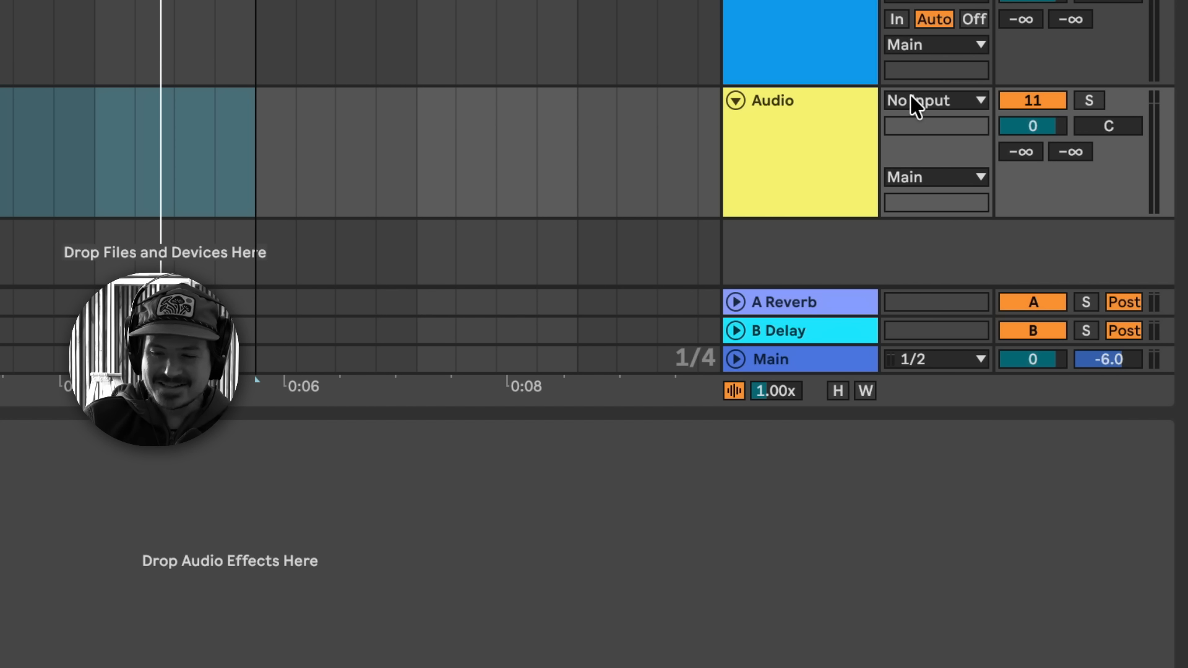
left_click(915, 105)
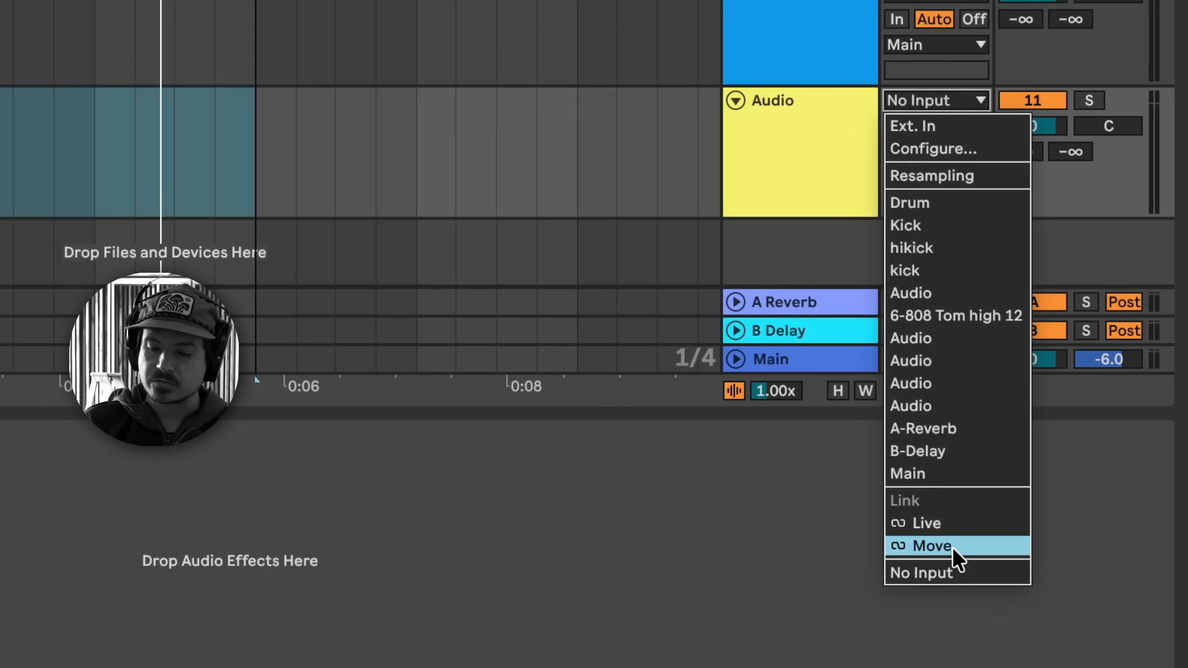
left_click(952, 553)
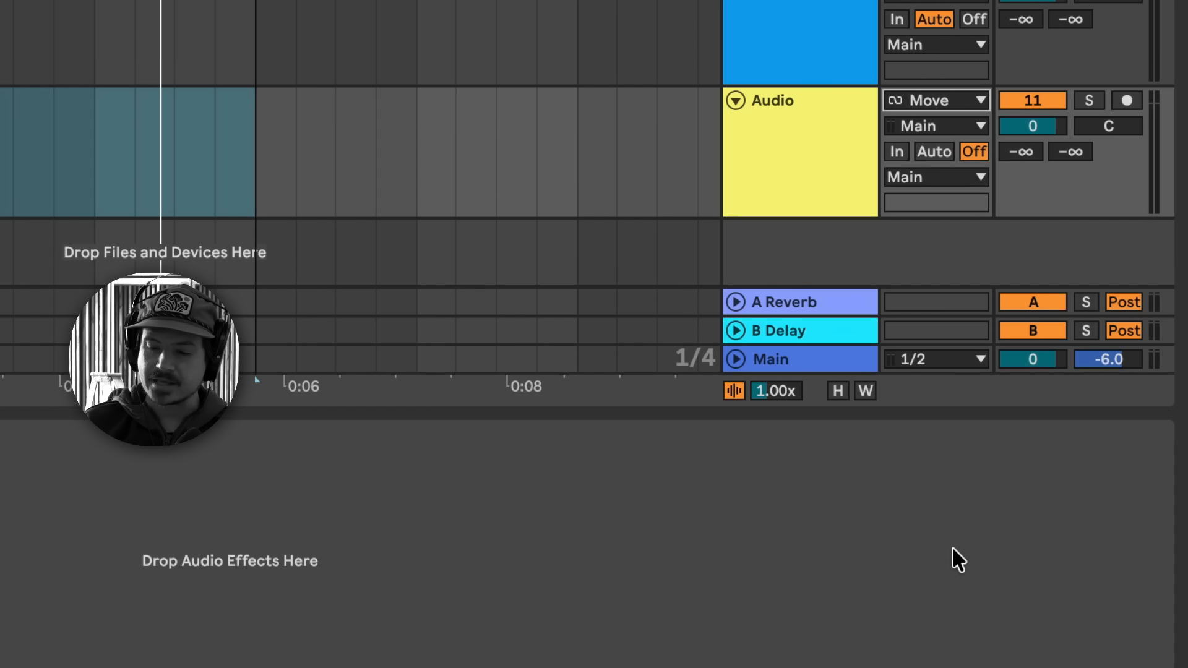
left_click(931, 173)
left_click(928, 128)
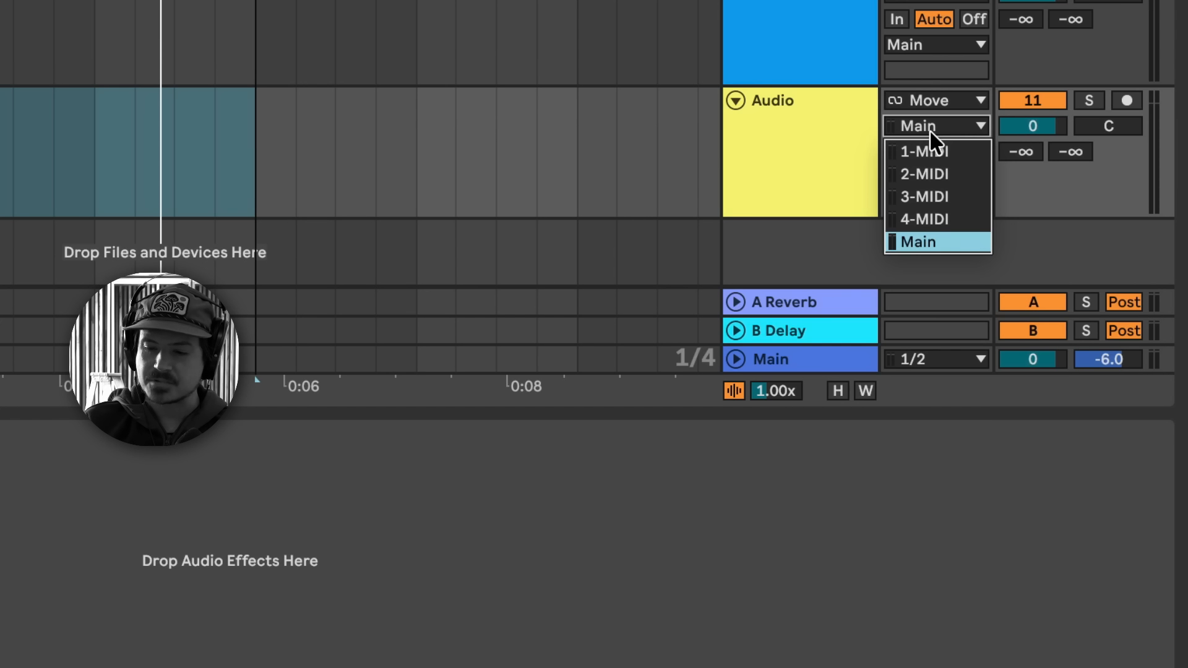
left_click(933, 172)
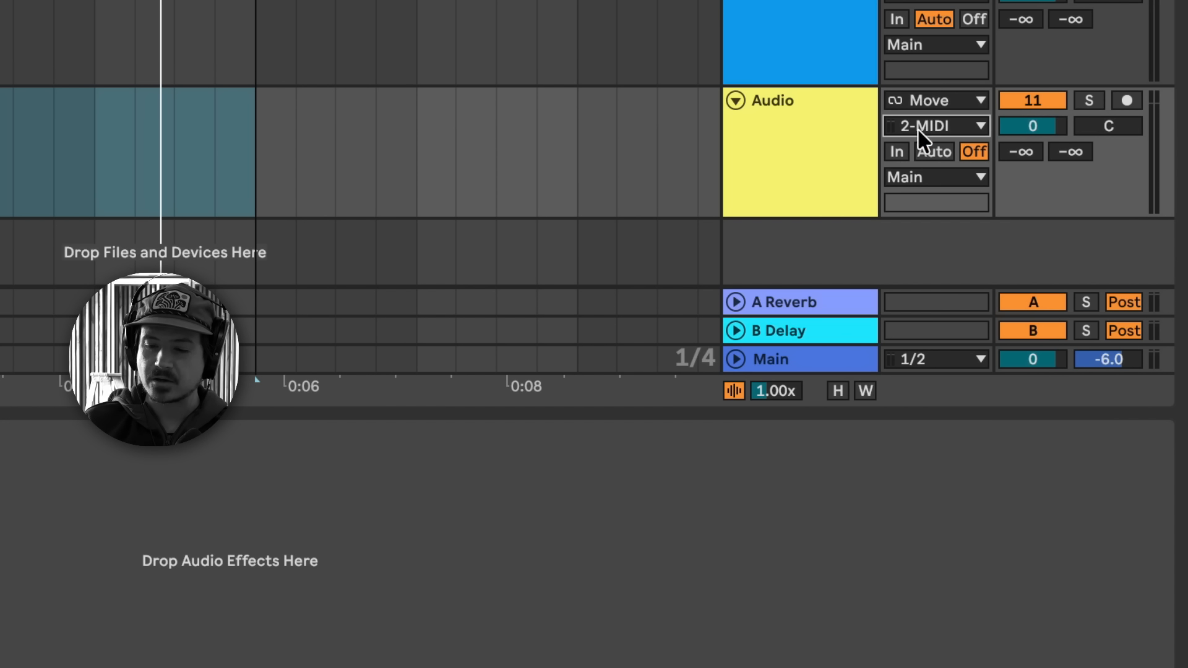
left_click(894, 151)
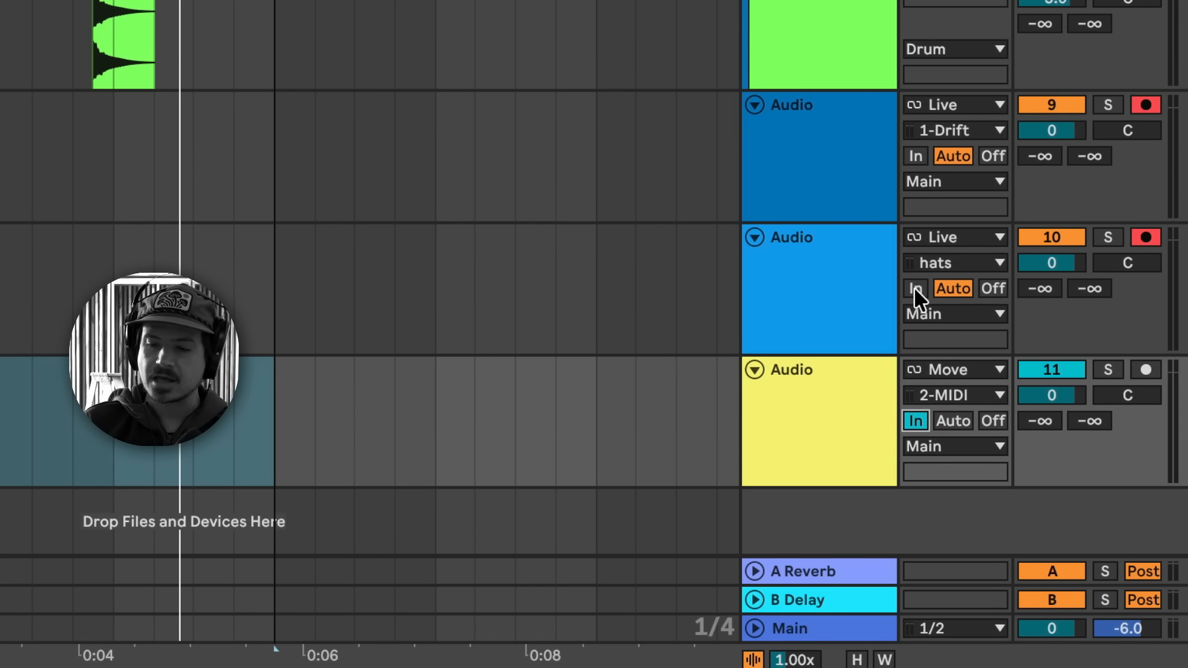
Set monitoring to In on the two Live-fed audio tracks, 1-Drift and hats, and disarm both
left_click(915, 288)
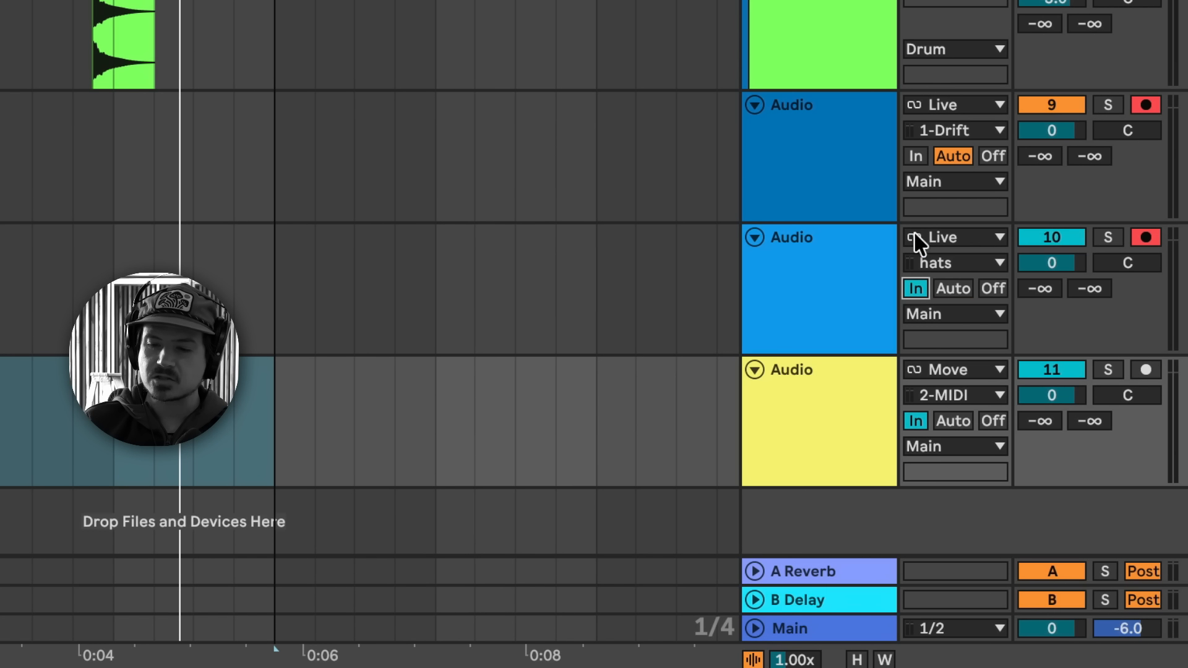
left_click(914, 156)
left_click(1146, 105)
left_click(1146, 238)
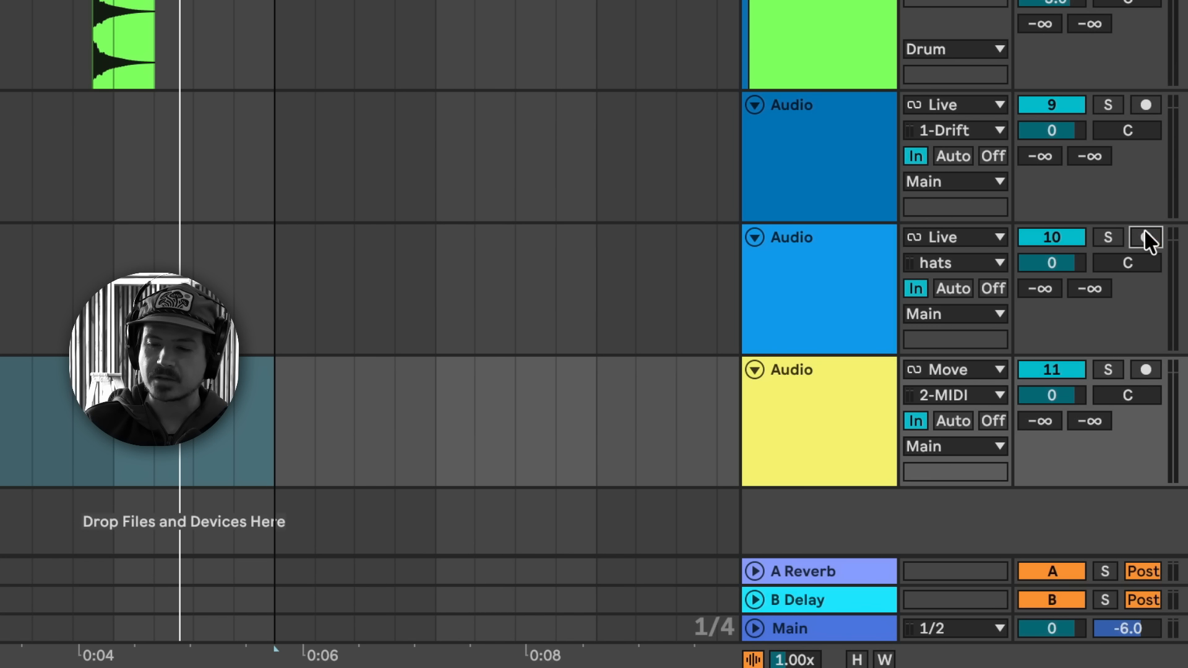
Play the arrangement together with the audio streamed from Live and Move, and return to the start of bar 1
left_click(239, 395)
left_click(239, 316)
key("space")
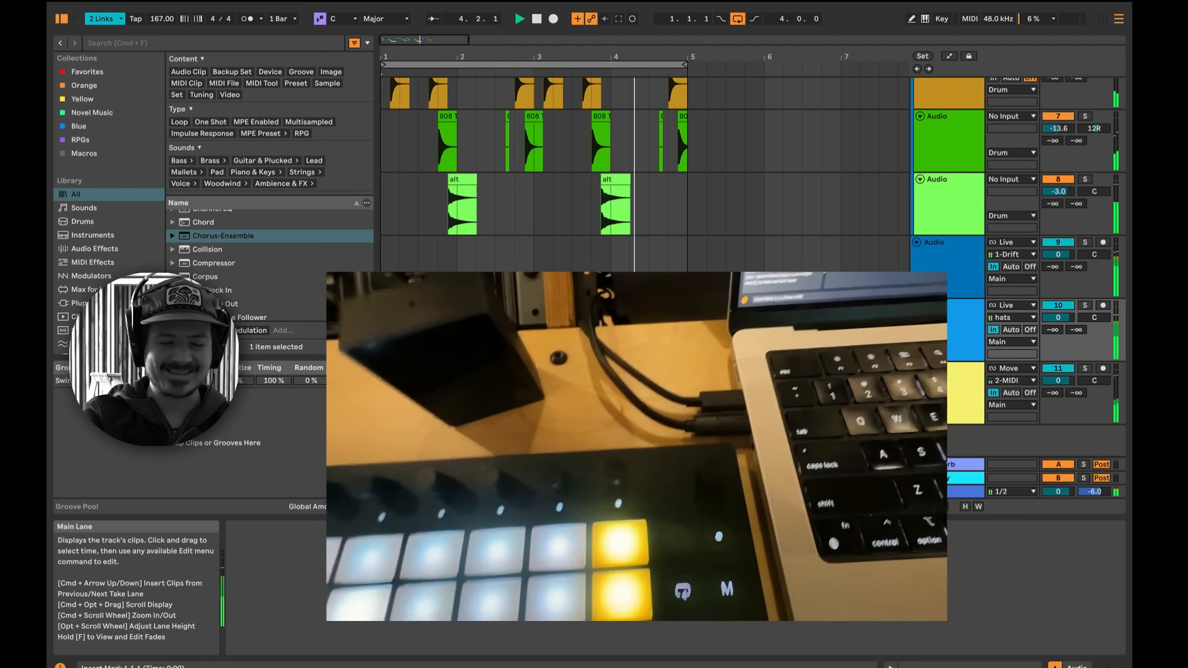
key("space")
left_click(396, 325)
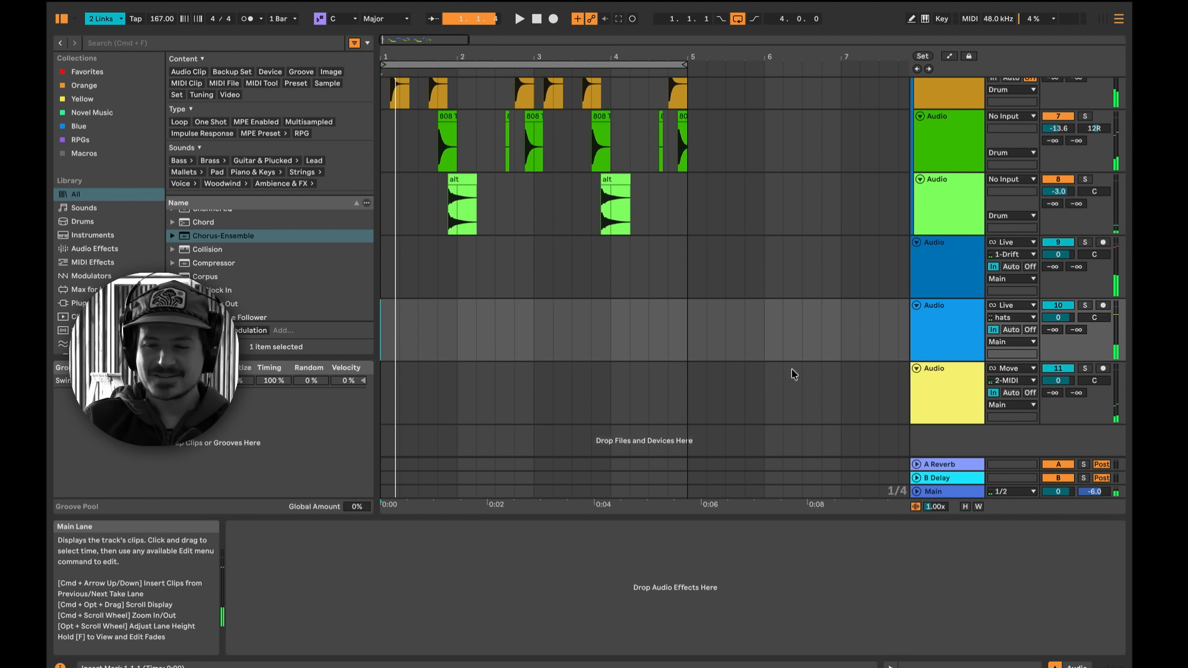
Add another audio track receiving Move's 3-MIDI channel with monitoring set to In, and play the arrangement
key("super+t")
left_click(1002, 369)
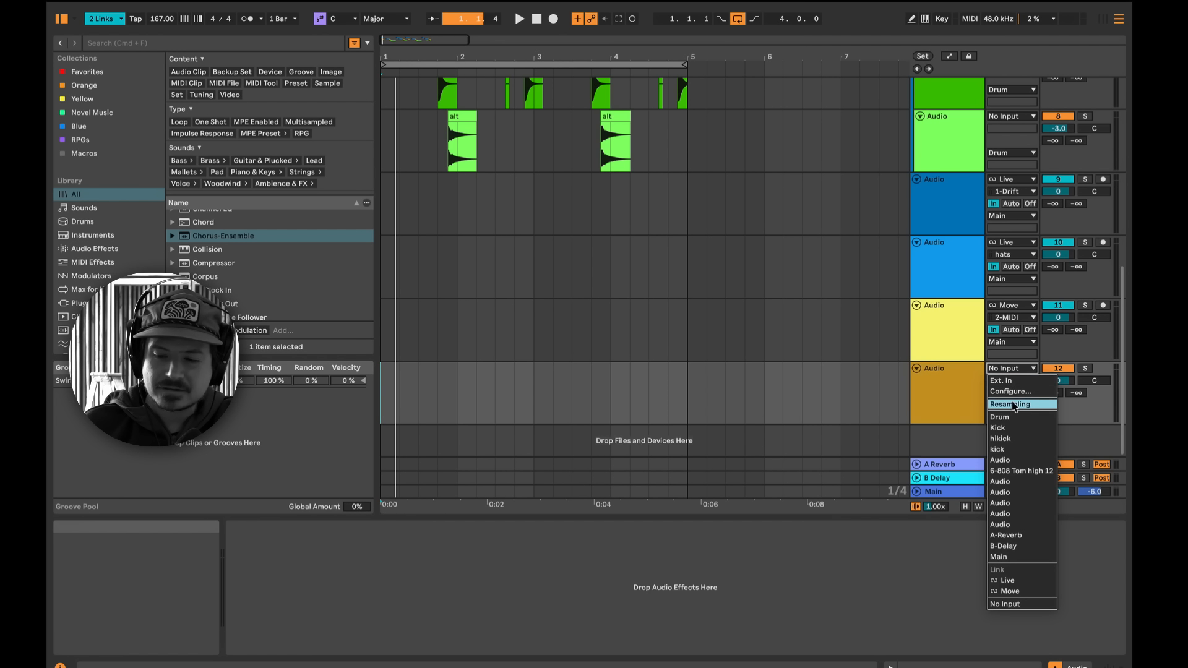
left_click(1019, 592)
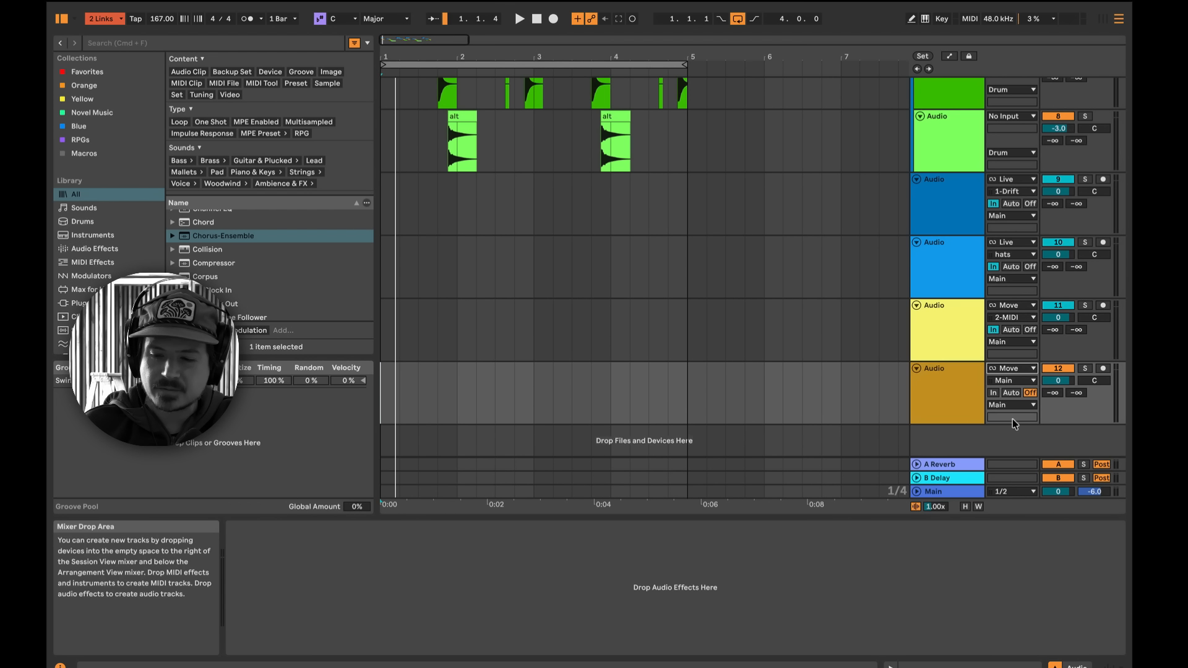
left_click(1007, 380)
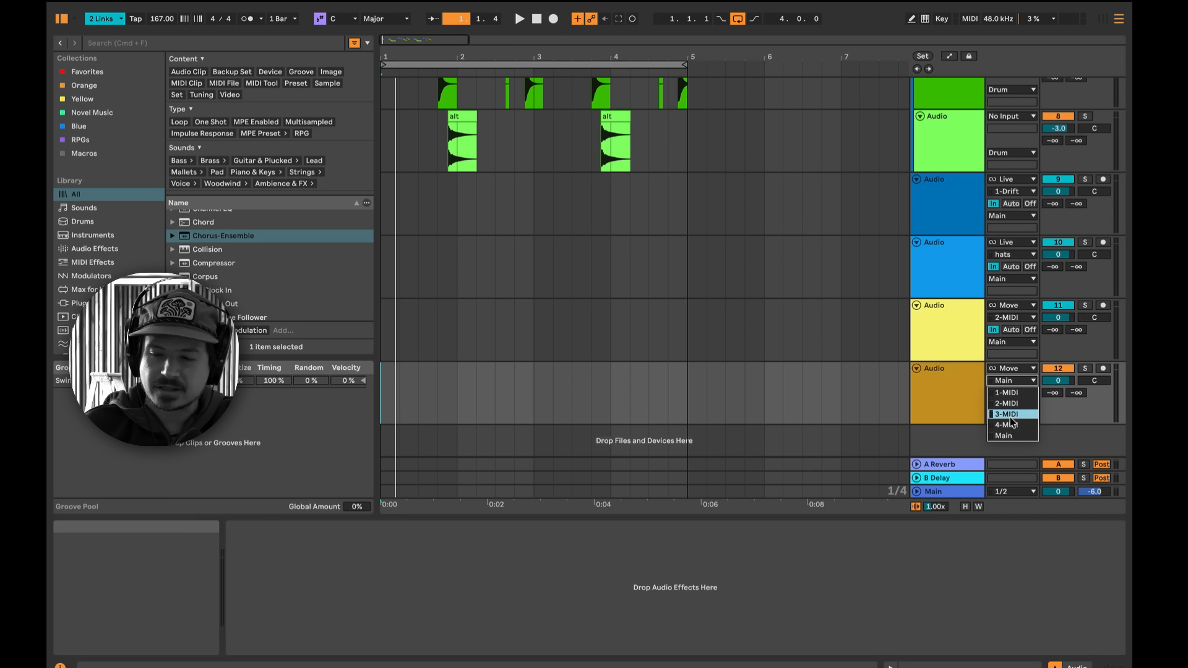
left_click(1007, 414)
left_click(992, 393)
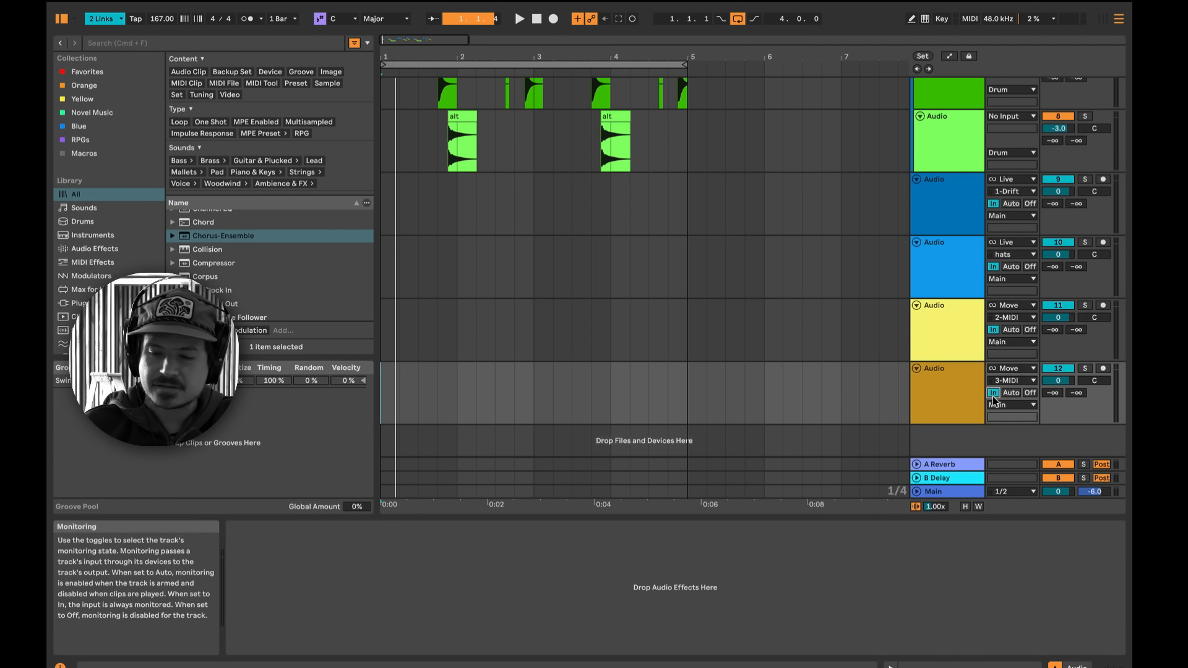
key("space")
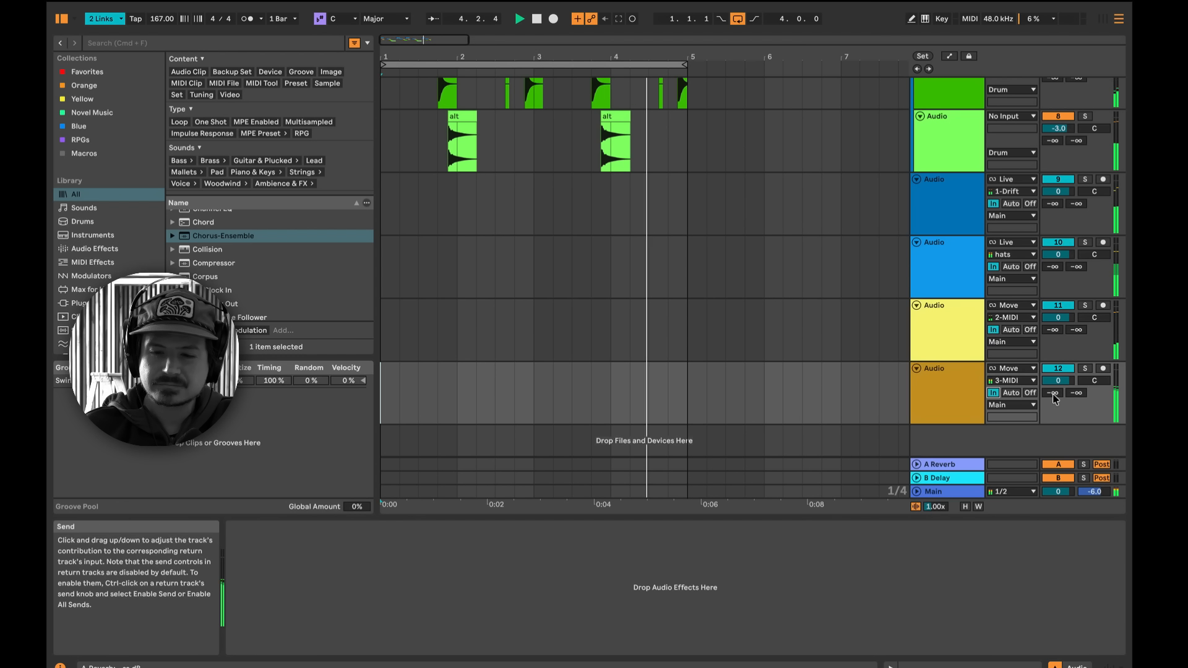
key("space")
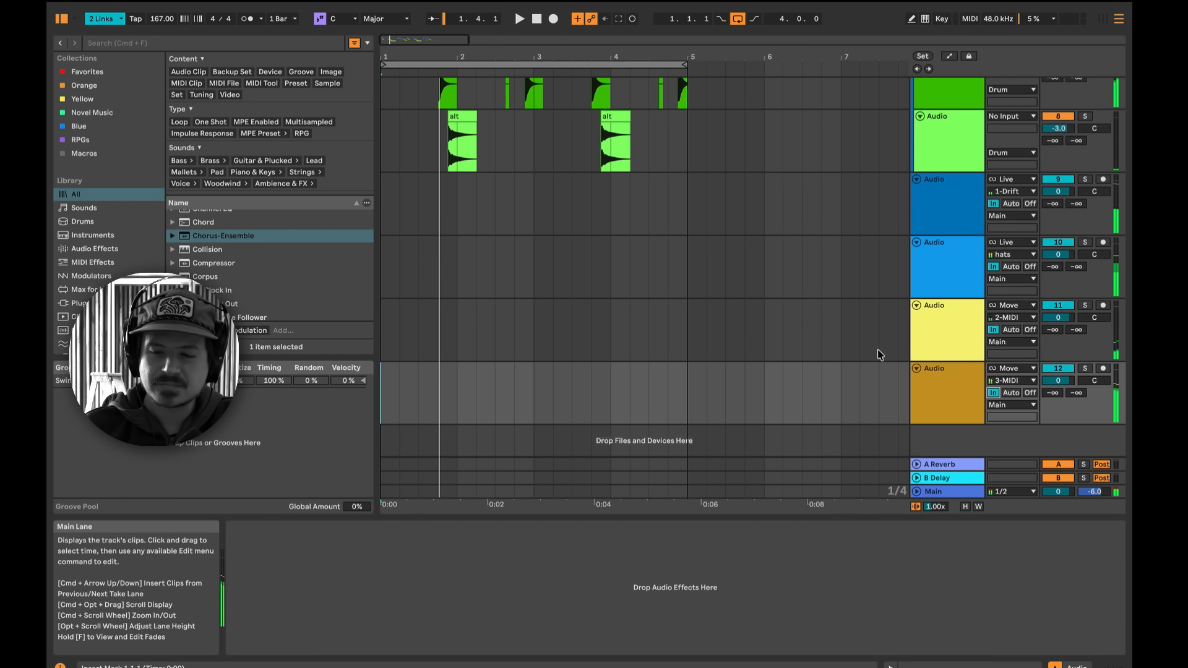
Solo the 3-MIDI track, raise its Reverb send to -4.7 and Delay send to -15.0 during playback, and unsolo it
left_click(879, 351)
left_click(1084, 368)
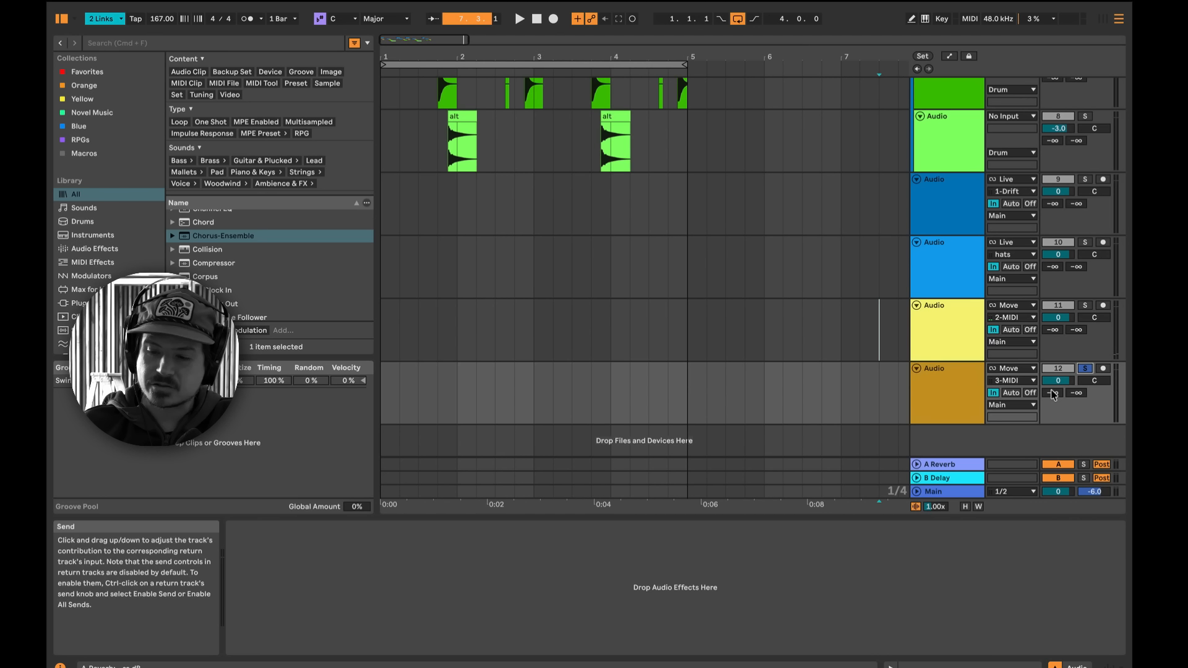
mouse_move(1052, 392)
left_mouse_down()
mouse_move(1052, 377)
mouse_move(1076, 378)
mouse_move(1052, 387)
left_mouse_up()
key("space")
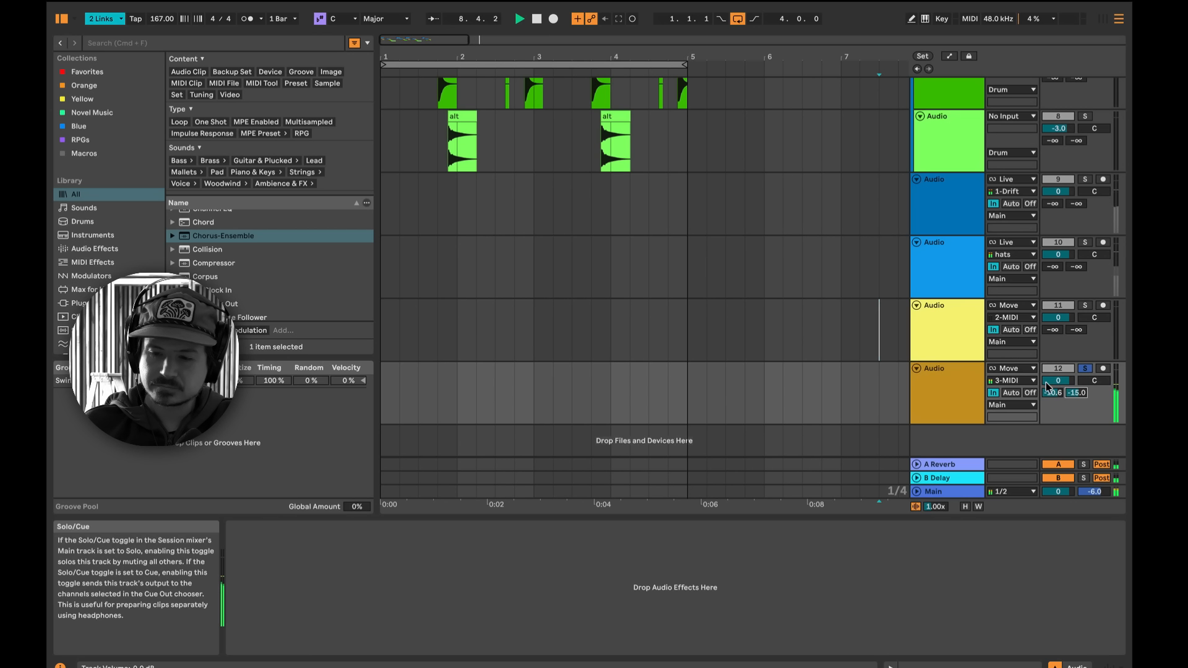
left_click(1087, 370)
left_click(949, 398)
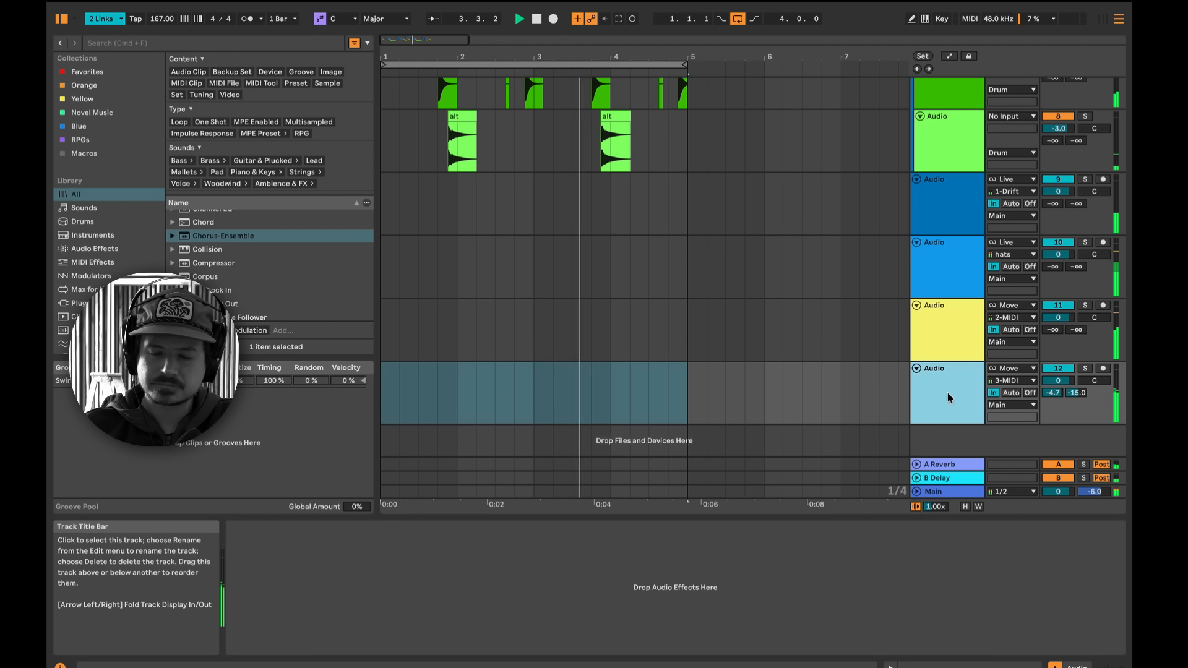
key("space")
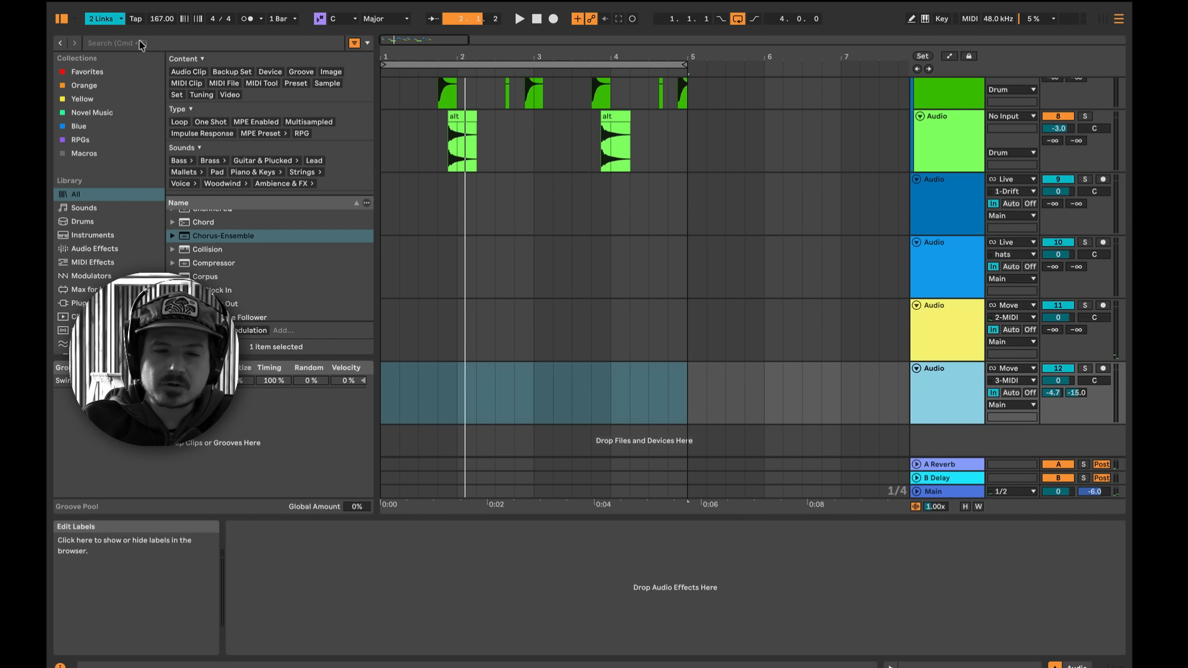
Open the Link settings, and reset the Link Audio latency to 100 ms
left_click(122, 19)
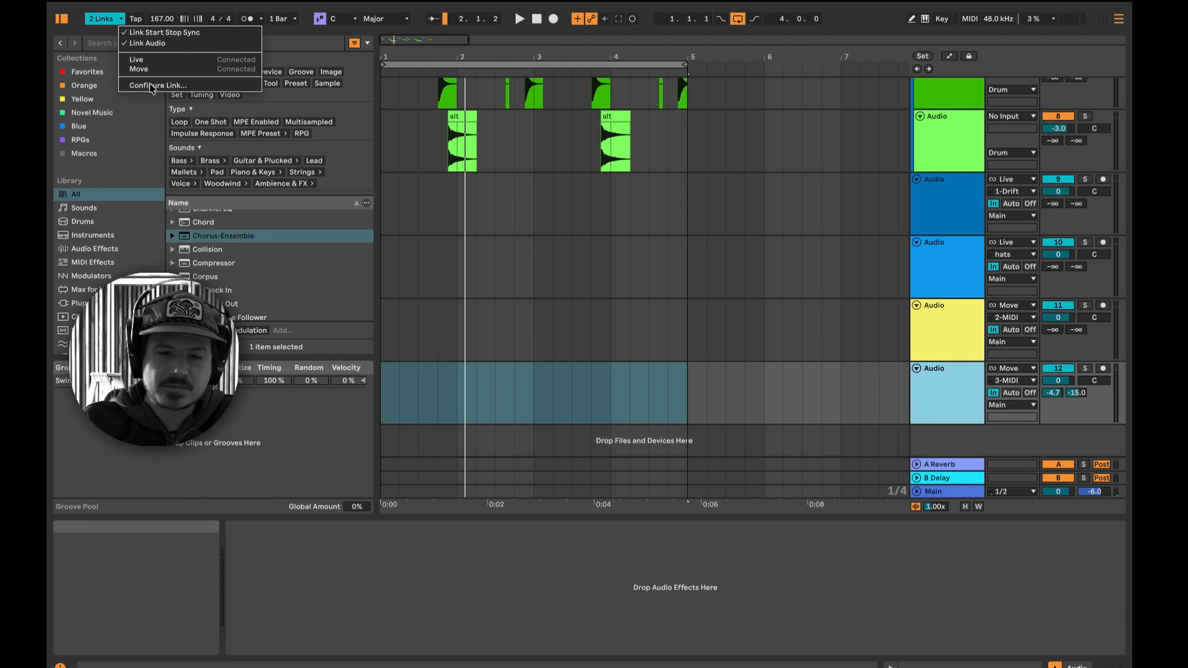
left_click(156, 83)
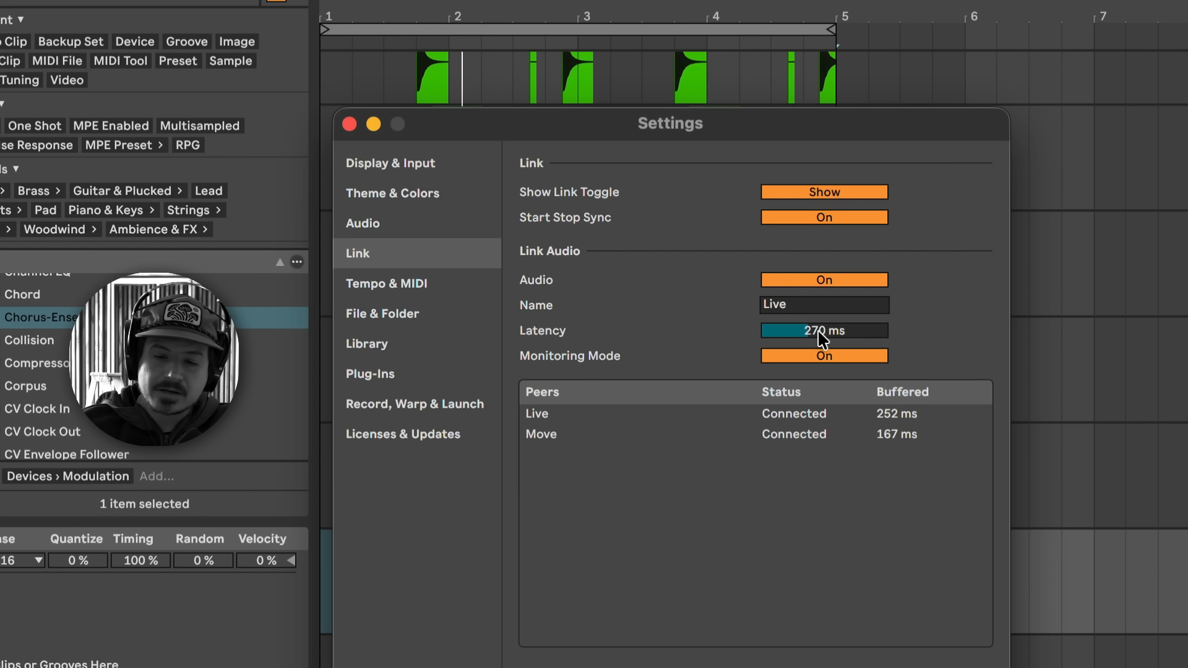
double_click(819, 329)
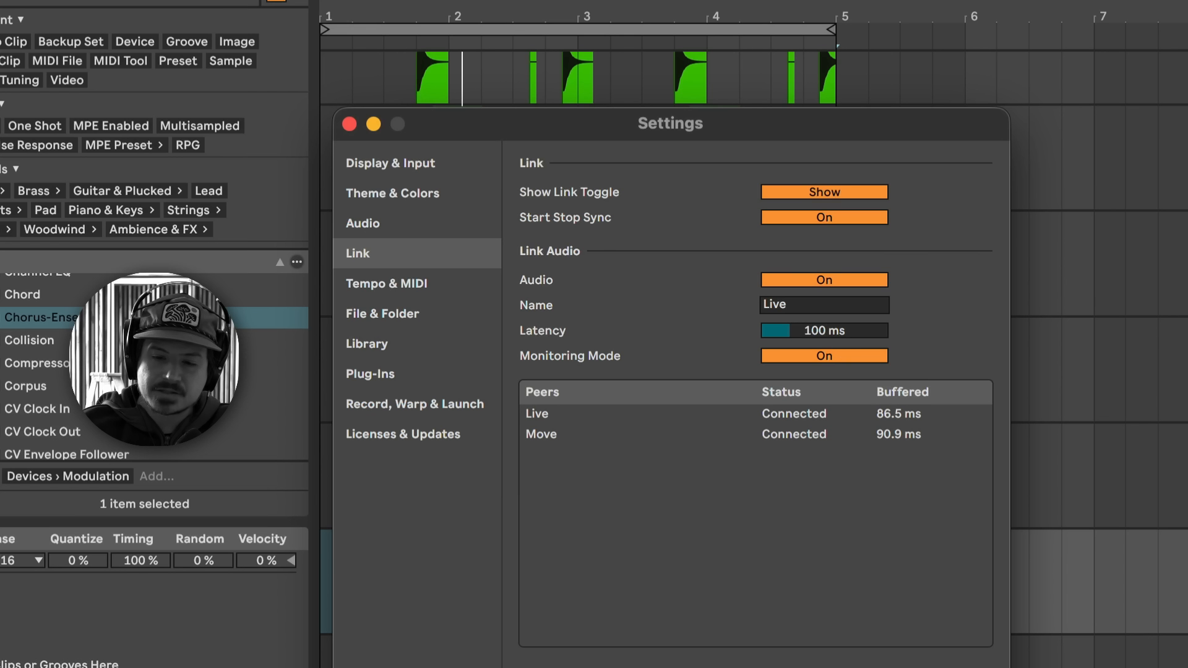
Try a Link Audio latency of 9.89 ms, and raise the latency to 247 ms
left_click_drag(824, 330, 823, 371)
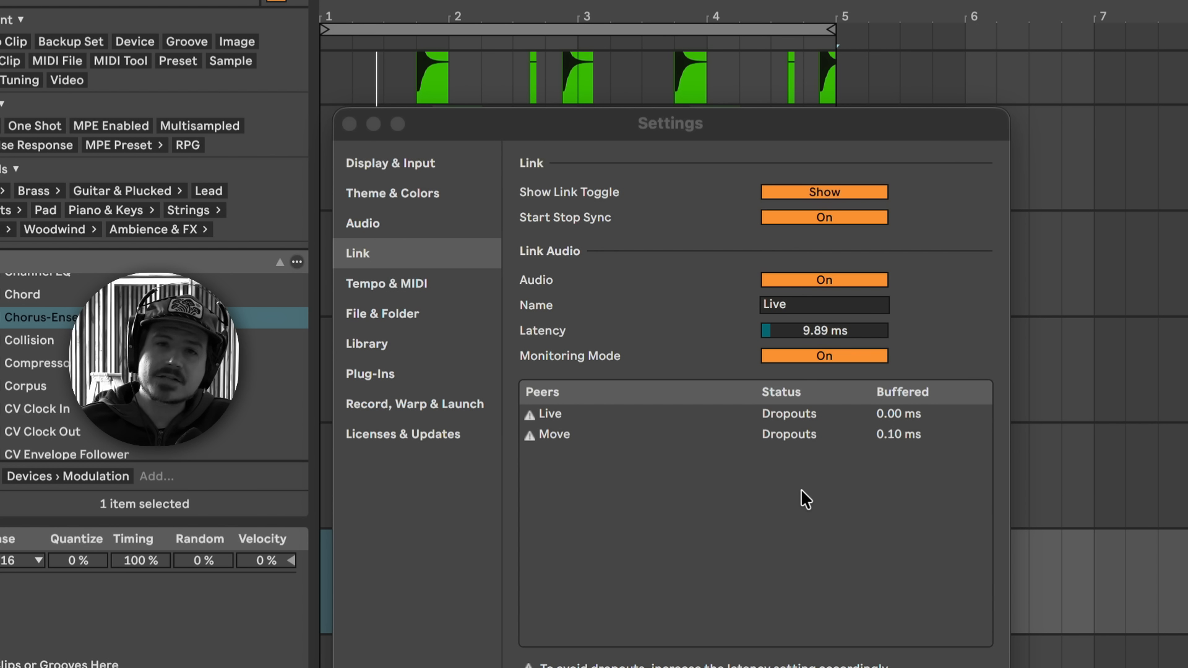
left_click(803, 301)
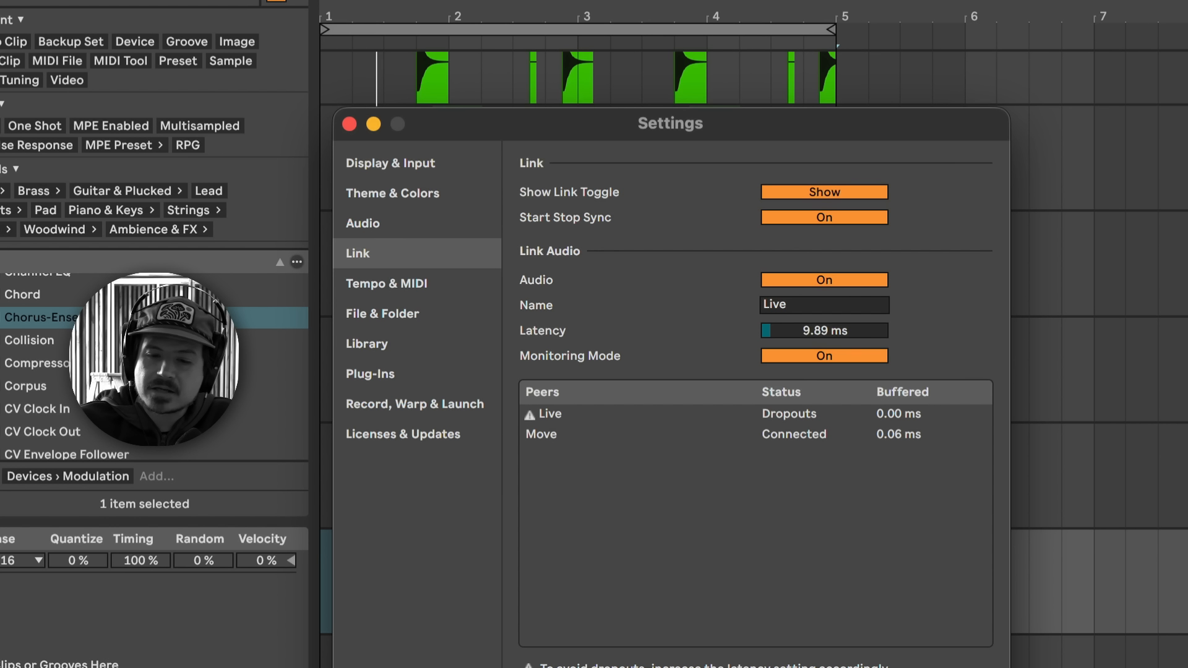
left_click_drag(810, 328, 810, 295)
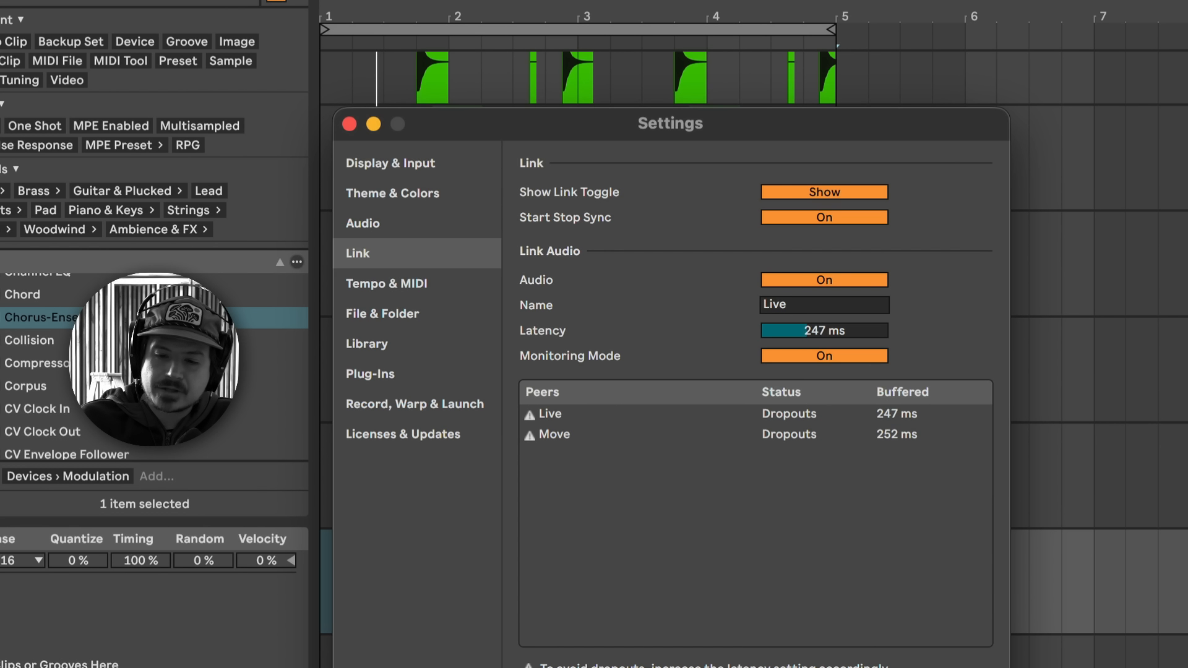
Turn Link Audio's Monitoring Mode off for a playback comparison, and turn it back on
left_click(820, 355)
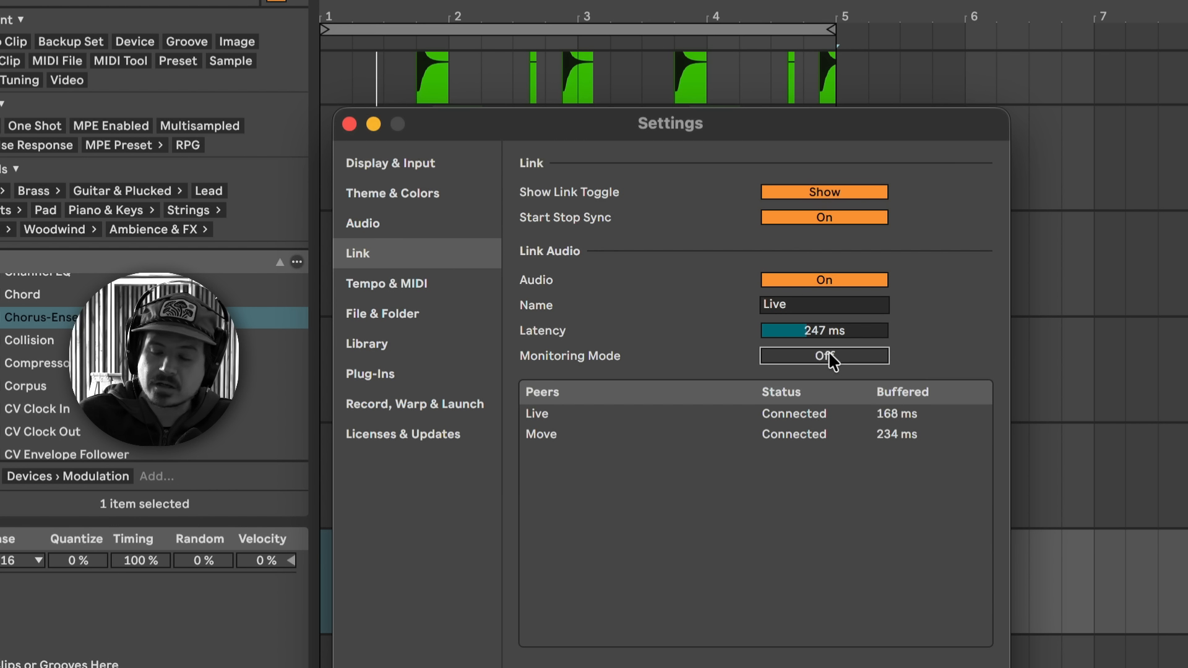
left_click(549, 26)
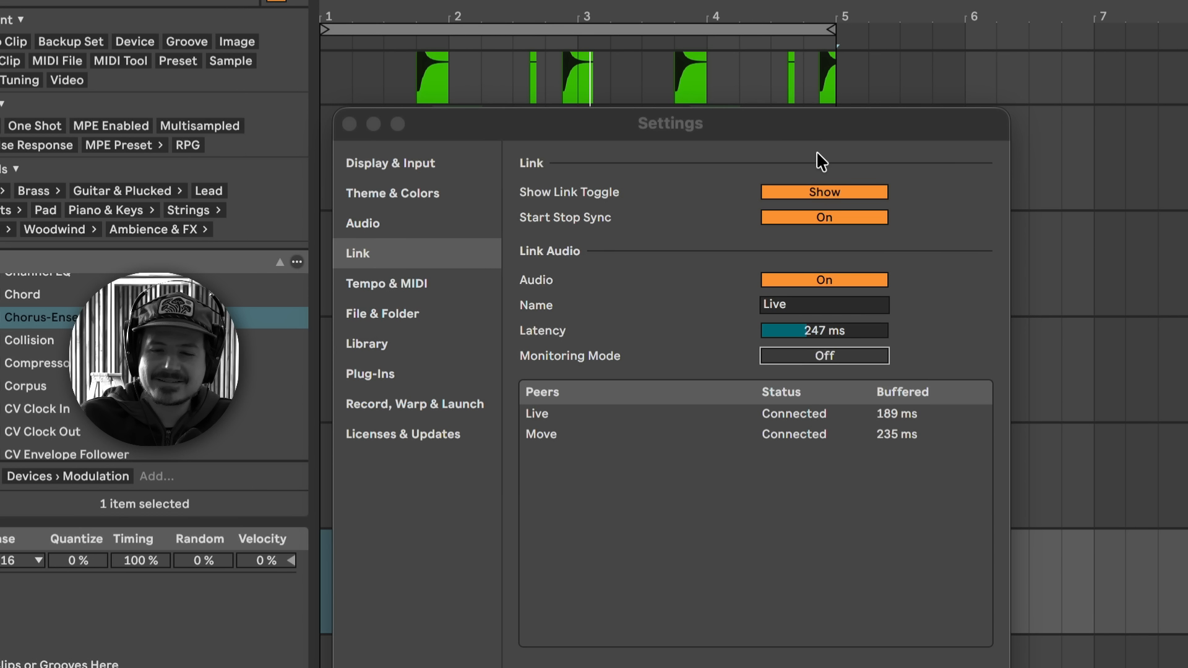
left_click(817, 357)
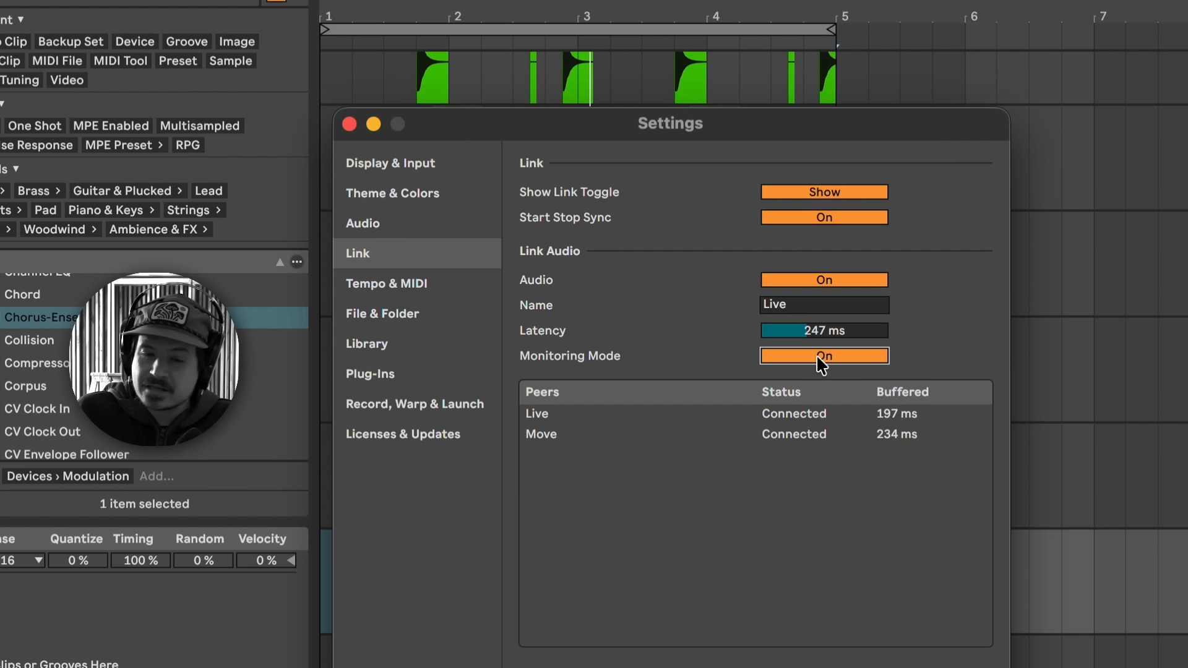
left_click(499, 40)
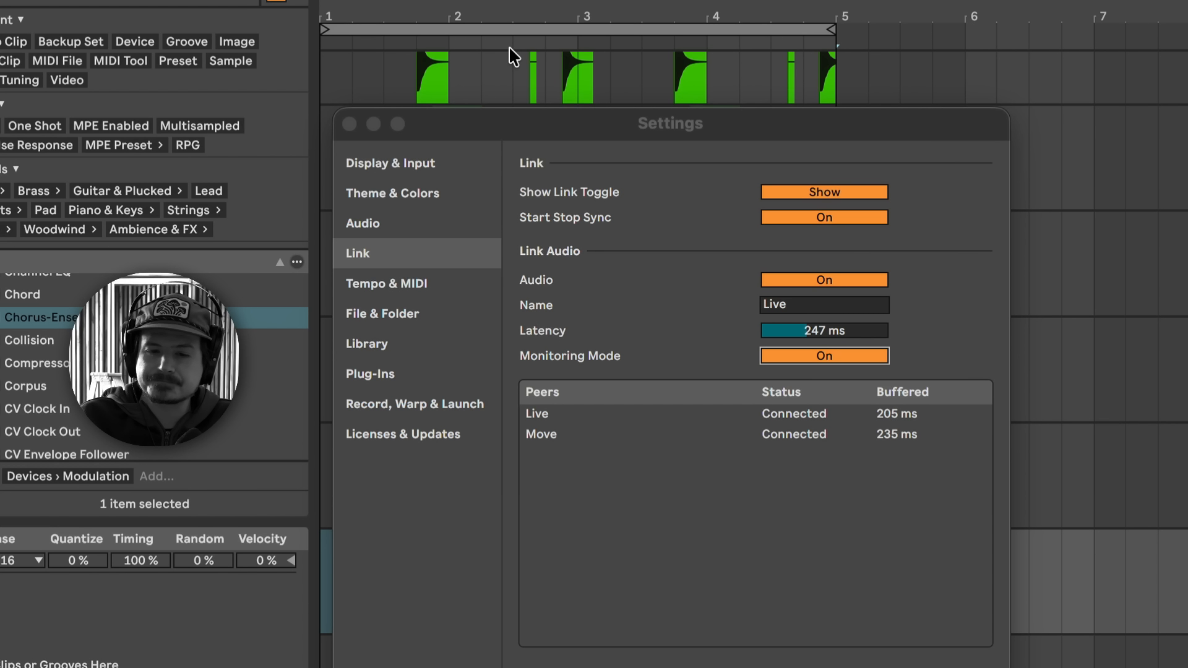
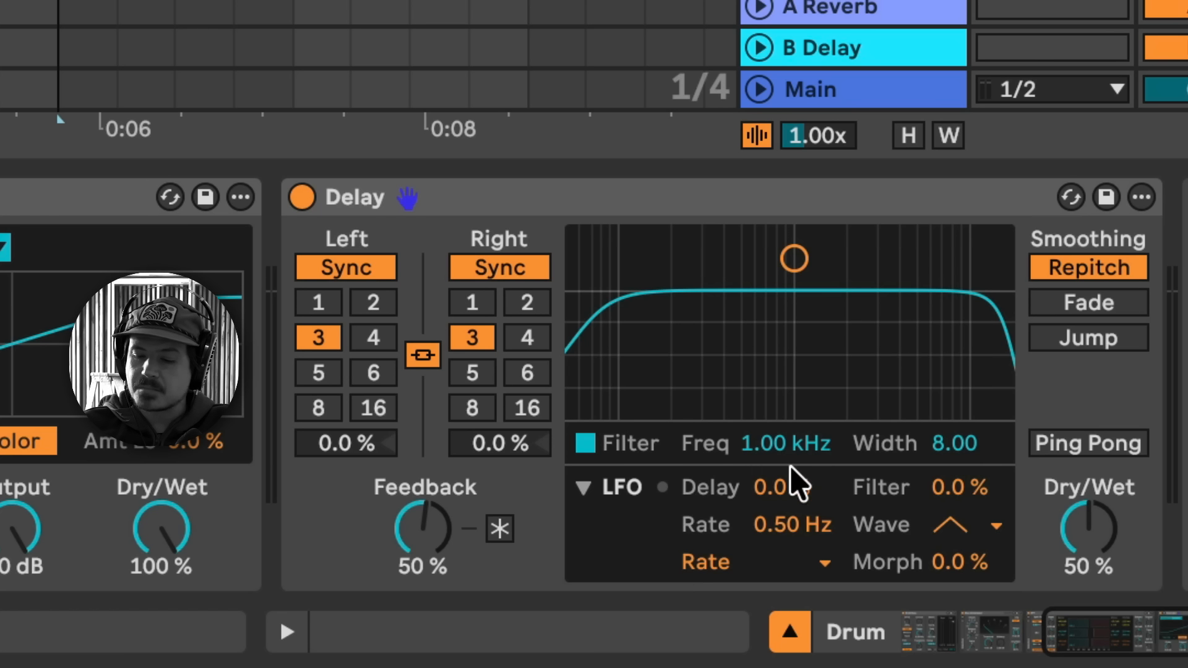
On Delay, set the filter to 1.60 kHz with width 4.86, Dry/Wet to 100 %, and the LFO's Delay amount to 84 %
left_click_drag(789, 486, 789, 483)
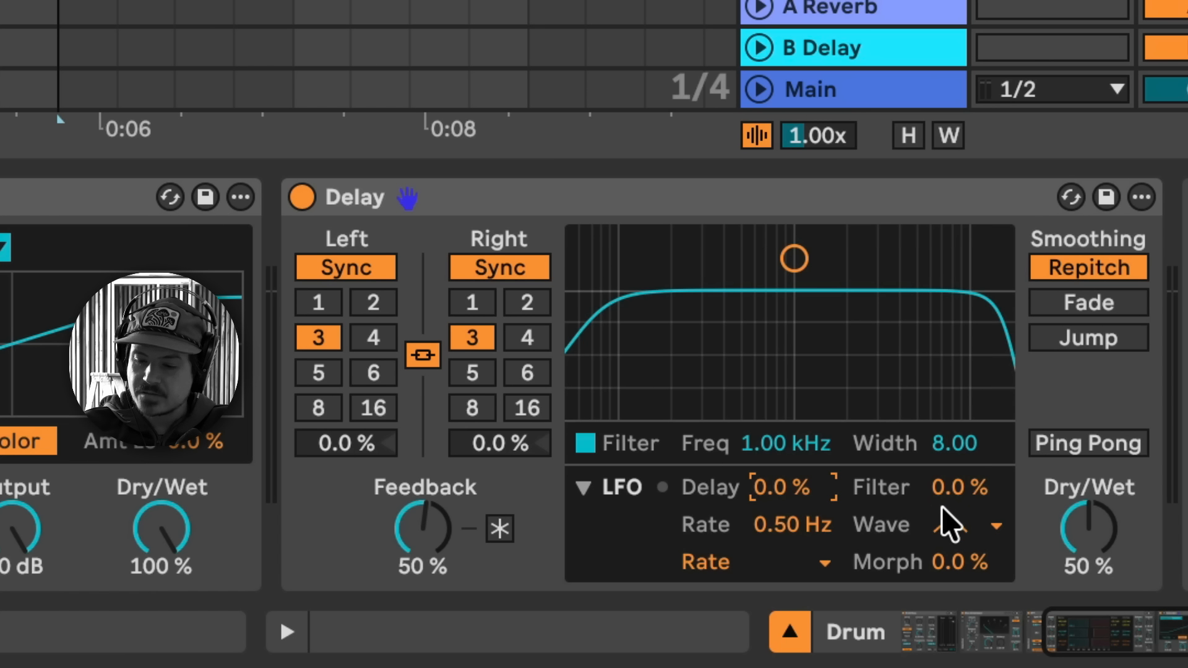
left_click_drag(934, 490, 934, 475)
double_click(959, 488)
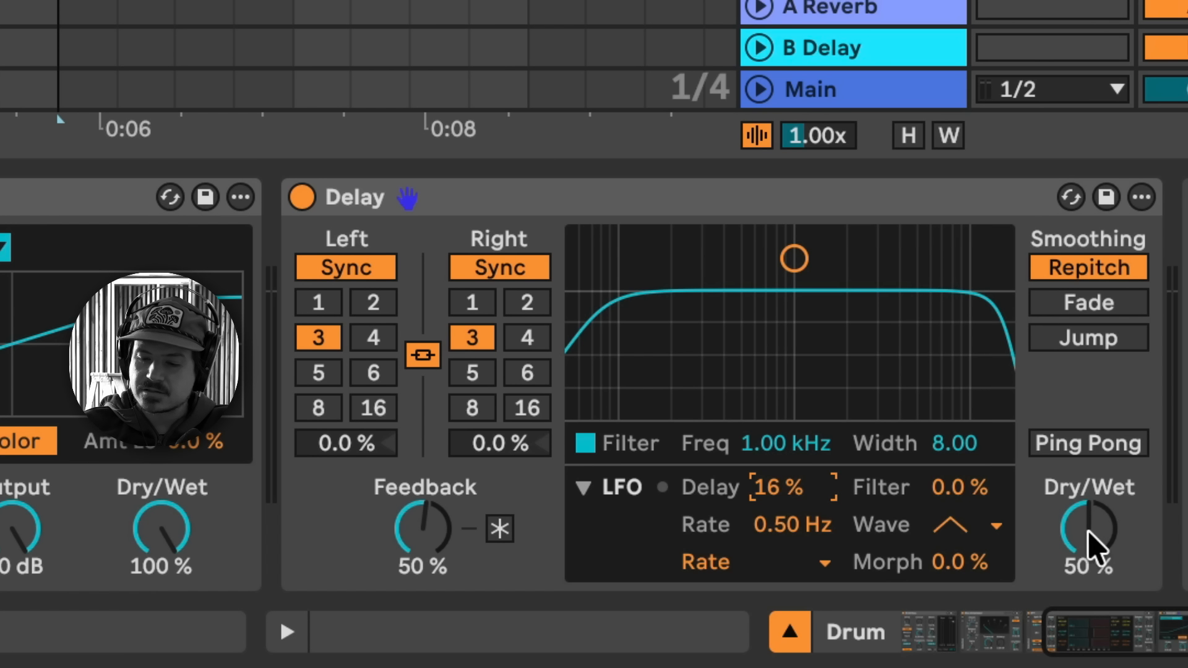
left_click_drag(811, 237, 829, 324)
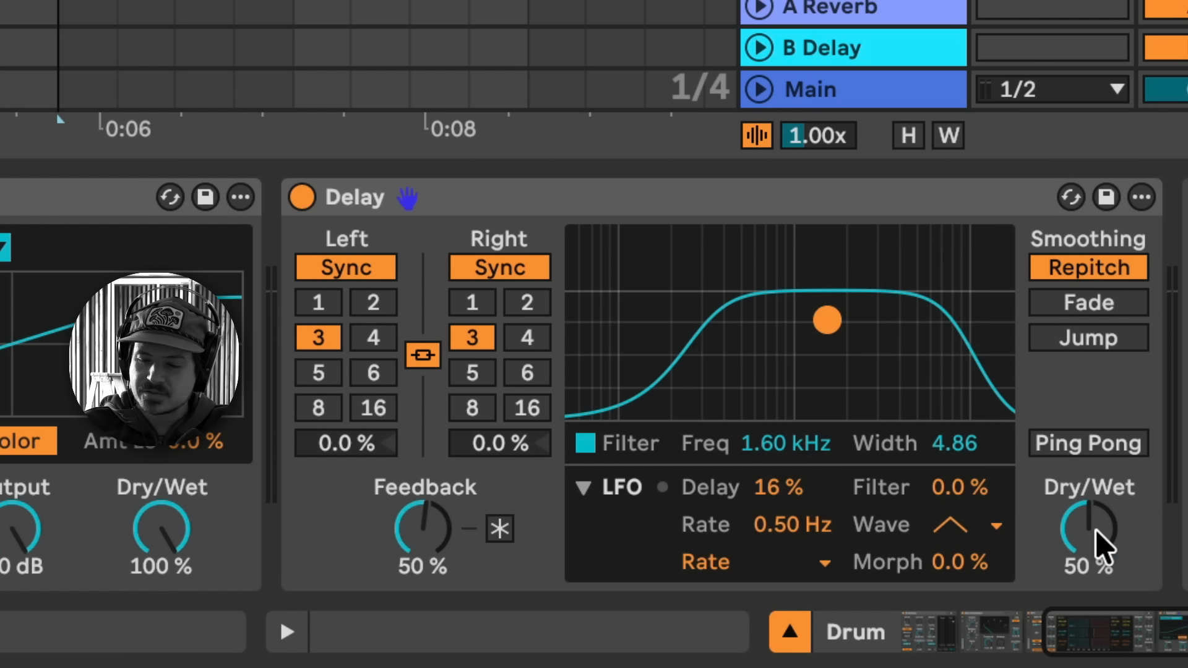
left_click_drag(1106, 543, 1087, 530)
left_click_drag(774, 493, 774, 450)
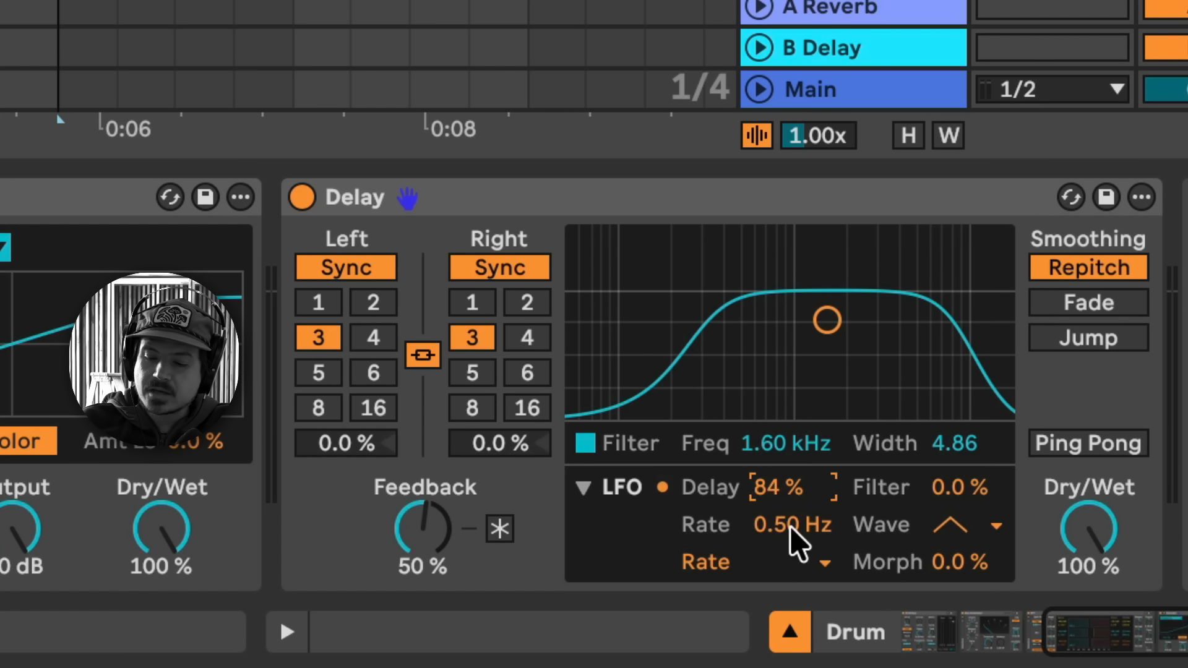
Sync Delay's LFO rate at 1/2, and during playback set Dry/Wet to 47 % and the filter to 2.77 kHz with width 2.74
left_click(758, 563)
left_click(759, 418)
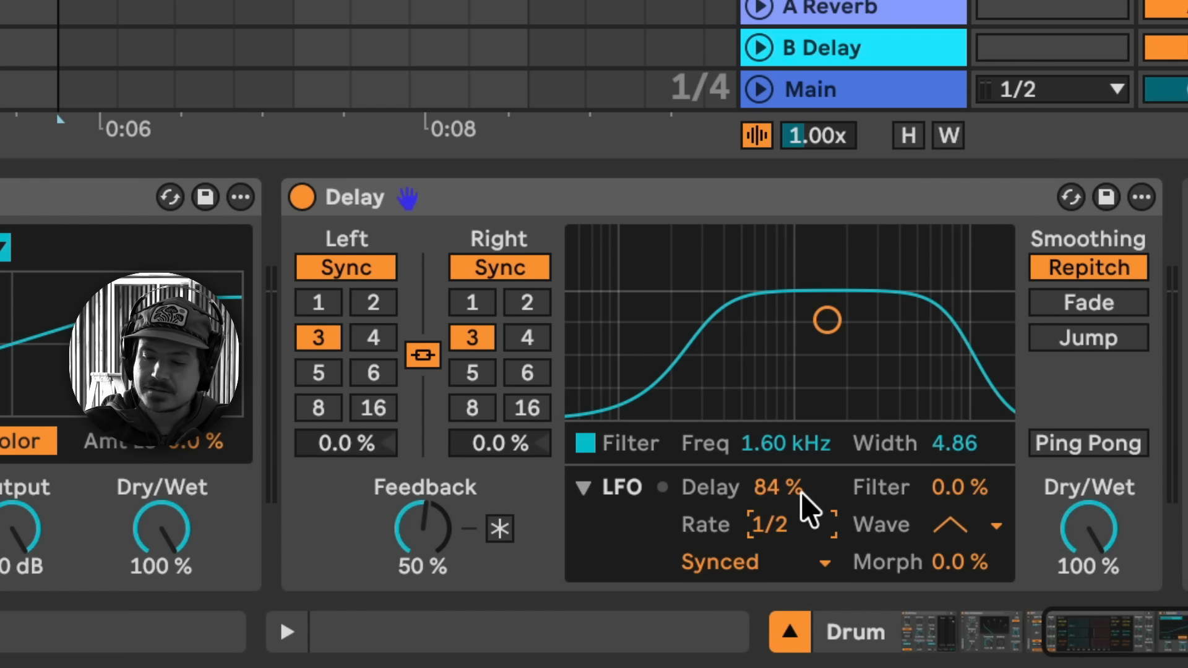
key("space")
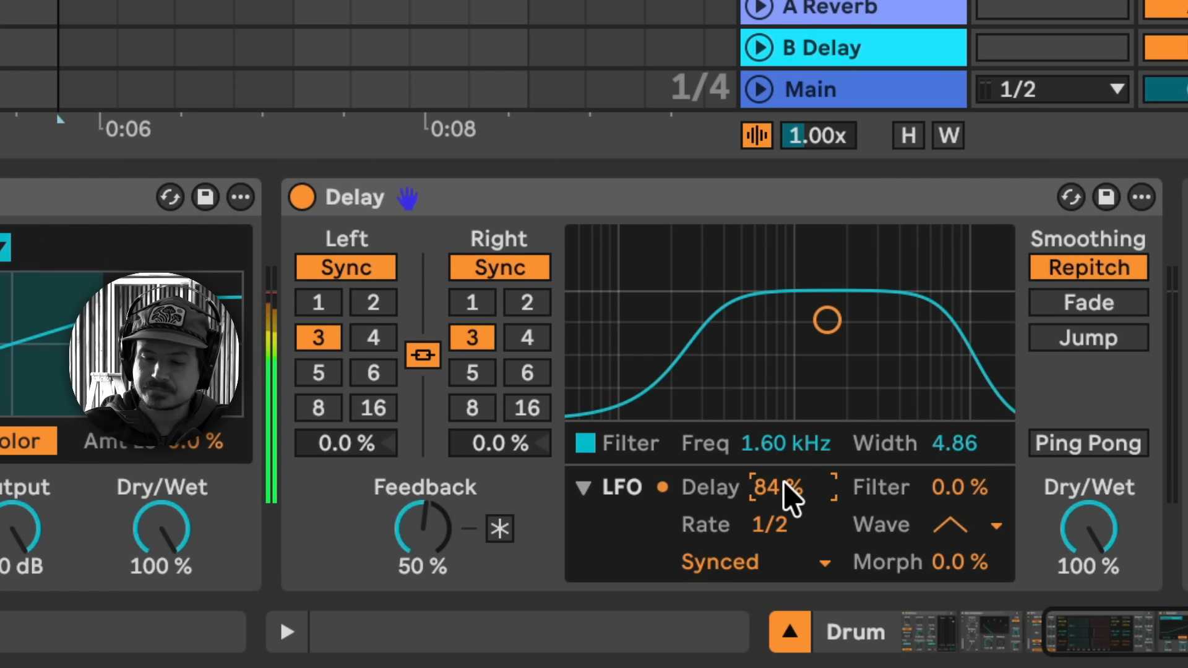
left_click_drag(1091, 538, 1092, 603)
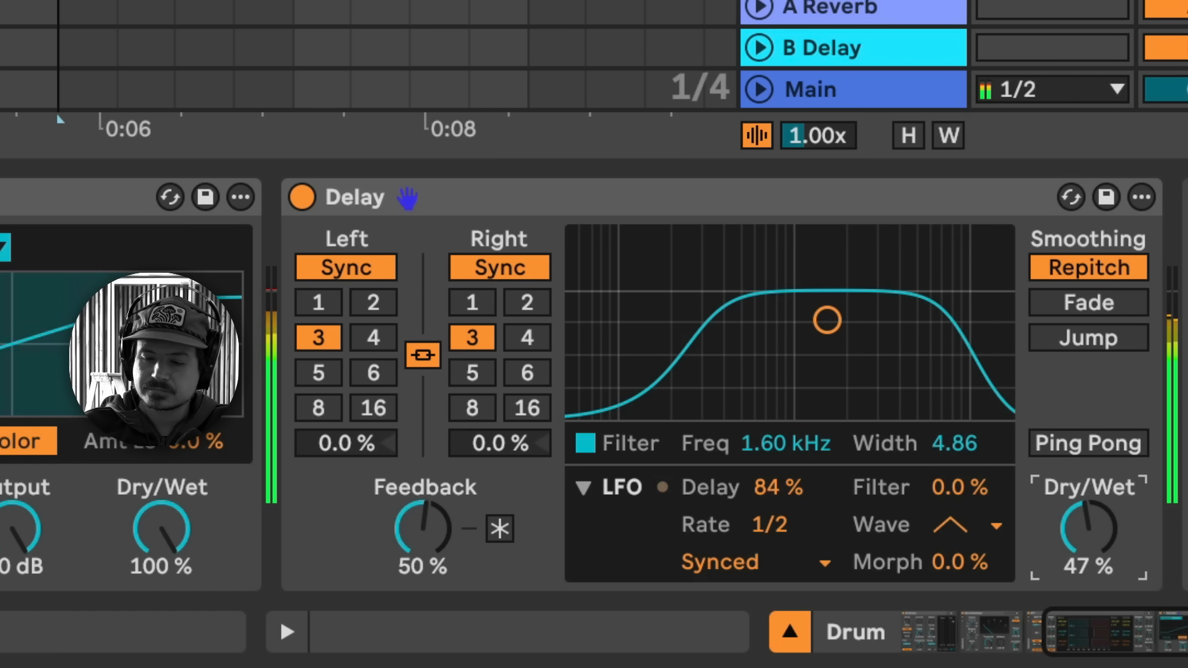
left_click_drag(827, 319, 866, 364)
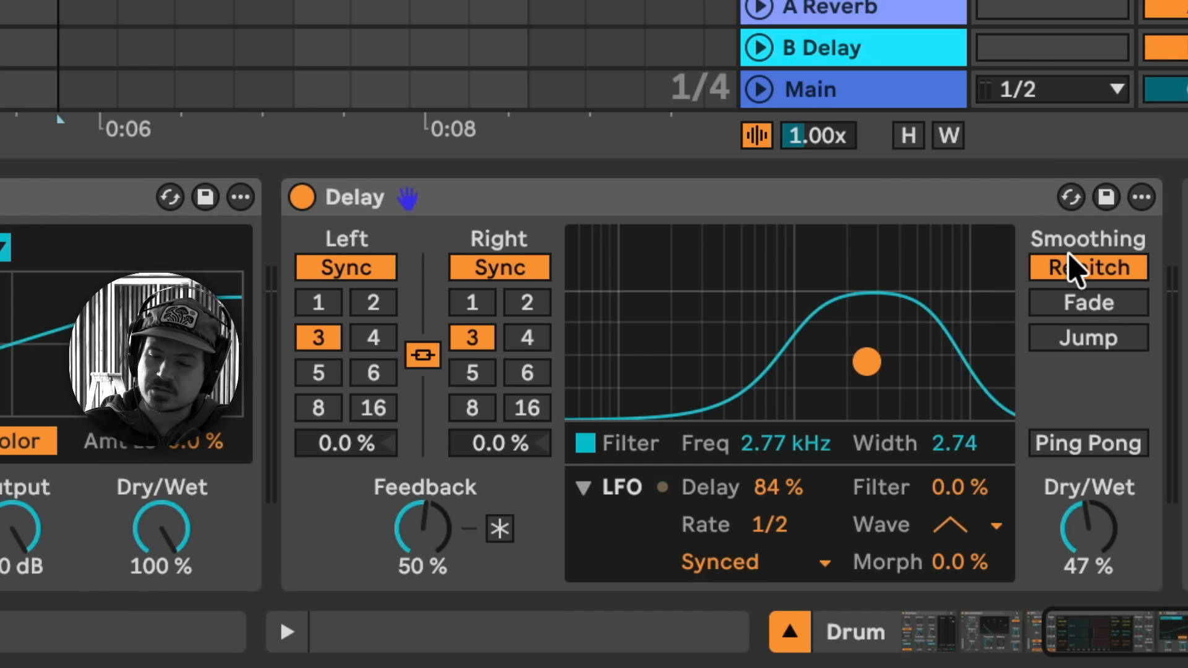
Switch Delay's smoothing to Fade, set the filter to 2.17 kHz with width 4.19, and raise the LFO's Delay amount to 100 %
left_click(1092, 306)
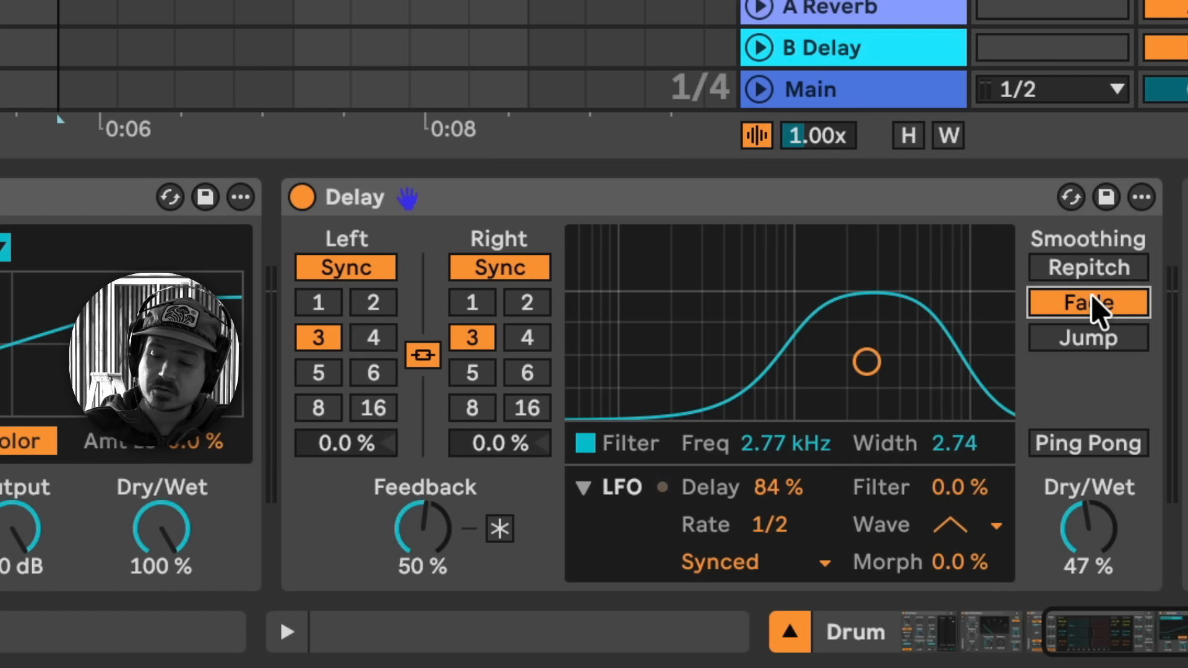
left_click_drag(866, 362, 865, 326)
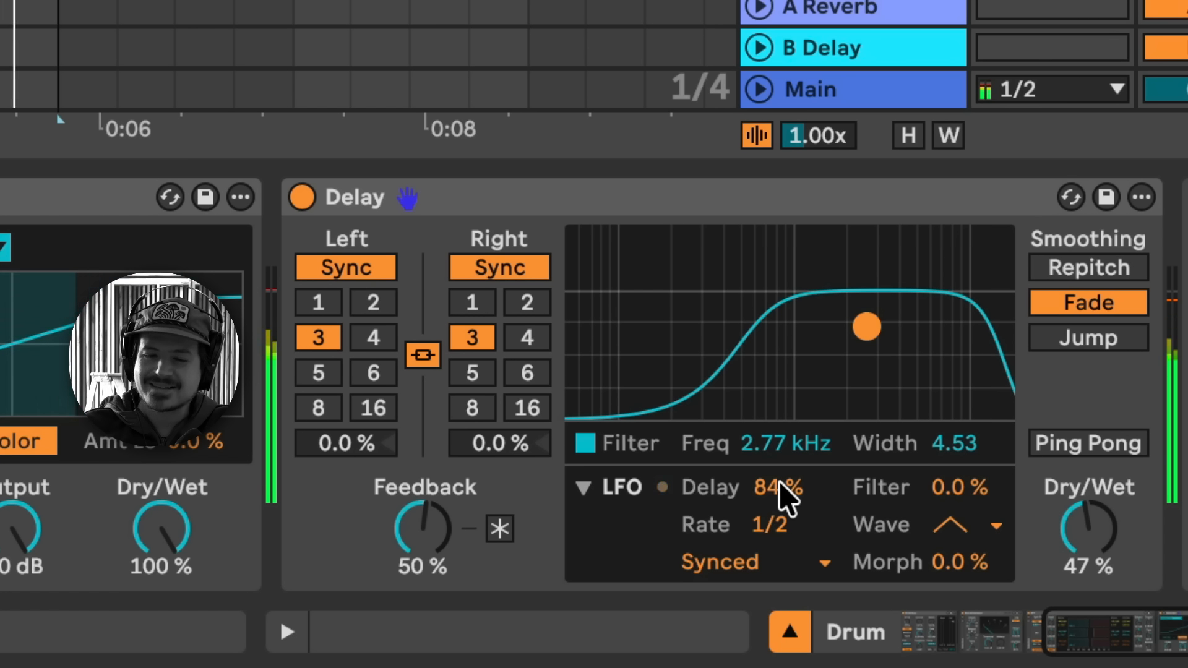
mouse_move(866, 326)
left_mouse_down()
mouse_move(772, 336)
mouse_move(858, 309)
left_mouse_up()
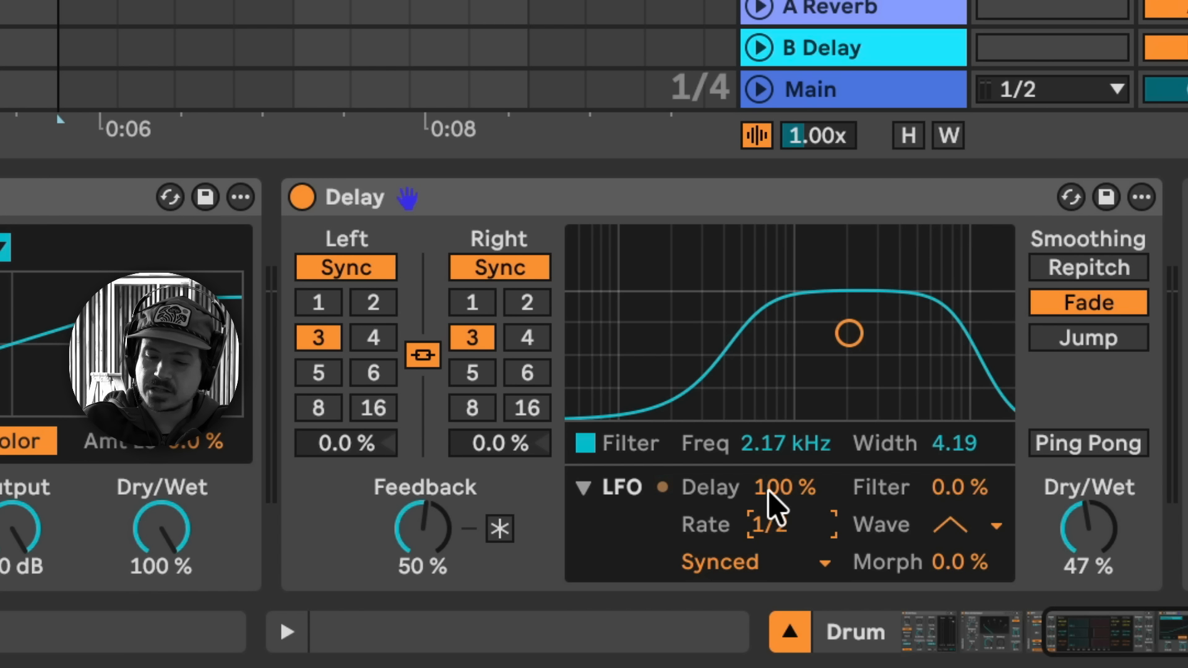
Set the LFO wave to Ramp Up, and adjust Delay's Feedback to 54 % and Dry/Wet to 49 %
left_click(942, 530)
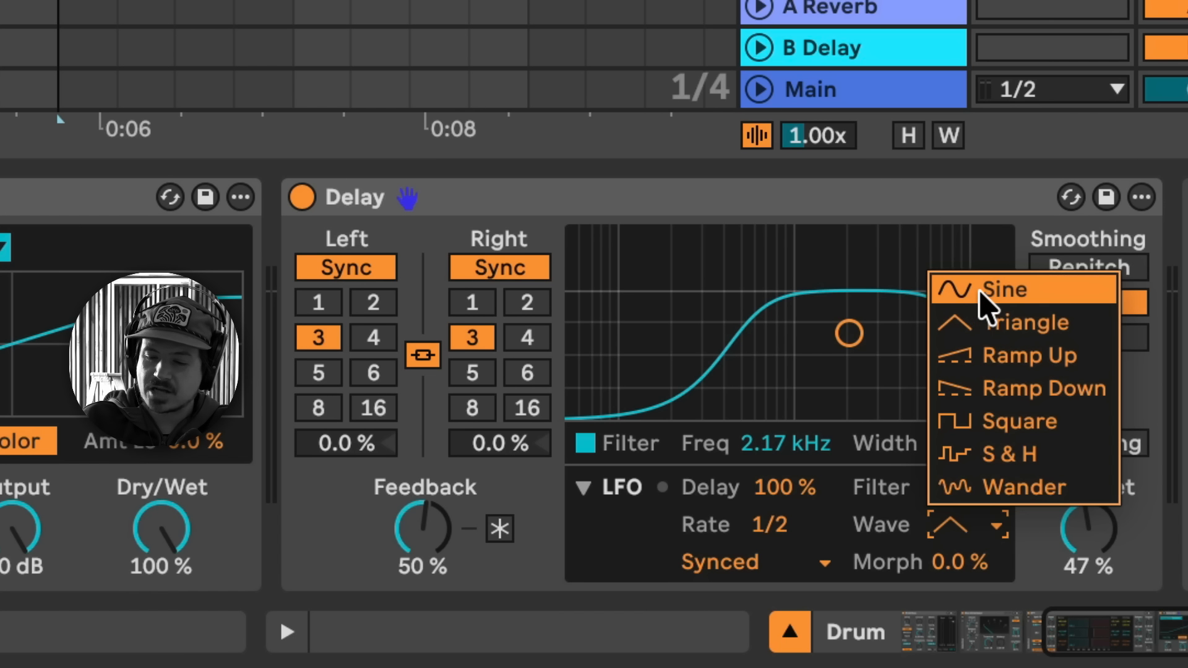
left_click(1005, 355)
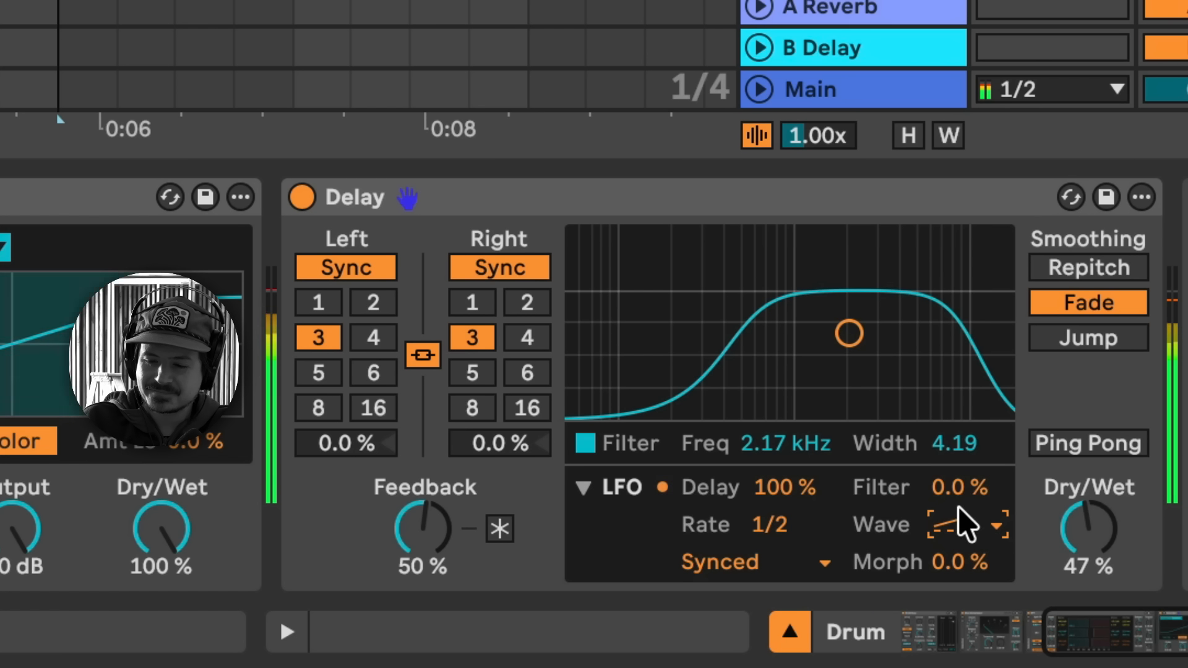
mouse_move(1088, 529)
left_mouse_down()
mouse_move(1089, 485)
mouse_move(1087, 522)
left_mouse_up()
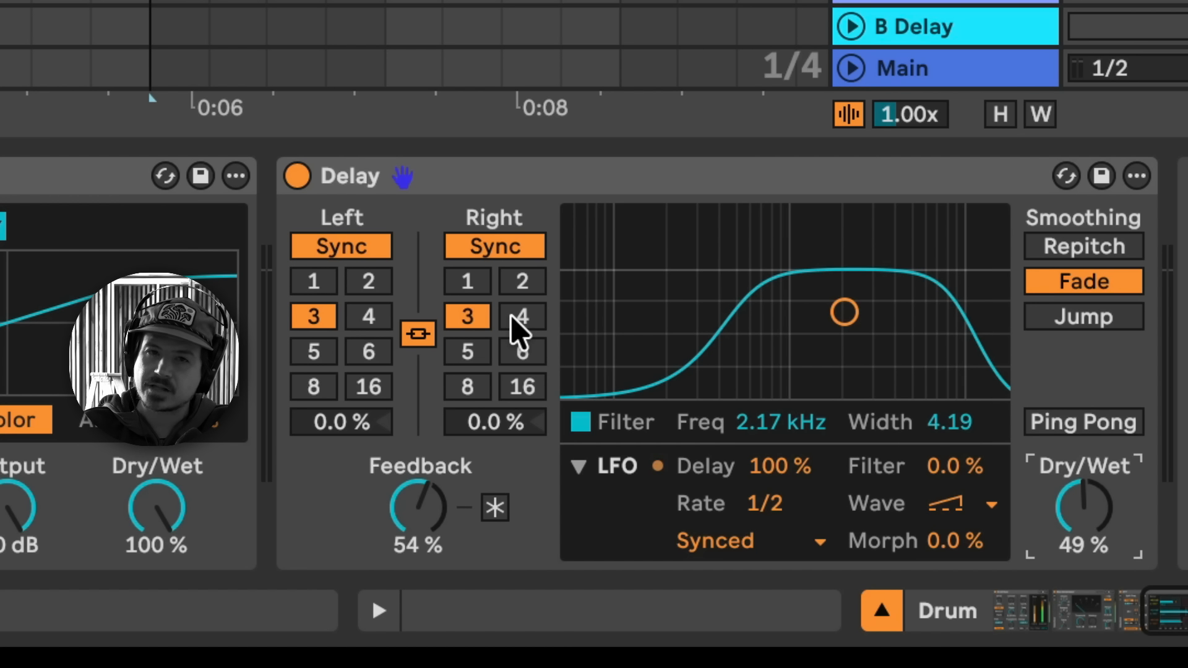
Unlink Delay's channels with left at 3 and right at 4 sixteenths, and lower Dry/Wet to 40 % during playback
left_click(314, 316)
left_click(415, 334)
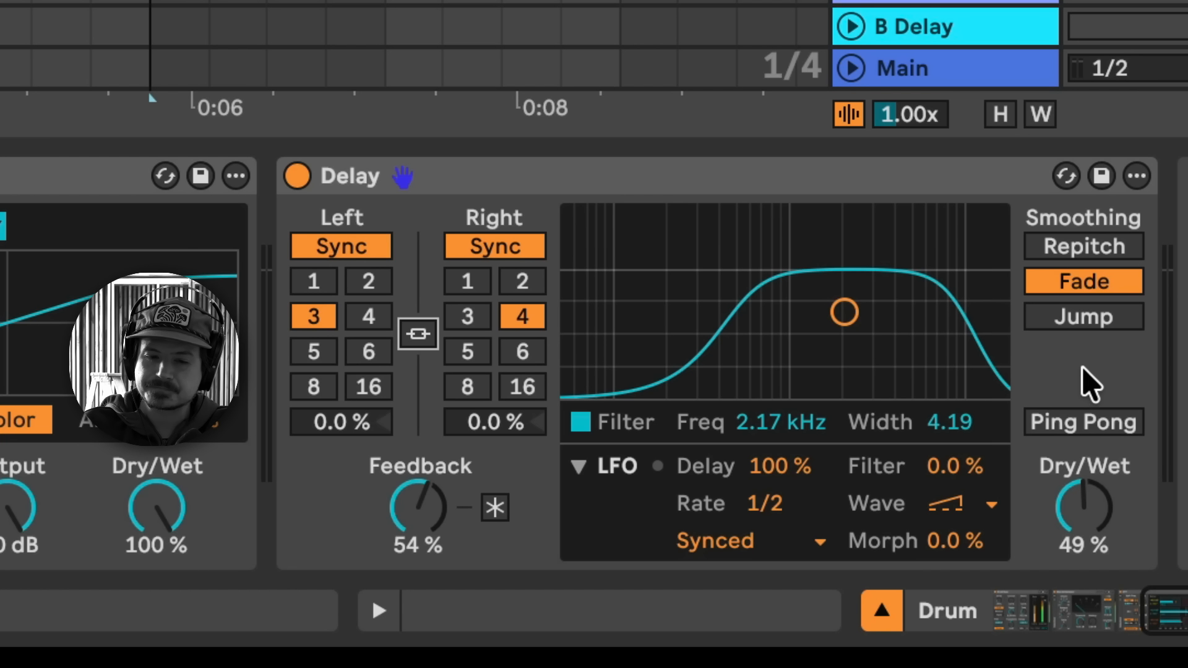
key("space")
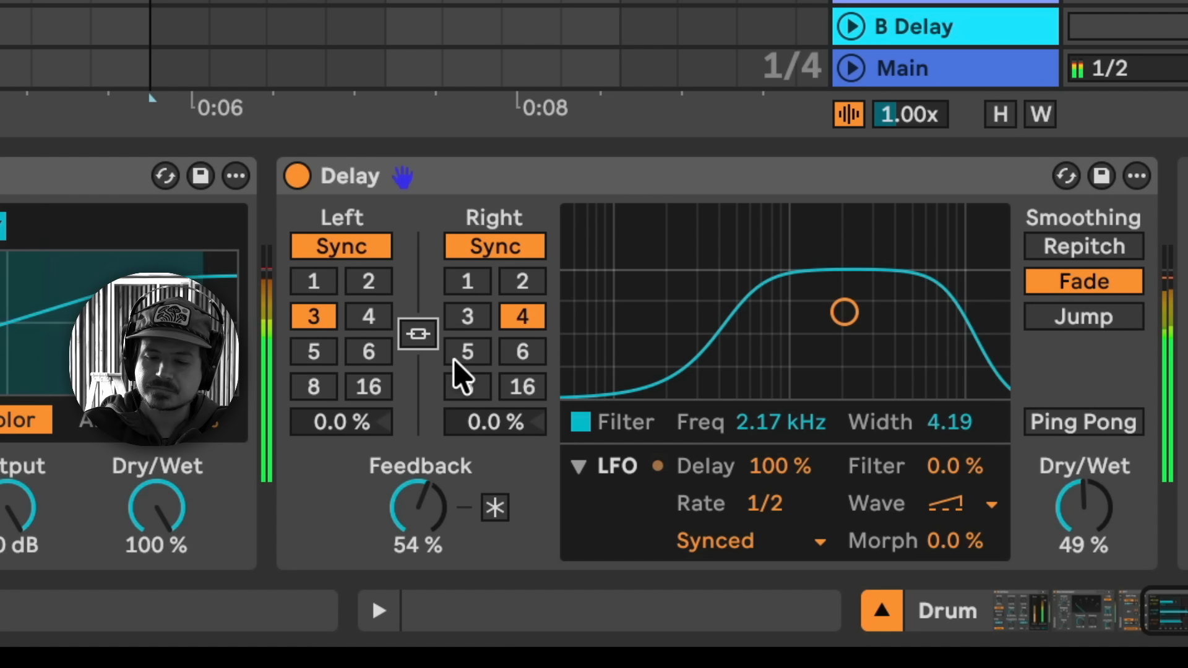
left_click_drag(1066, 509, 1073, 525)
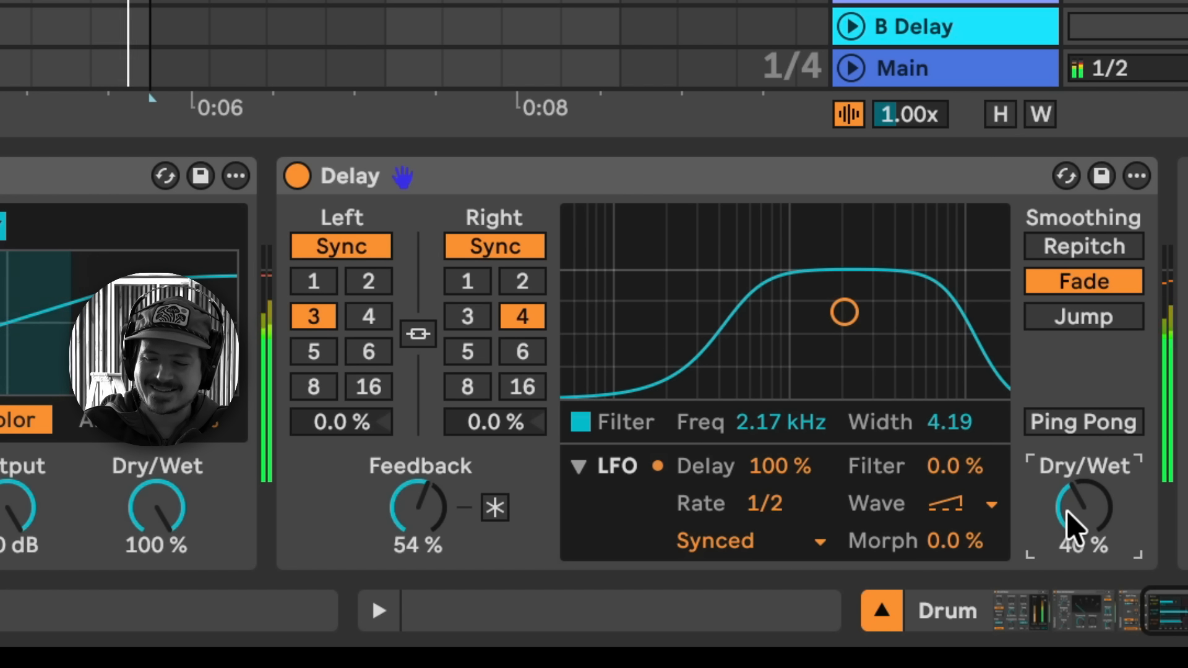
Compare Delay's smoothing modes during playback, going through Repitch, Fade and Jump
left_click(1082, 245)
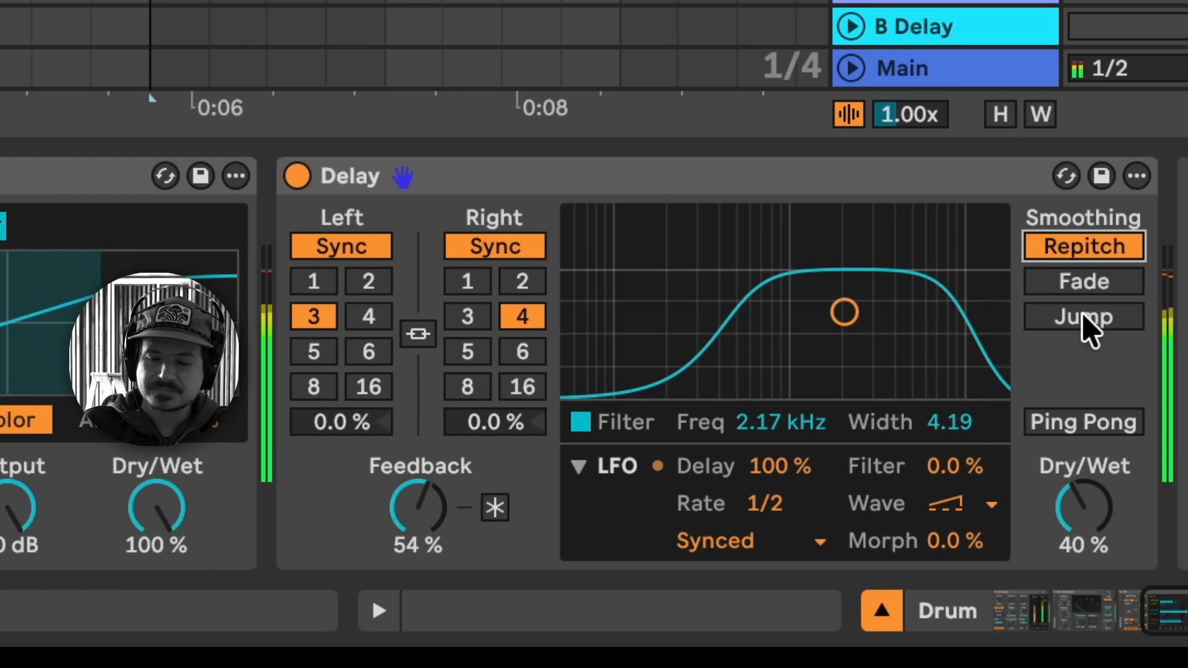
key("Down")
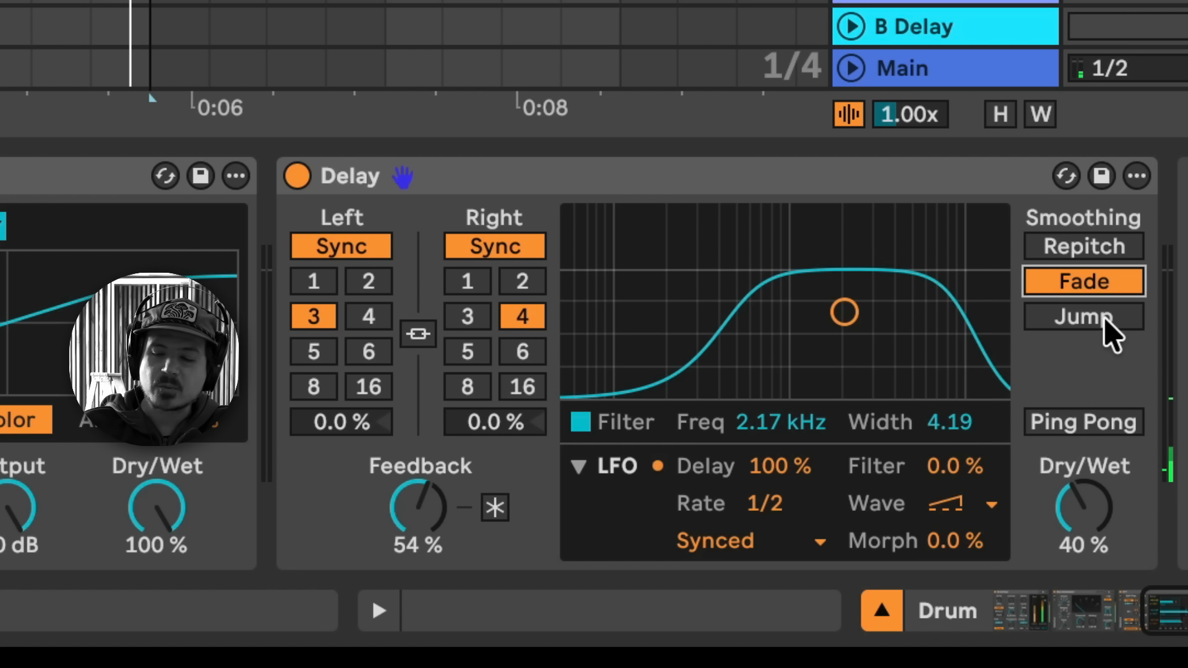
key("Down")
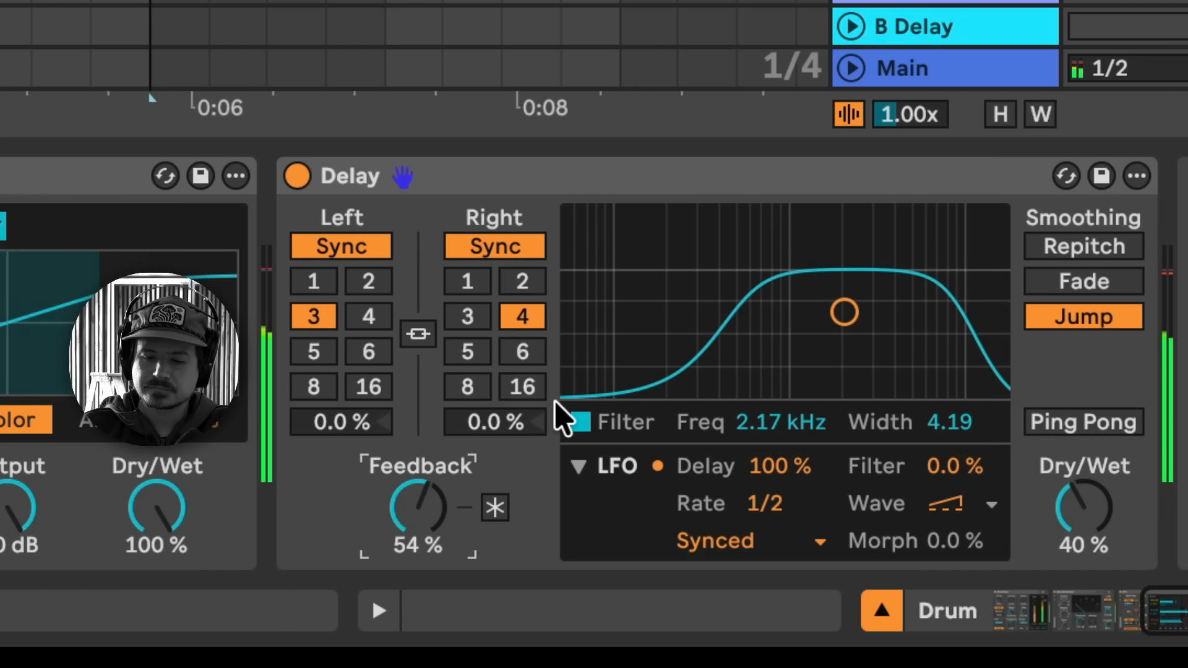
Relink Delay's channels at 3 sixteenths, set Dry/Wet to 52 %, and offset the left delay time by 11 %
left_click(419, 334)
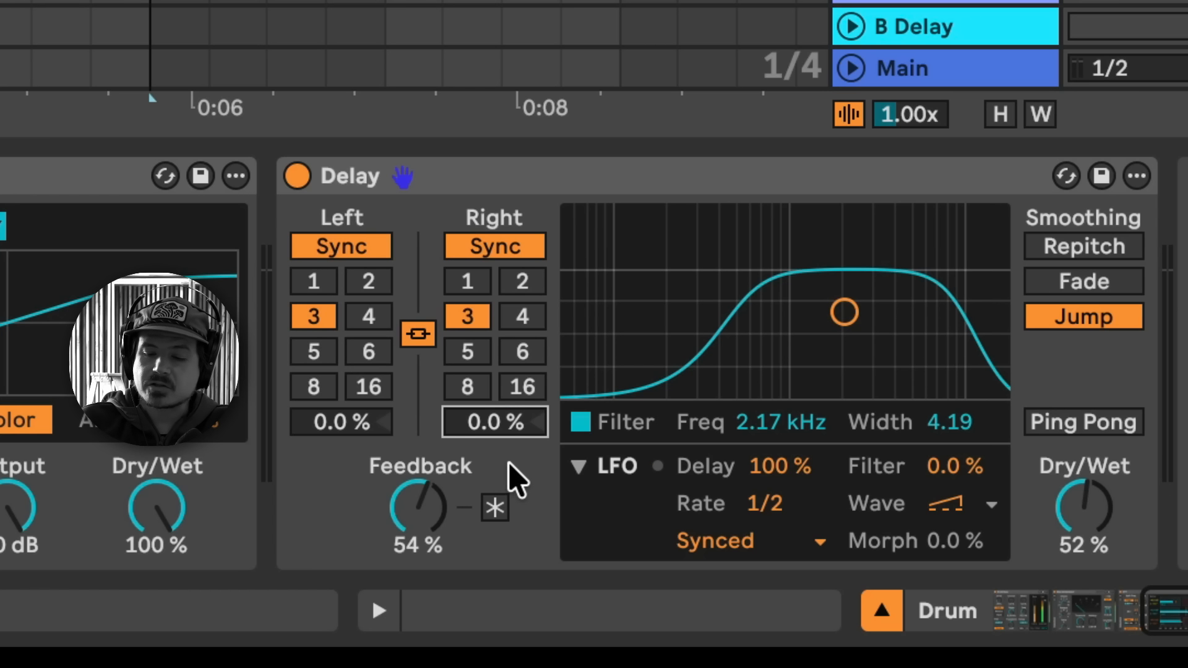
left_click(328, 475)
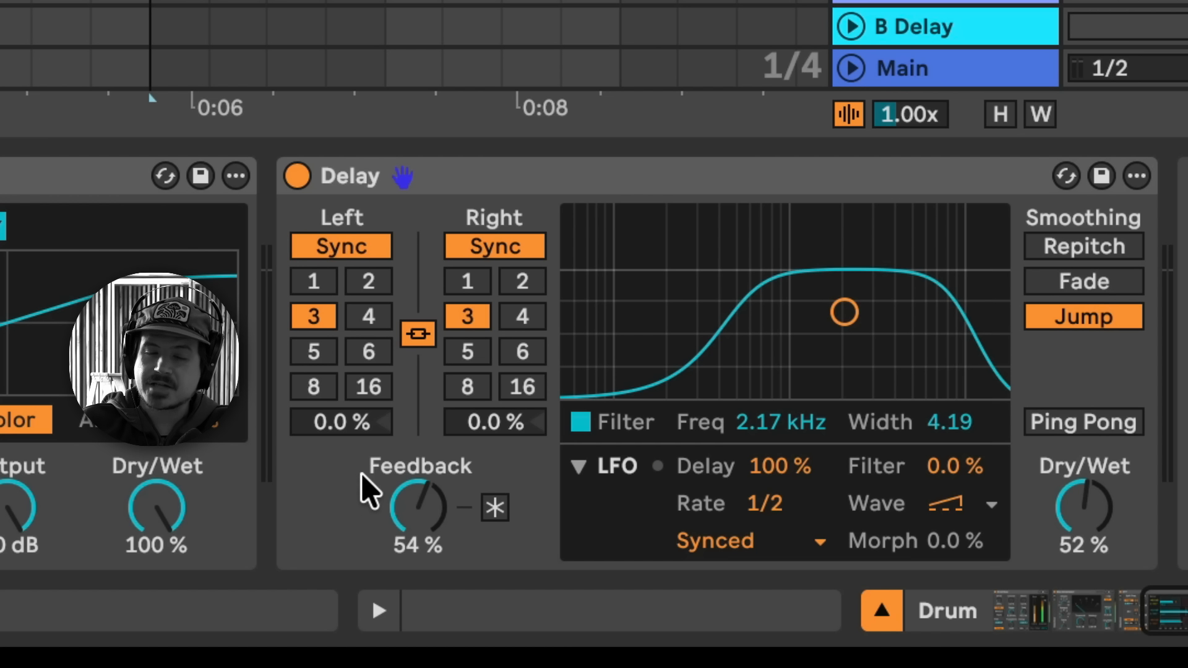
left_click(334, 423)
left_click_drag(334, 423, 334, 389)
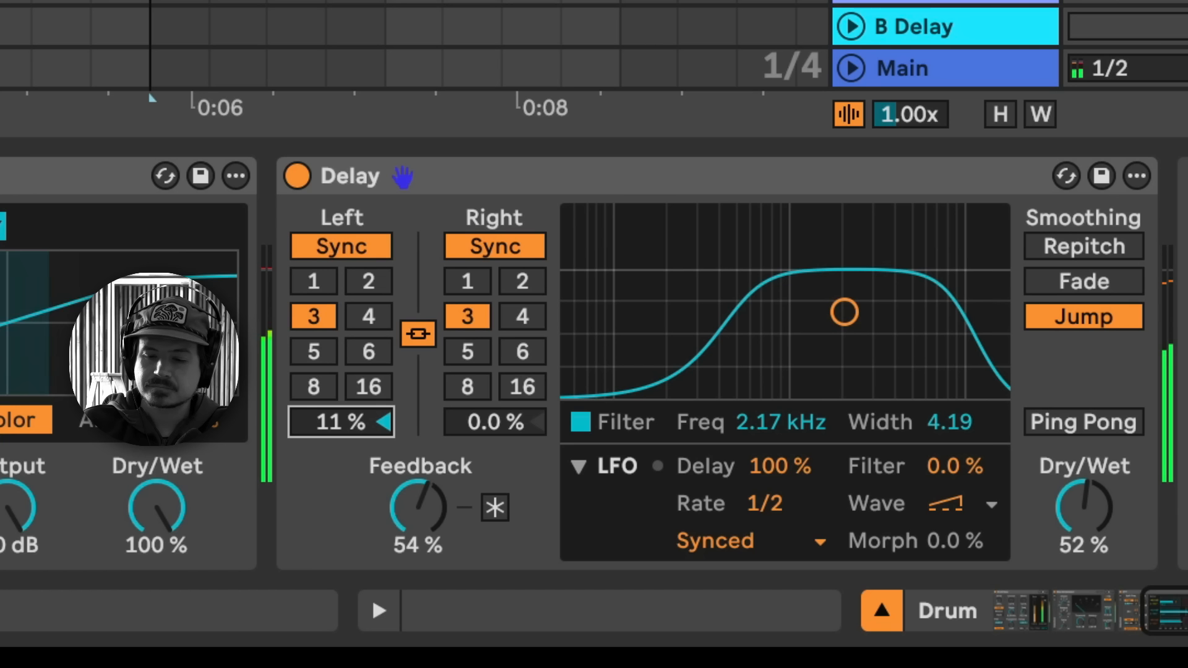
Set Delay's smoothing to Fade, the left time offset to 12 %, and the filter to 1.04 kHz with width 4.41
left_click(1082, 281)
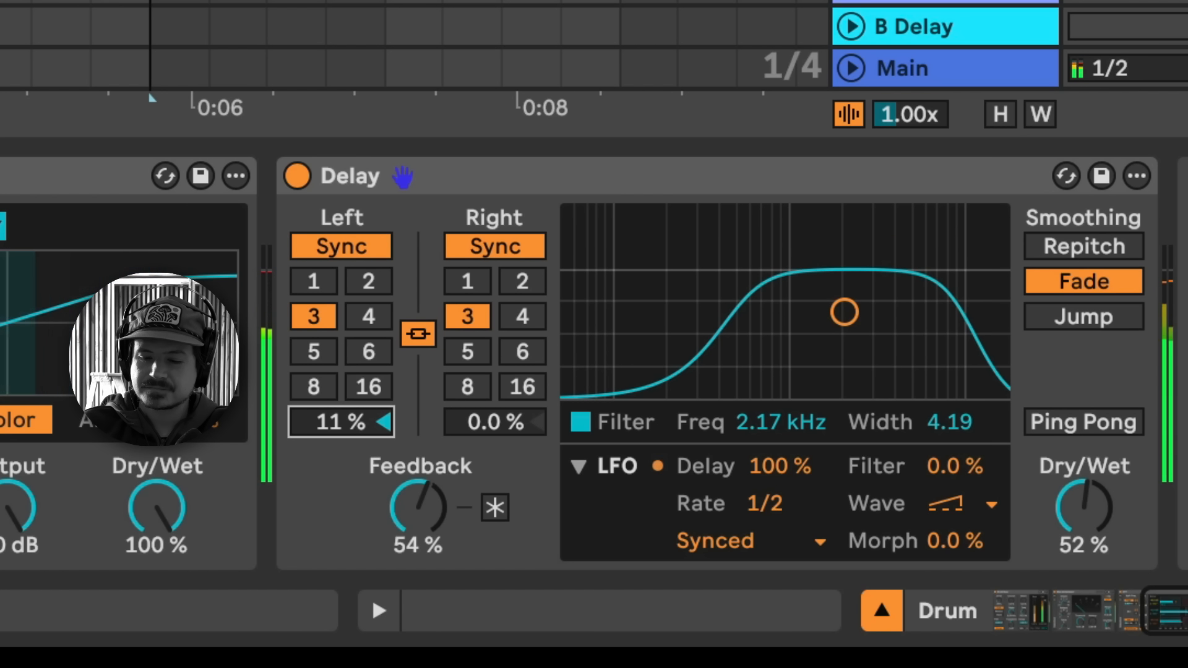
left_click_drag(356, 424, 359, 427)
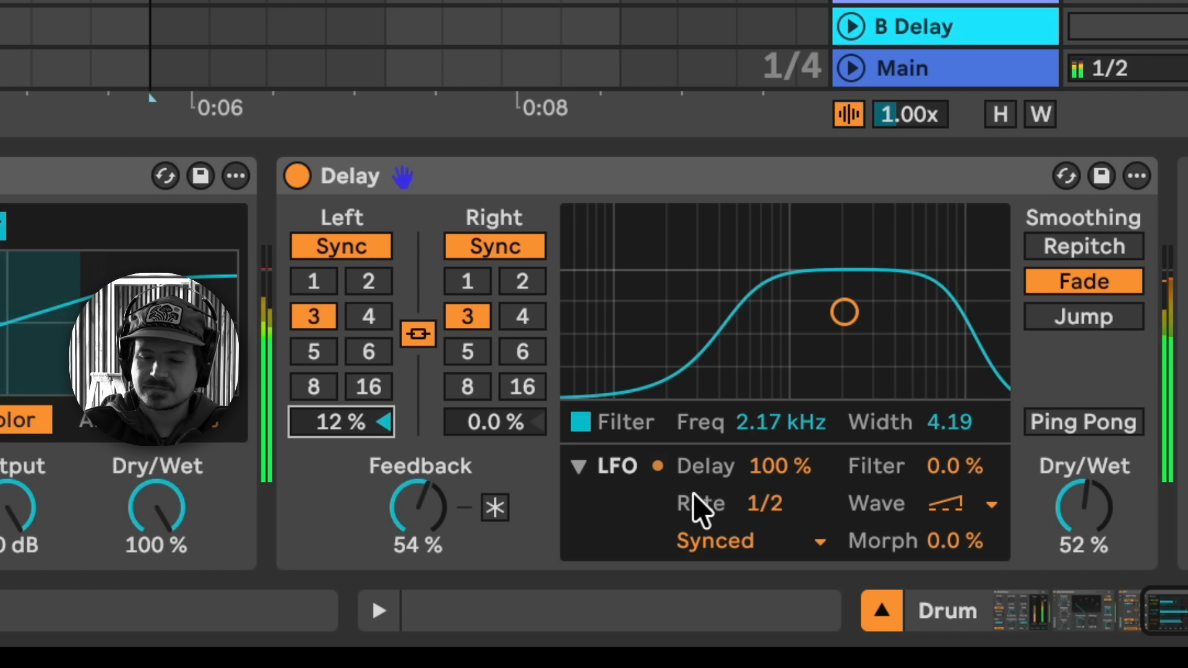
left_click_drag(844, 312, 791, 307)
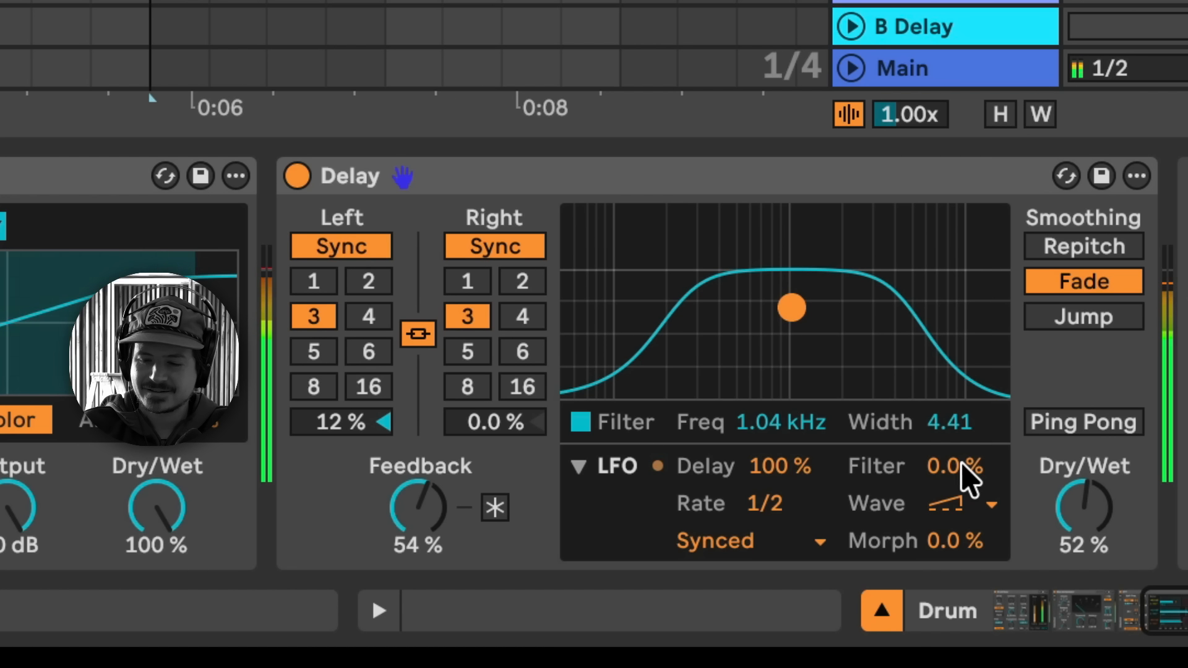
Raise the LFO's Filter amount to 100 %, and set Delay's filter to 920 Hz with width 4.30
left_click_drag(957, 470, 957, 470)
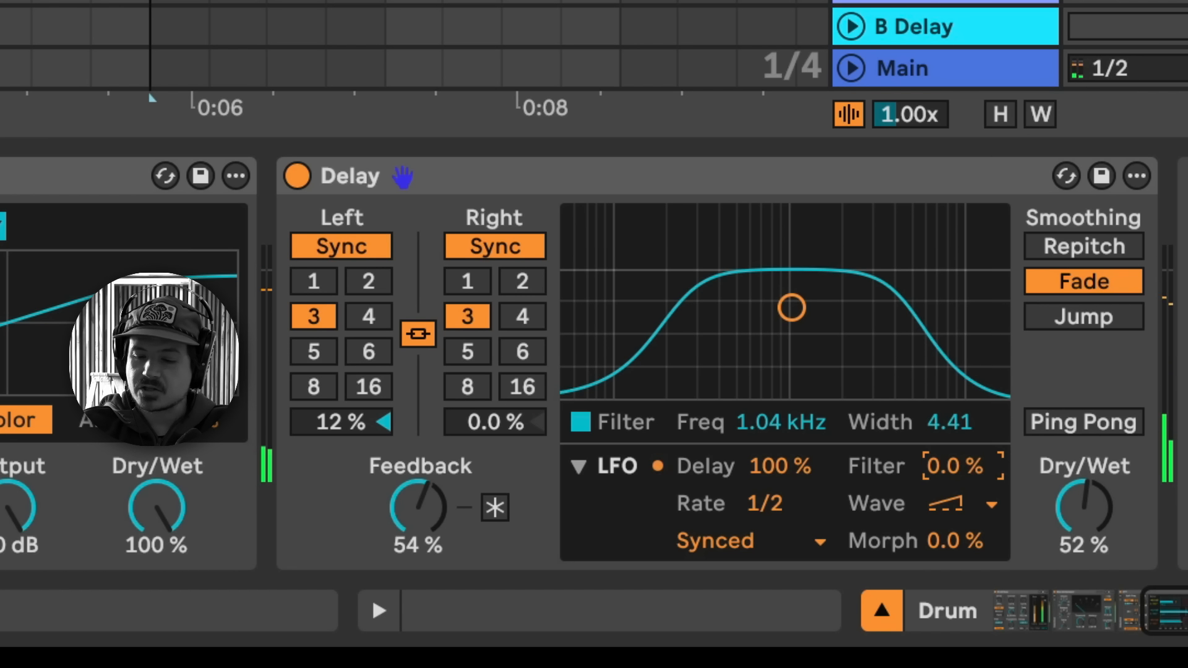
mouse_move(792, 308)
left_mouse_down()
mouse_move(907, 316)
mouse_move(657, 311)
mouse_move(723, 320)
mouse_move(783, 309)
left_mouse_up()
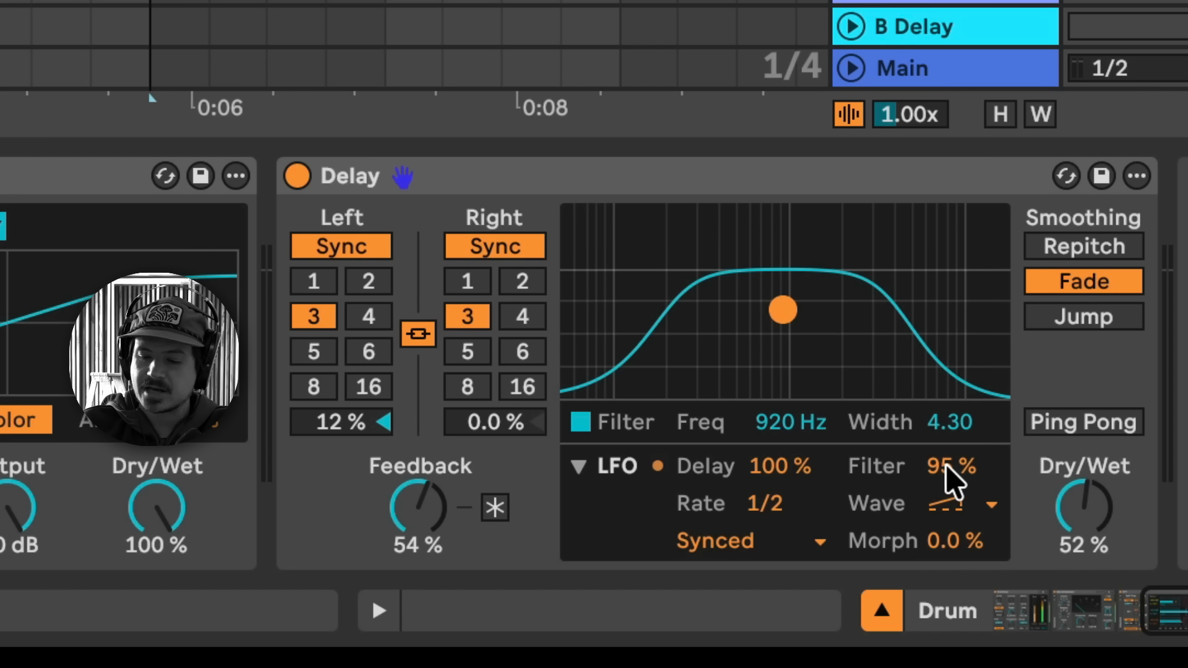
left_click_drag(947, 480, 946, 482)
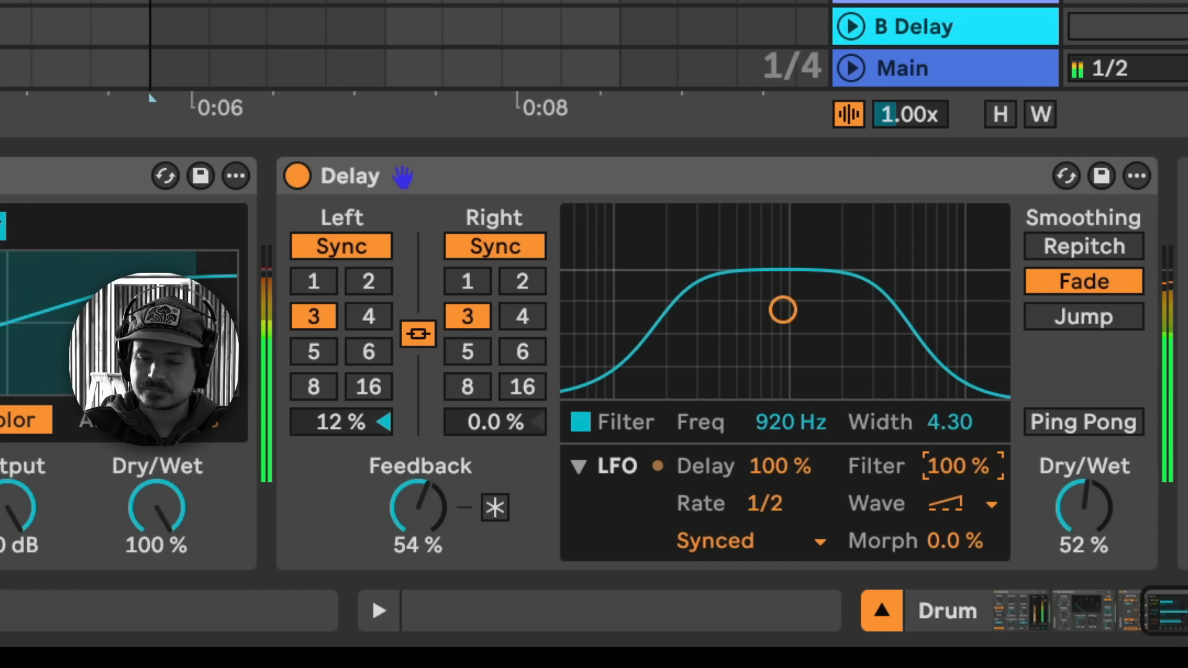
Audition the filter modulation at 100 % Dry/Wet, set the filter to 865 Hz with width 2.74, and return Dry/Wet to 50 %
left_click_drag(1084, 508, 1083, 448)
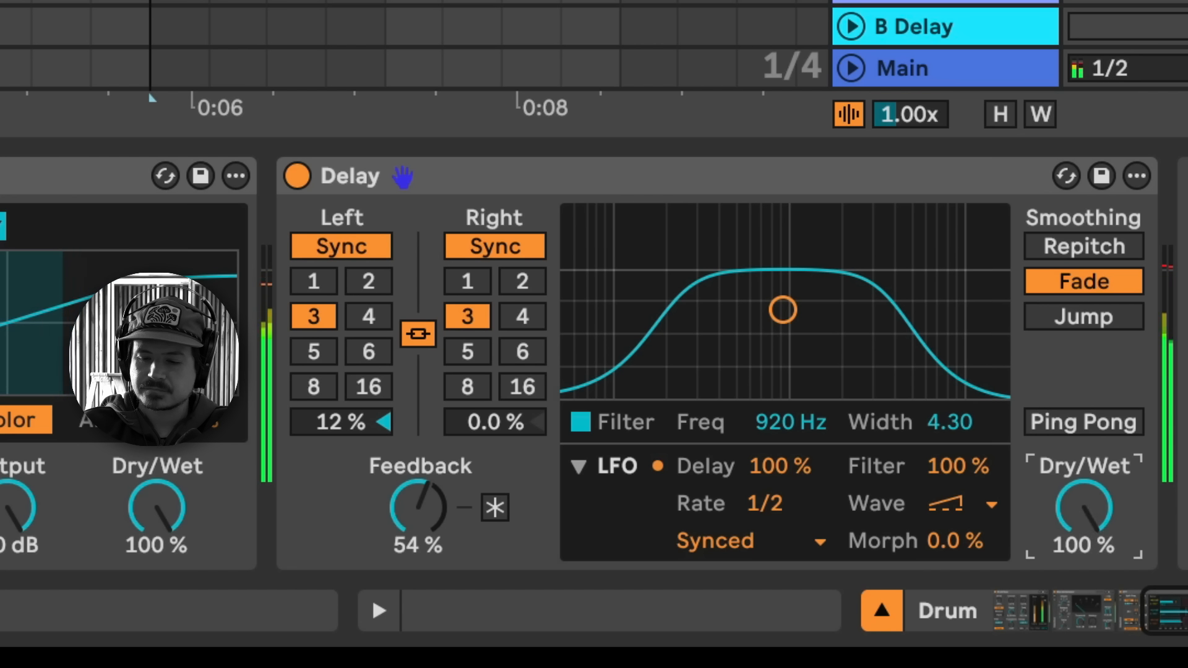
left_click_drag(832, 344, 905, 351)
left_click_drag(855, 317, 778, 342)
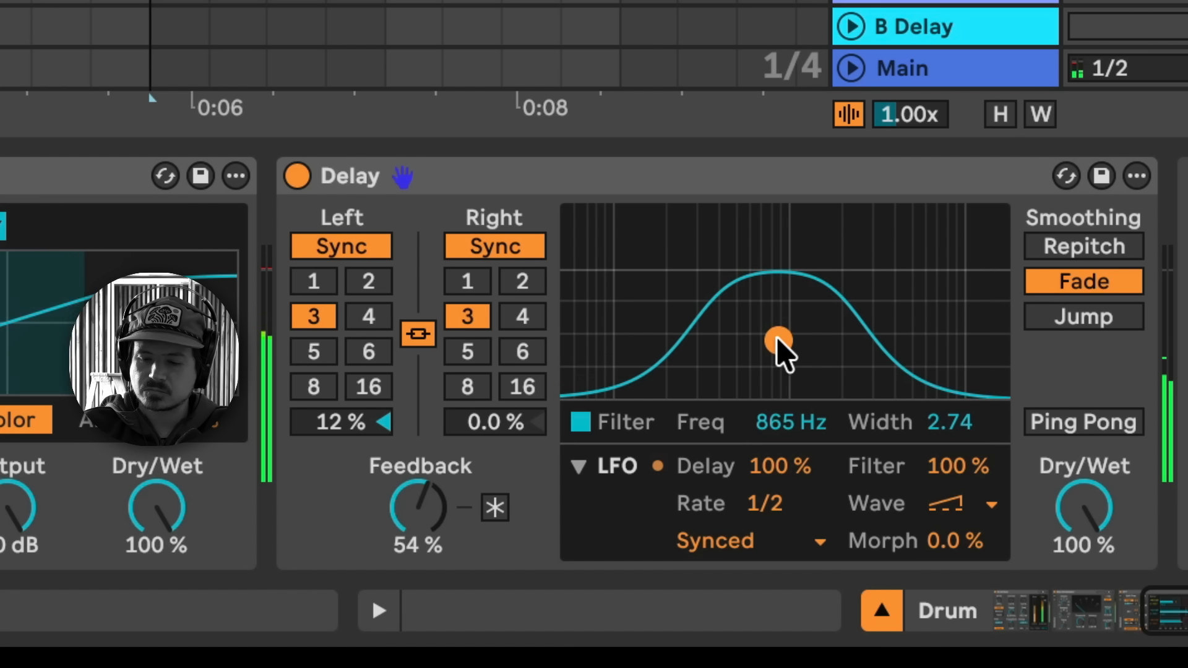
left_click_drag(1104, 529, 1104, 592)
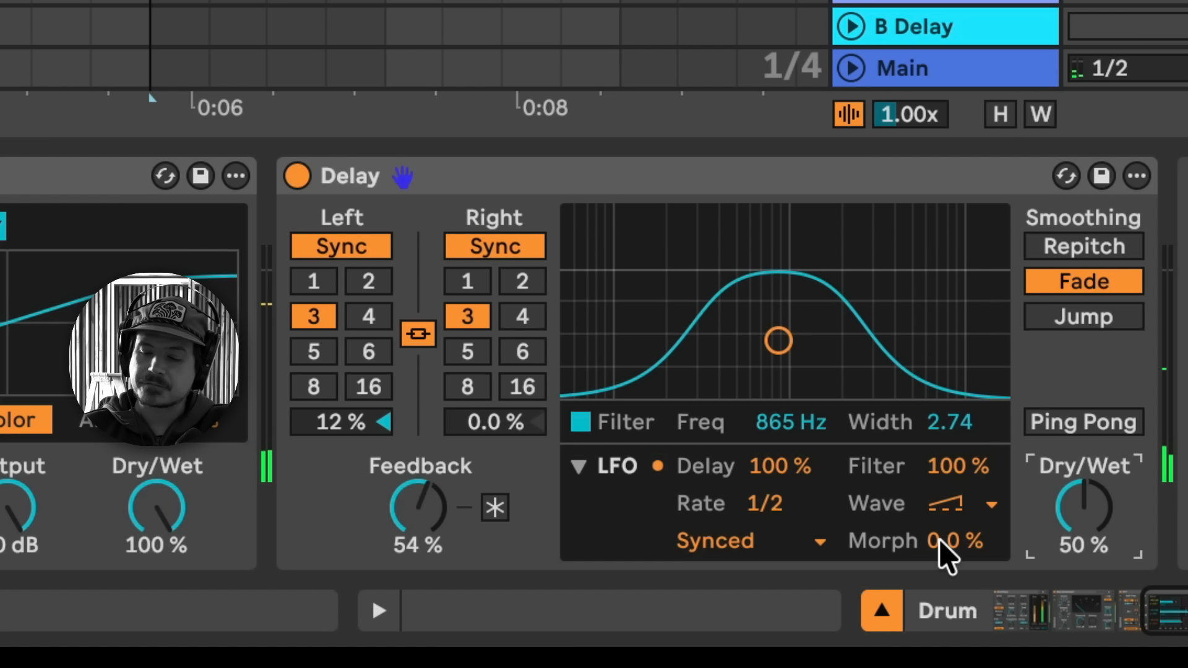
Keep the Ramp Up LFO wave, try its Morph at 19 %, and reset Morph to 0.0 %
left_click(946, 508)
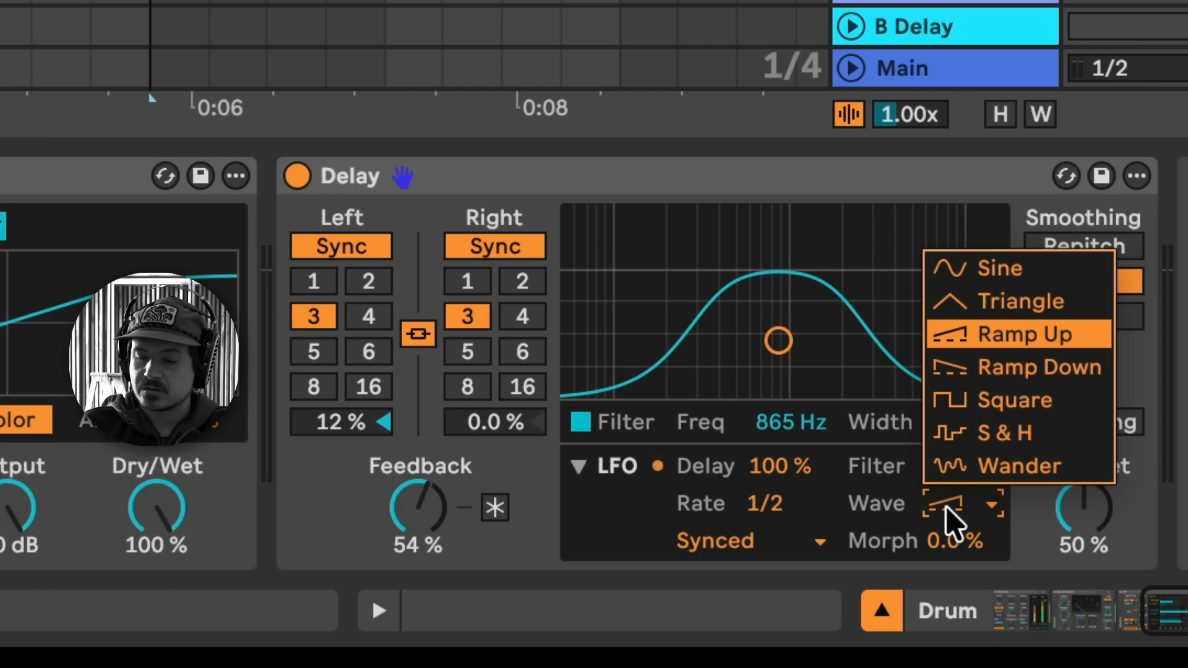
left_click(946, 519)
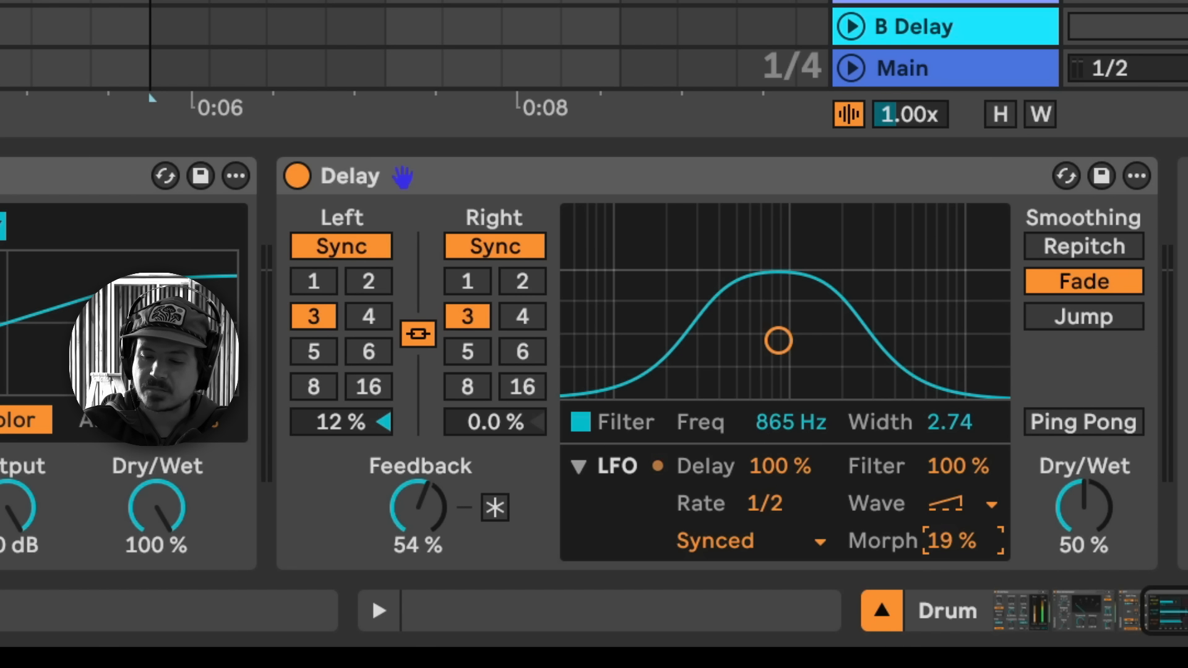
double_click(951, 543)
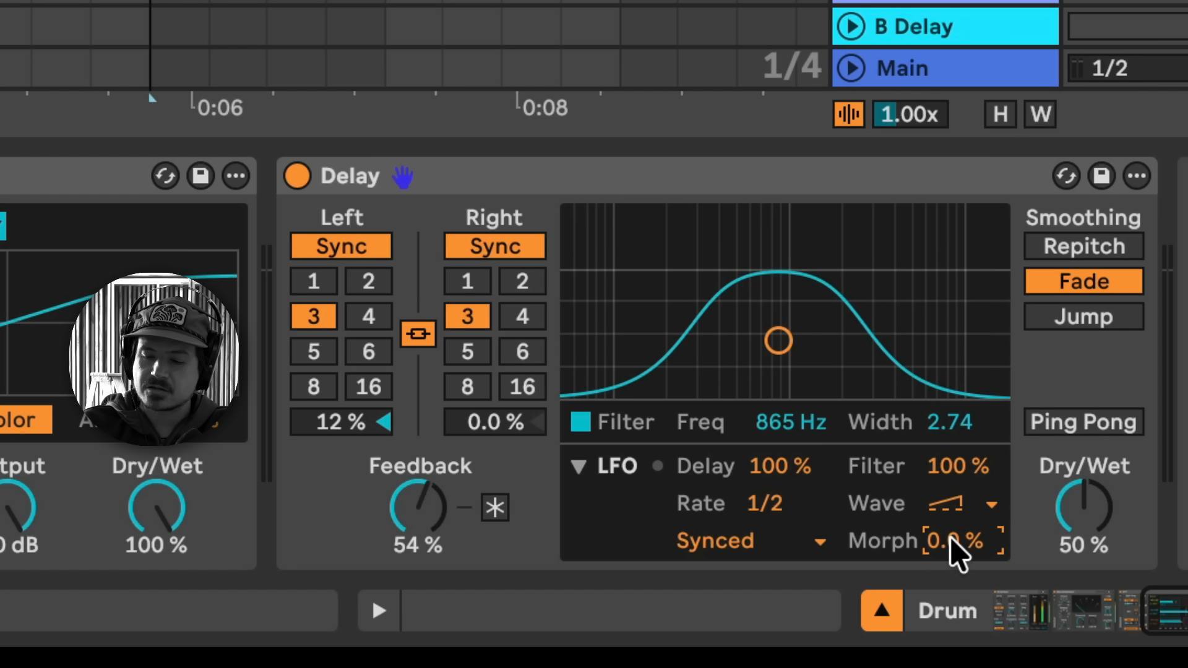
During playback, set Dry/Wet to 100 %, try the LFO's Morph at 66 % and -30 %, and set the filter to 1.81 kHz with width 2.85
key("space")
left_click_drag(951, 543, 951, 479)
left_click_drag(1084, 508, 1084, 445)
left_click_drag(993, 533, 993, 538)
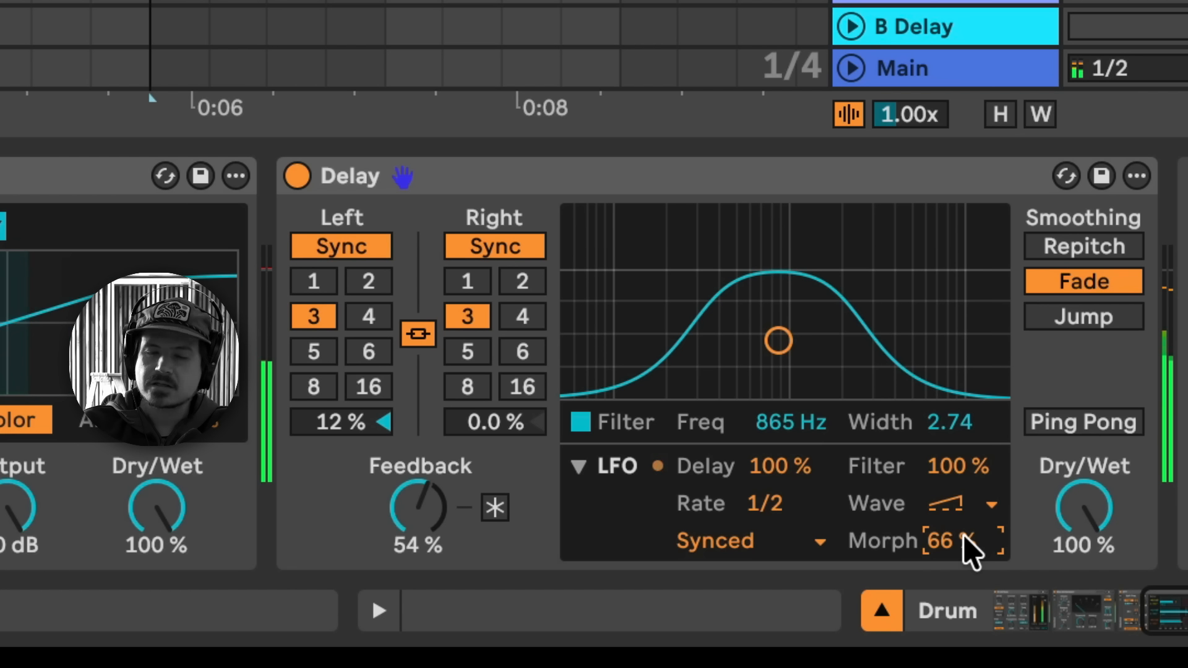
mouse_move(962, 540)
left_mouse_down()
mouse_move(962, 575)
mouse_move(963, 531)
left_mouse_up()
left_click_drag(778, 341, 830, 339)
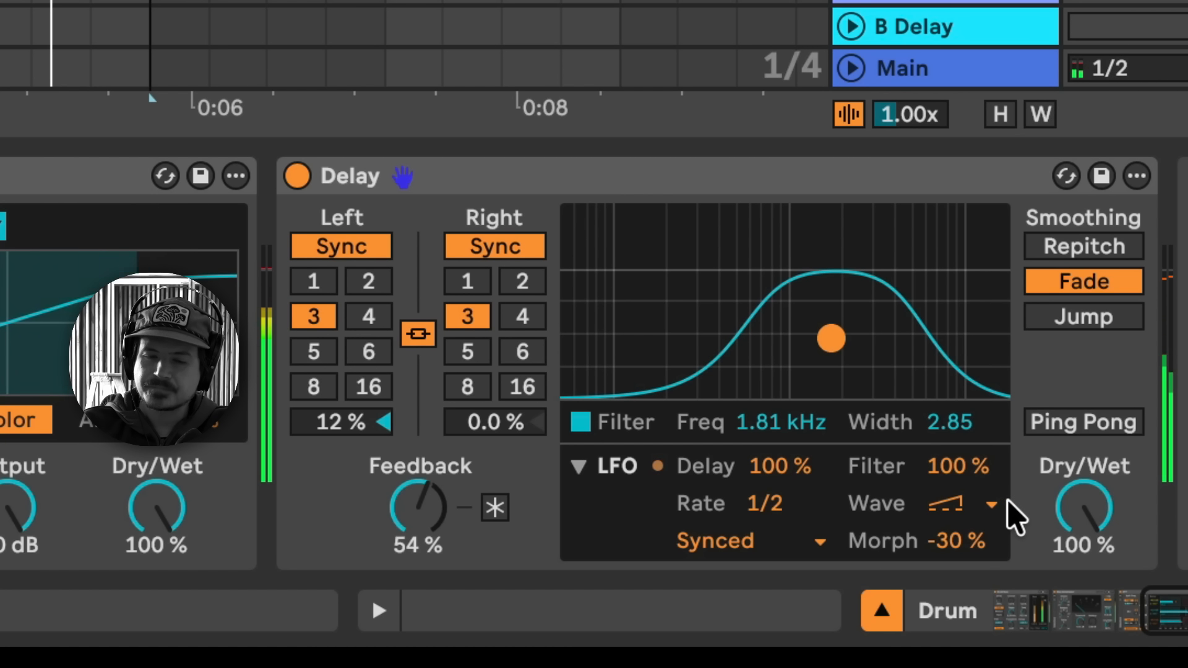
Set the LFO's Morph to 14 %, and change its wave to S & H
mouse_move(954, 545)
left_mouse_down()
mouse_move(954, 496)
mouse_move(958, 539)
left_mouse_up()
left_click(957, 511)
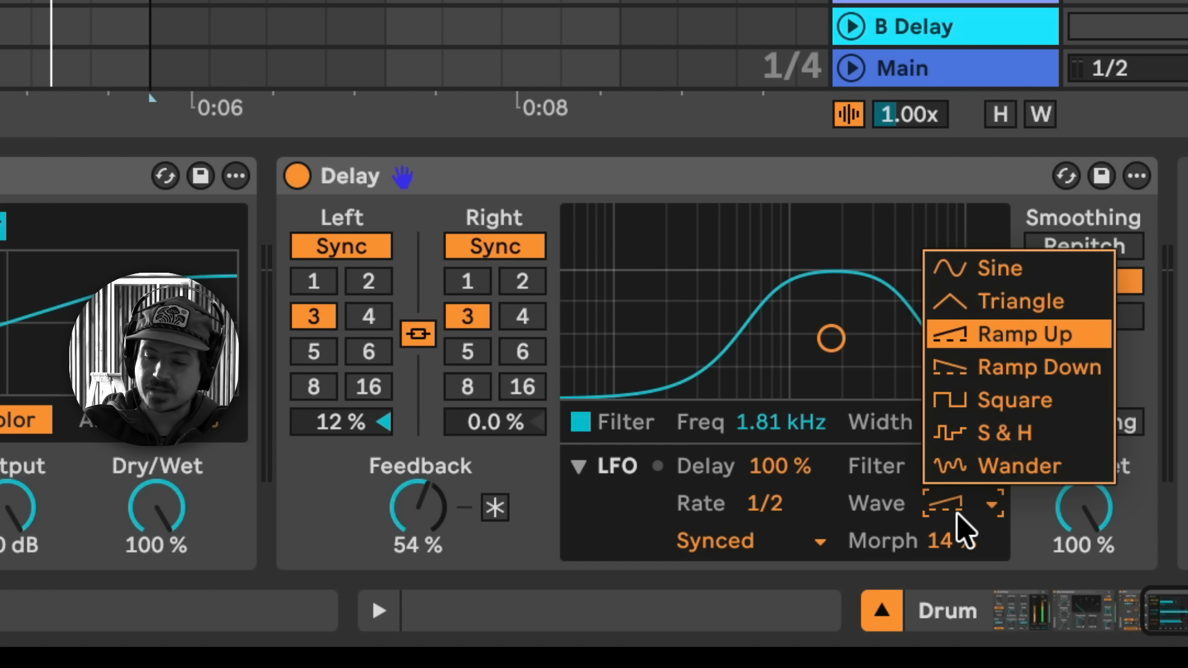
left_click(1005, 436)
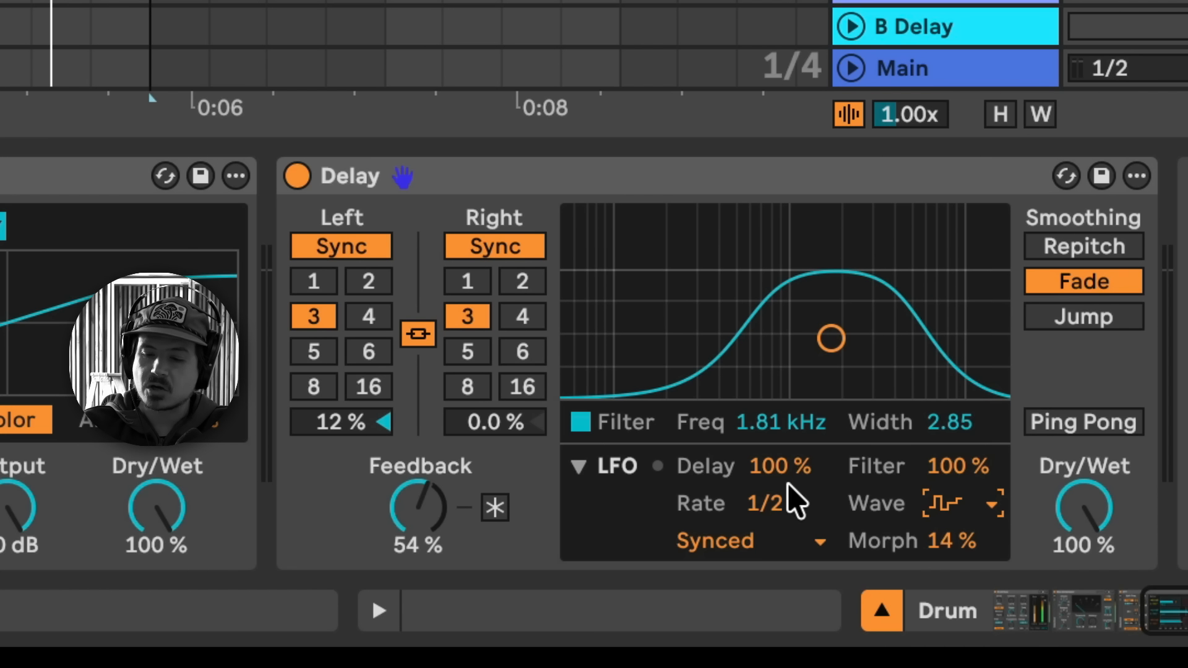
Set the Delay's smoothing to Repitch, start playback, and lower its Dry/Wet to 51 %
left_click(1091, 245)
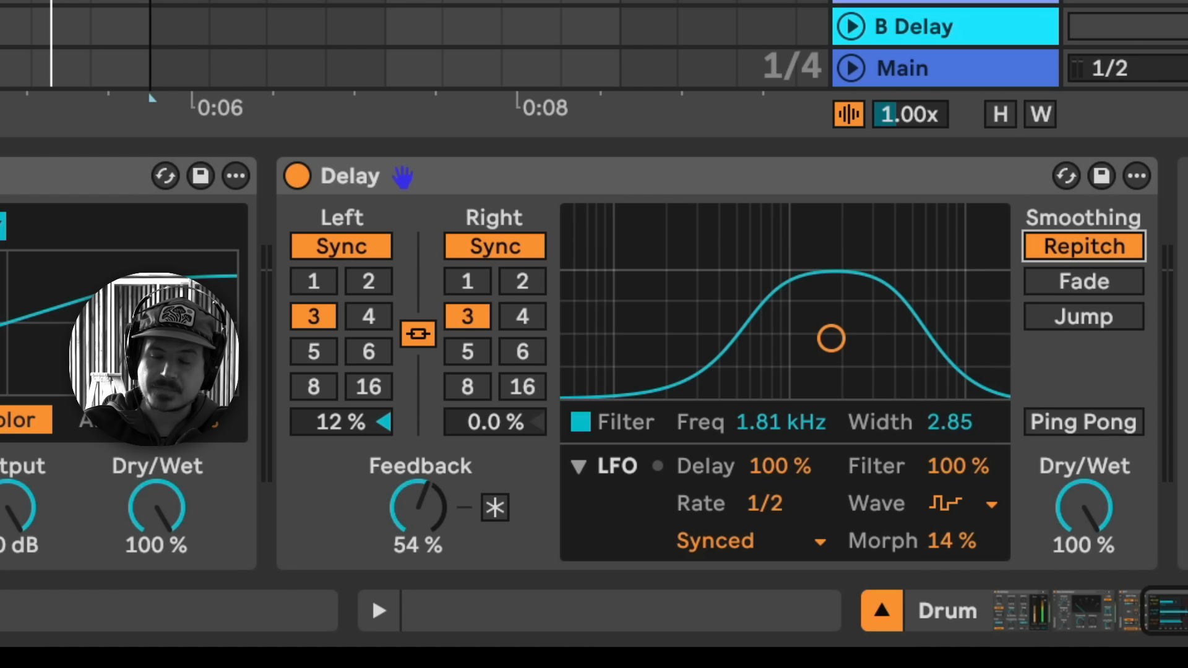
key("space")
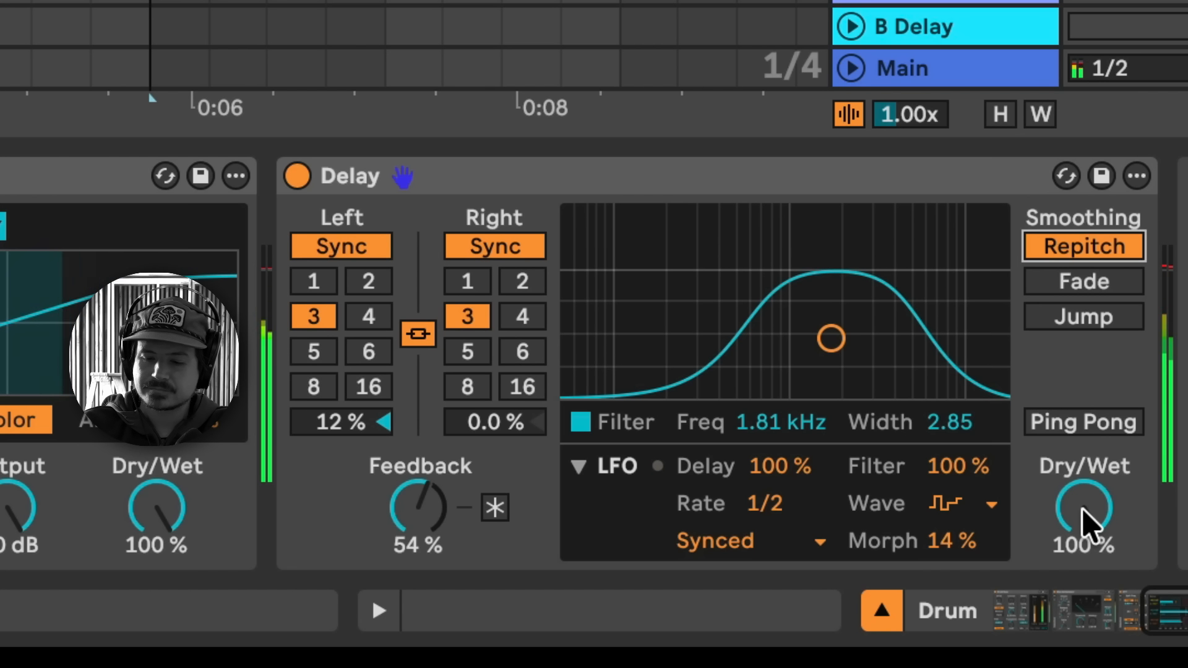
mouse_move(1101, 512)
left_mouse_down()
mouse_move(1100, 564)
mouse_move(1086, 512)
left_mouse_up()
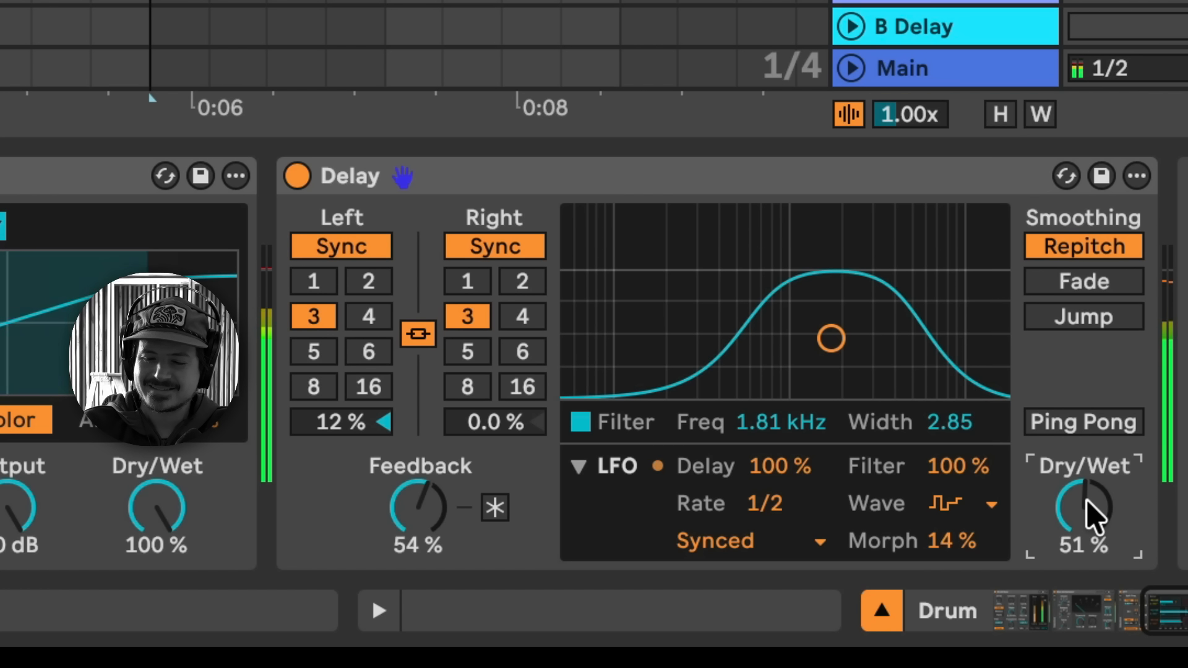
Try the LFO's filter modulation at 0.0 %, set it to 21 %, and raise the Delay's Dry/Wet to 52 %
left_click_drag(958, 469, 958, 556)
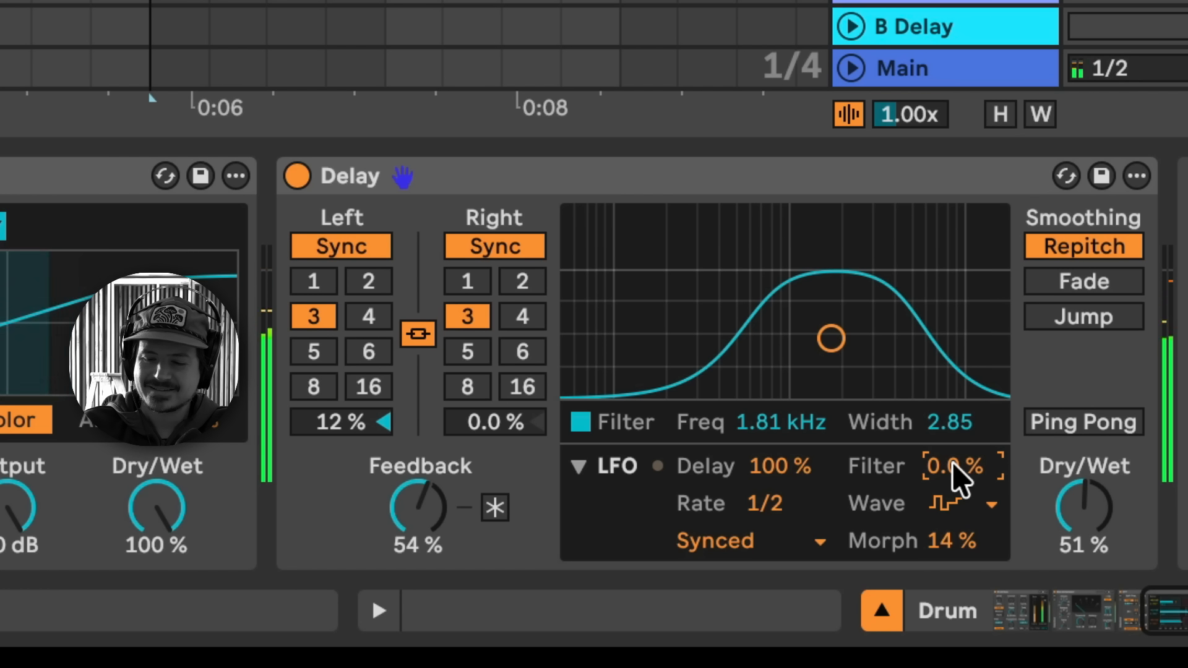
left_click_drag(979, 473, 979, 454)
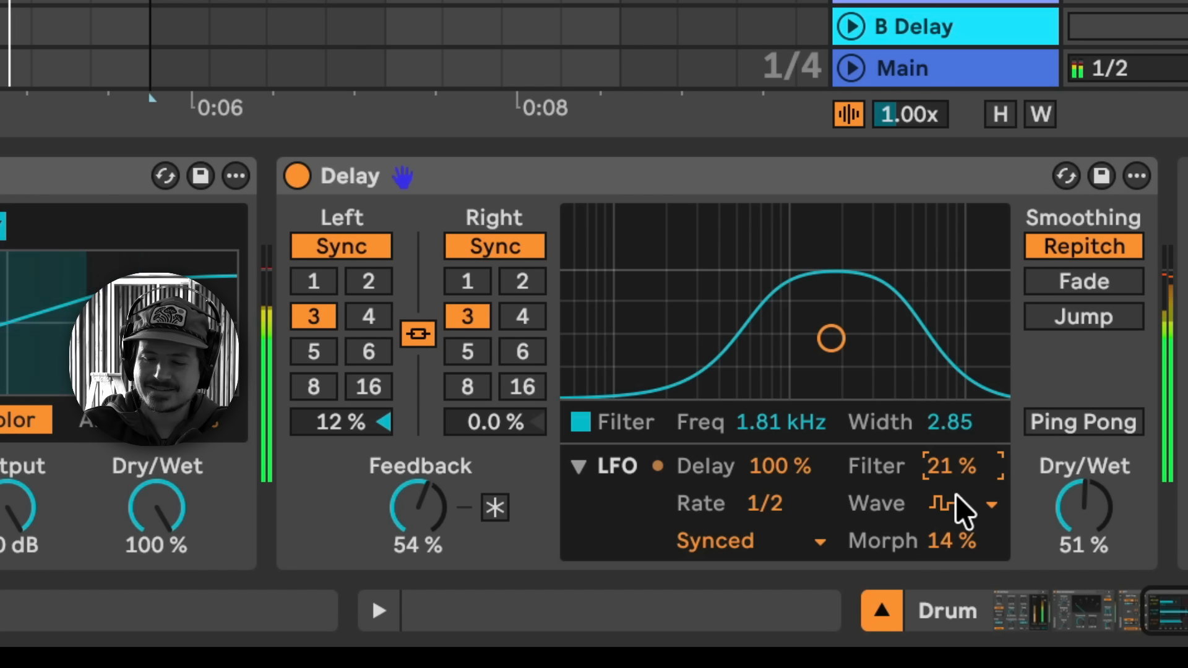
left_click_drag(1082, 533, 1082, 529)
Set the Delay LFO's synced rate to 1 and its Morph to 0.0 %
left_click(766, 503)
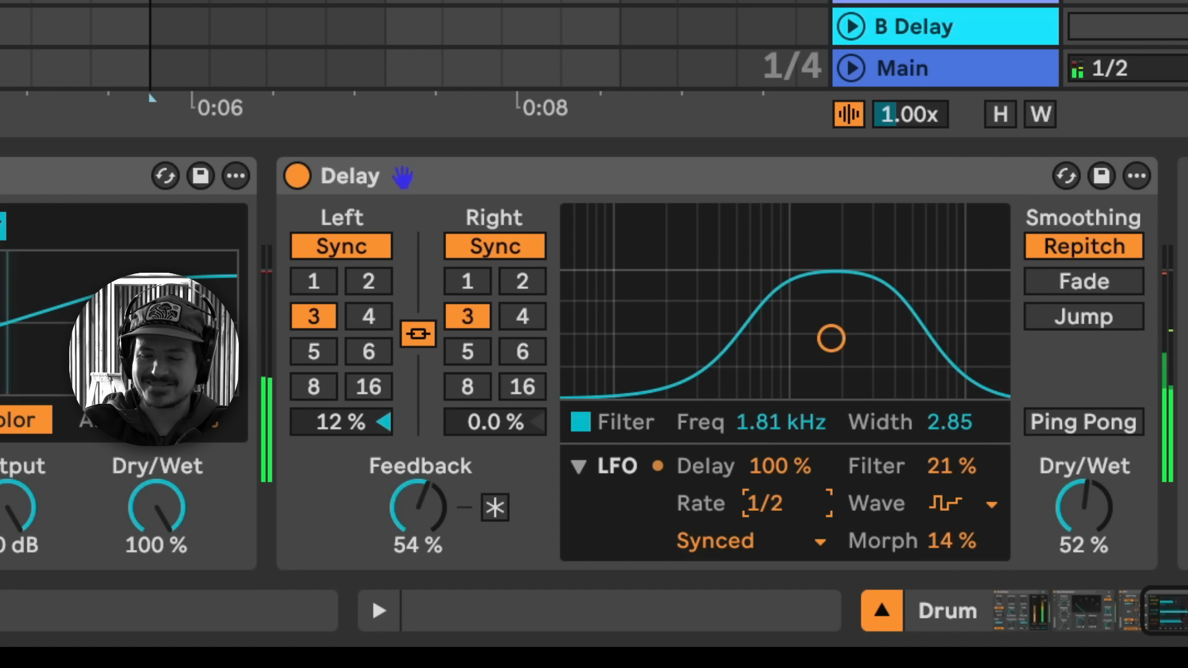
left_click_drag(765, 503, 766, 494)
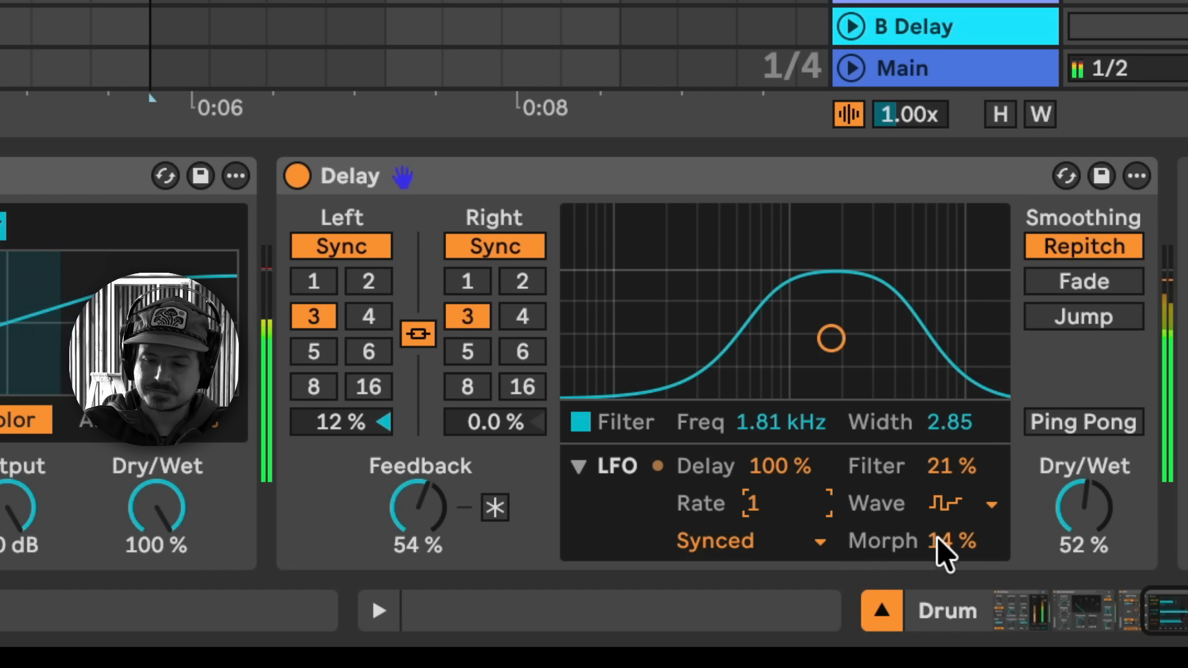
left_click_drag(939, 539, 938, 569)
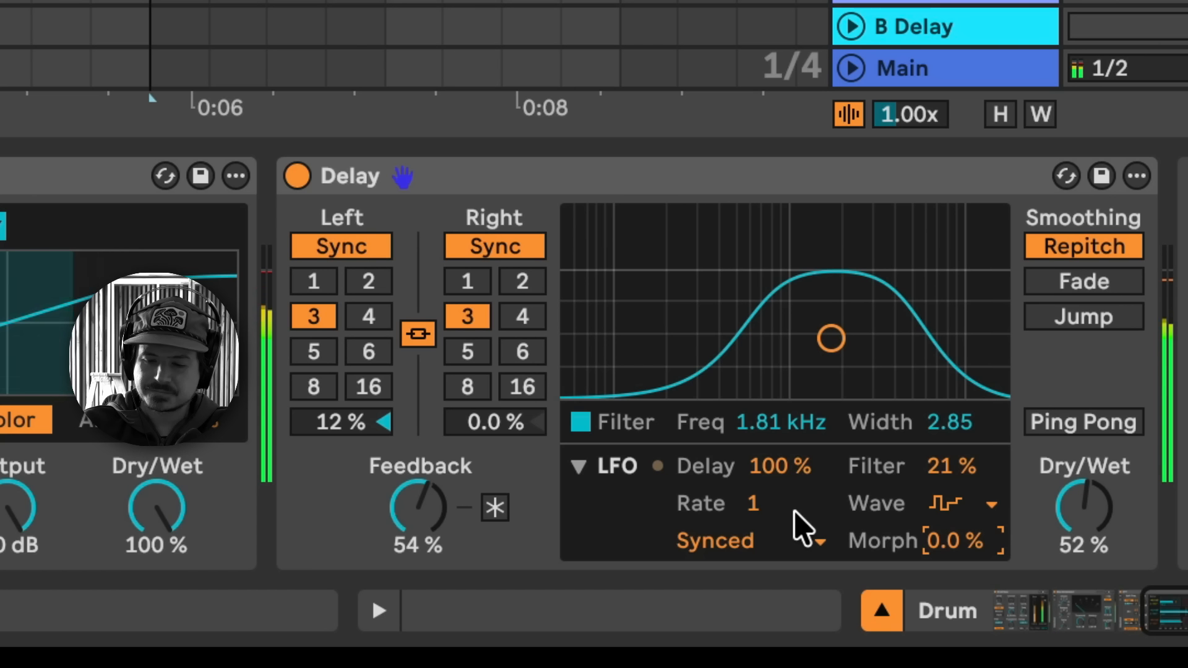
left_click(949, 518)
left_click(986, 478)
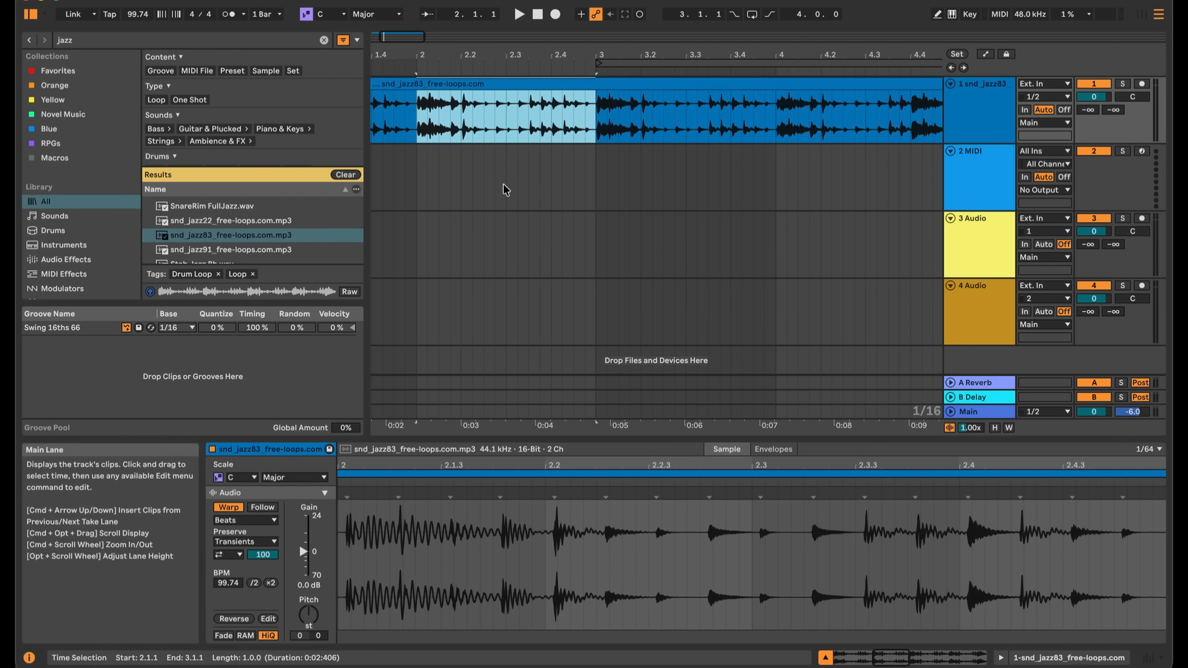
Select the second bar of the snd_jazz83 clip and open Separate Stems for Time Selection
scroll(505, 189, "left", 3)
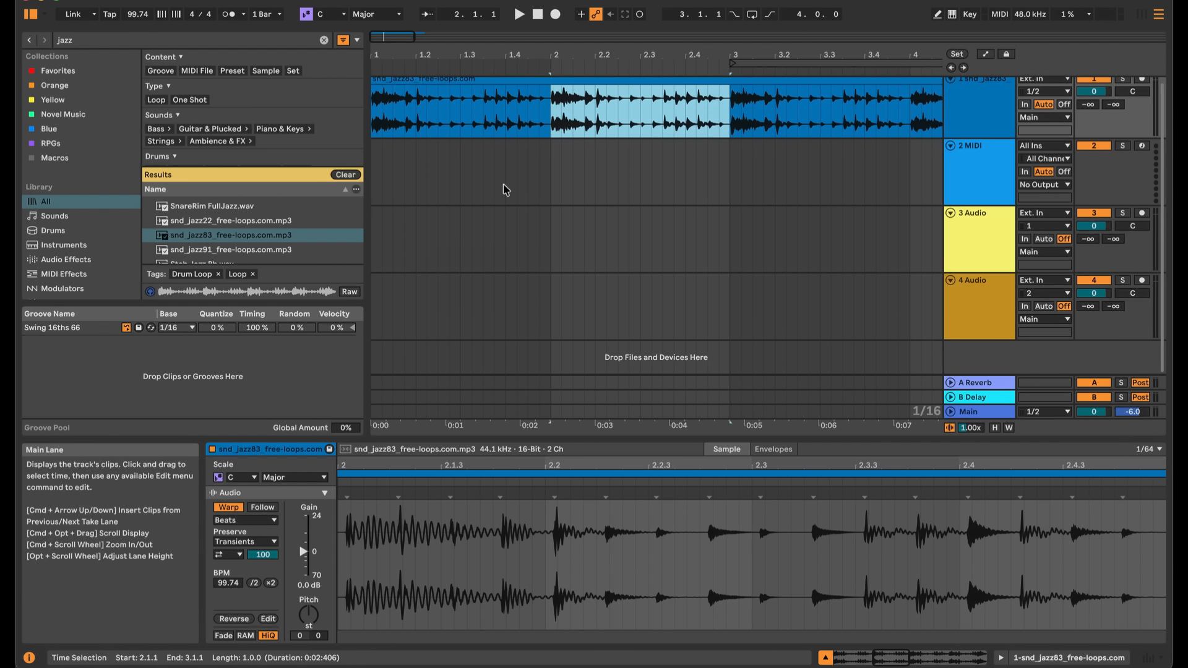
scroll(503, 184, "down", 3)
scroll(461, 223, "up", 1)
left_click(462, 224)
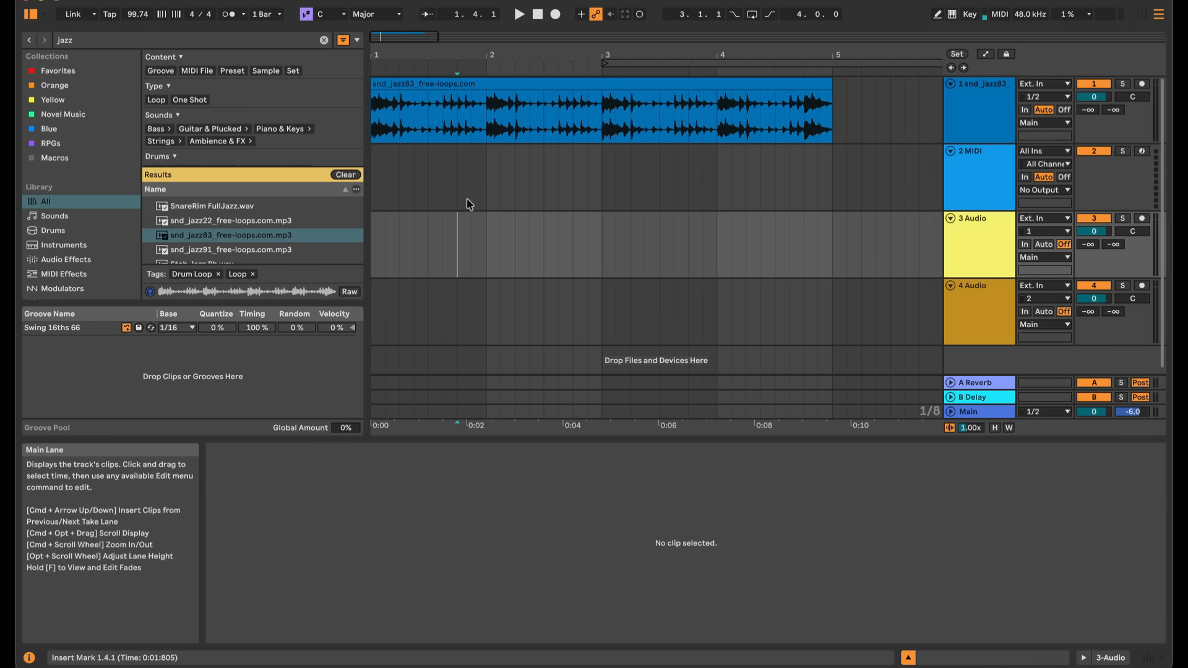
left_click_drag(488, 110, 599, 112)
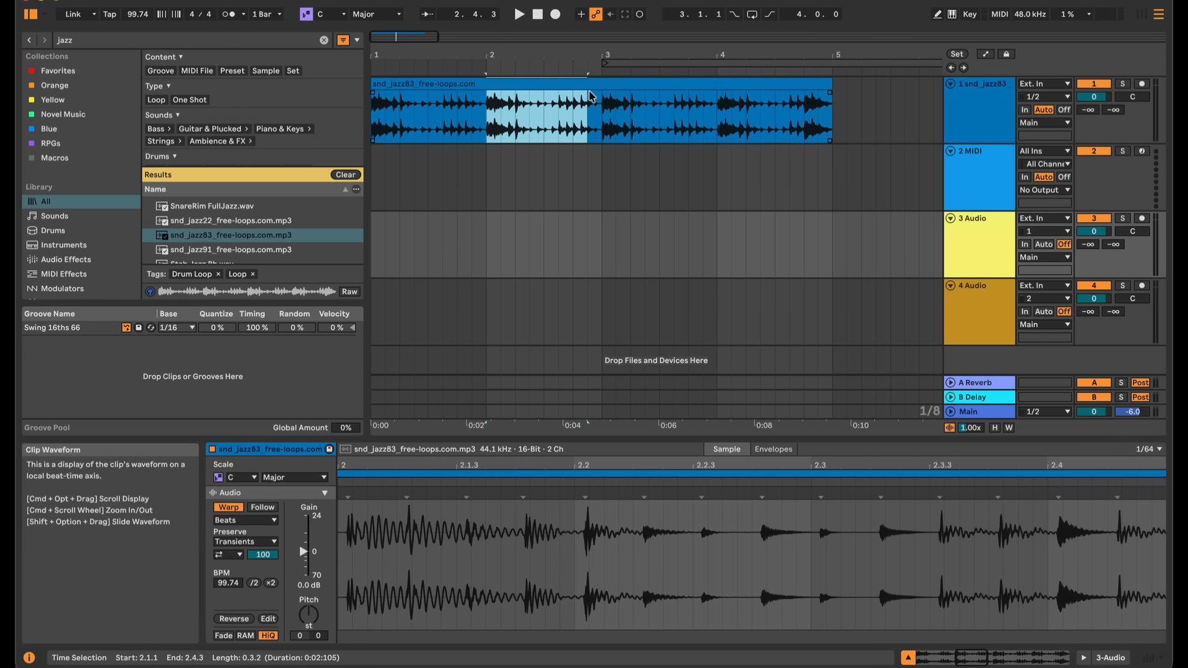
right_click(539, 105)
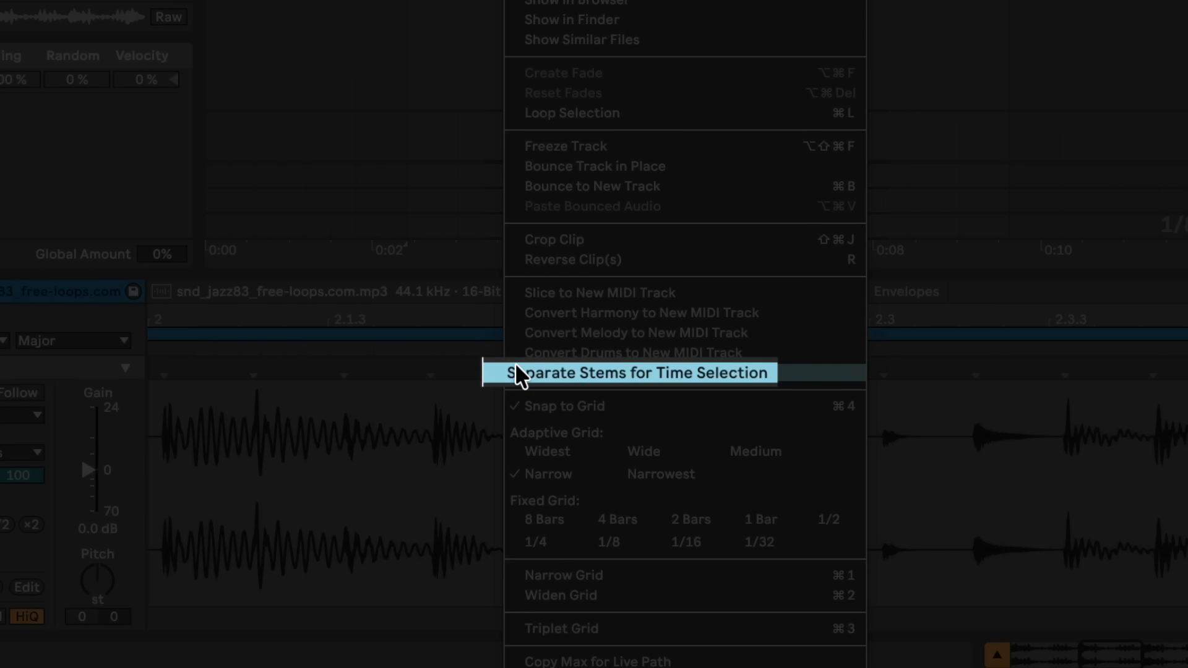
left_click(518, 580)
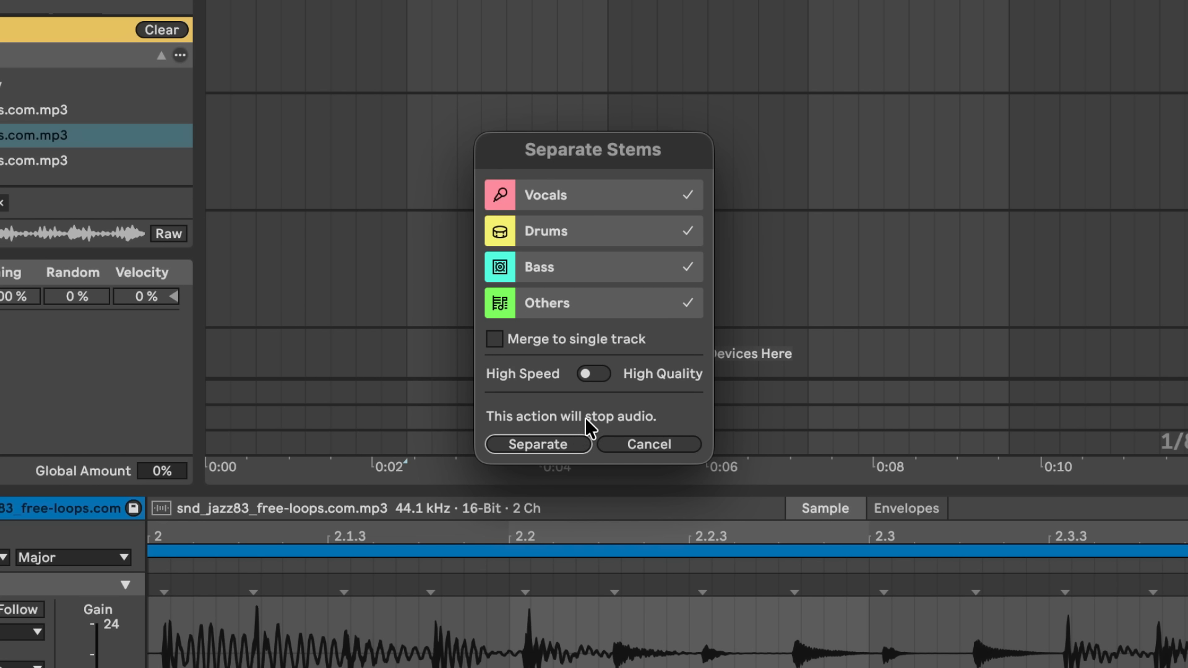